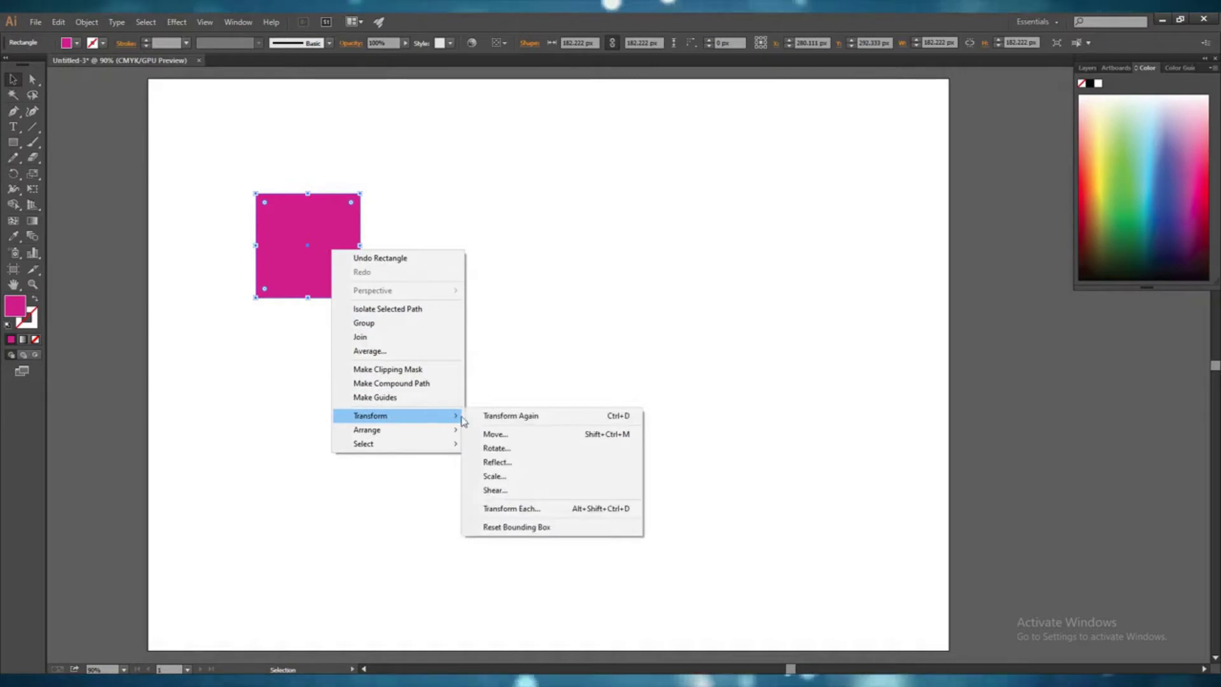
Rotate the magenta square by 225° and place a copy that partly overlaps it on its right side.
click(498, 449)
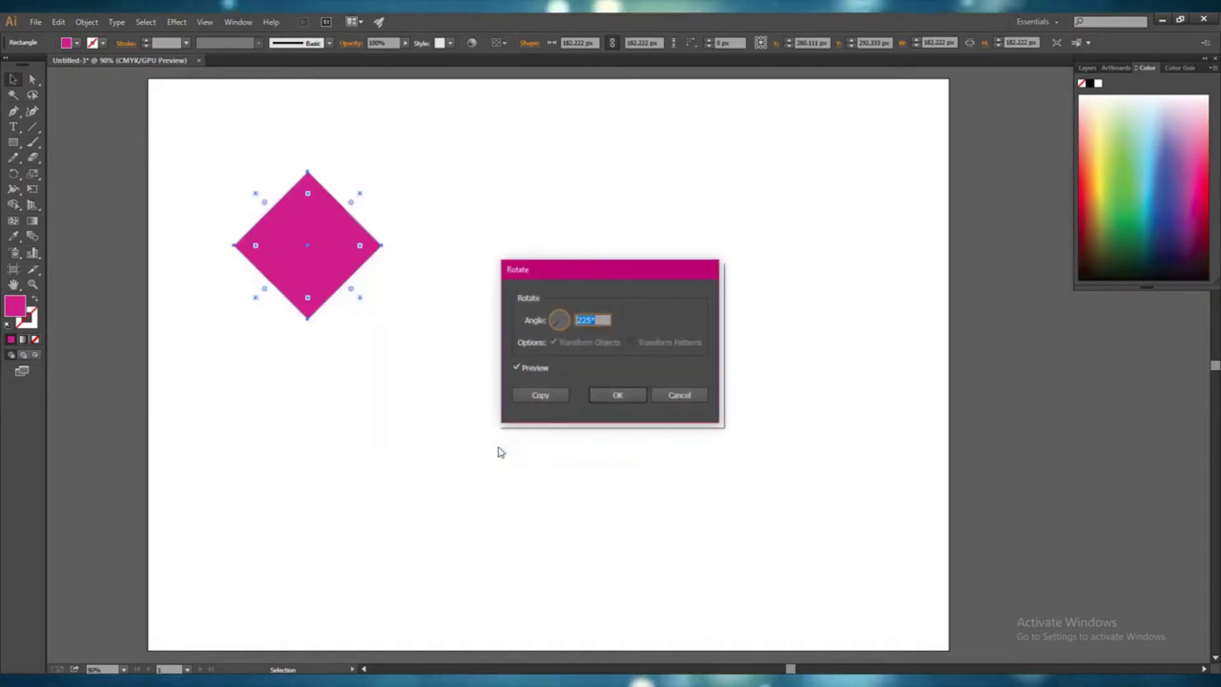
click(618, 395)
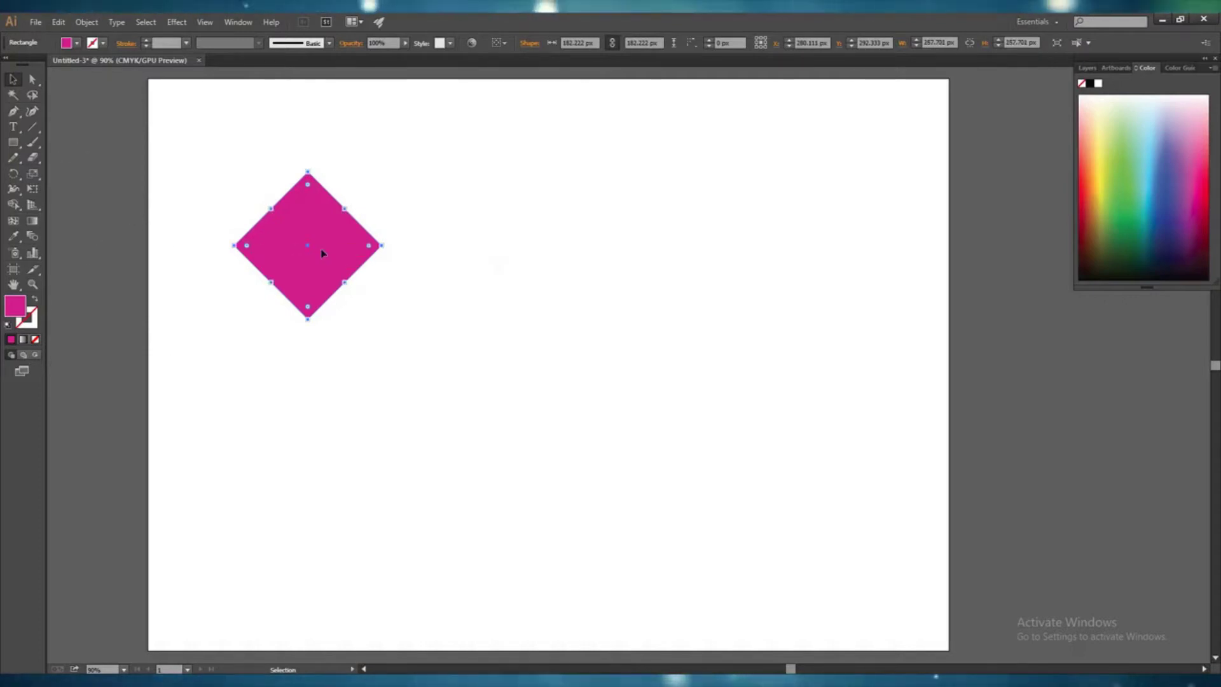
drag(322, 249, 392, 254)
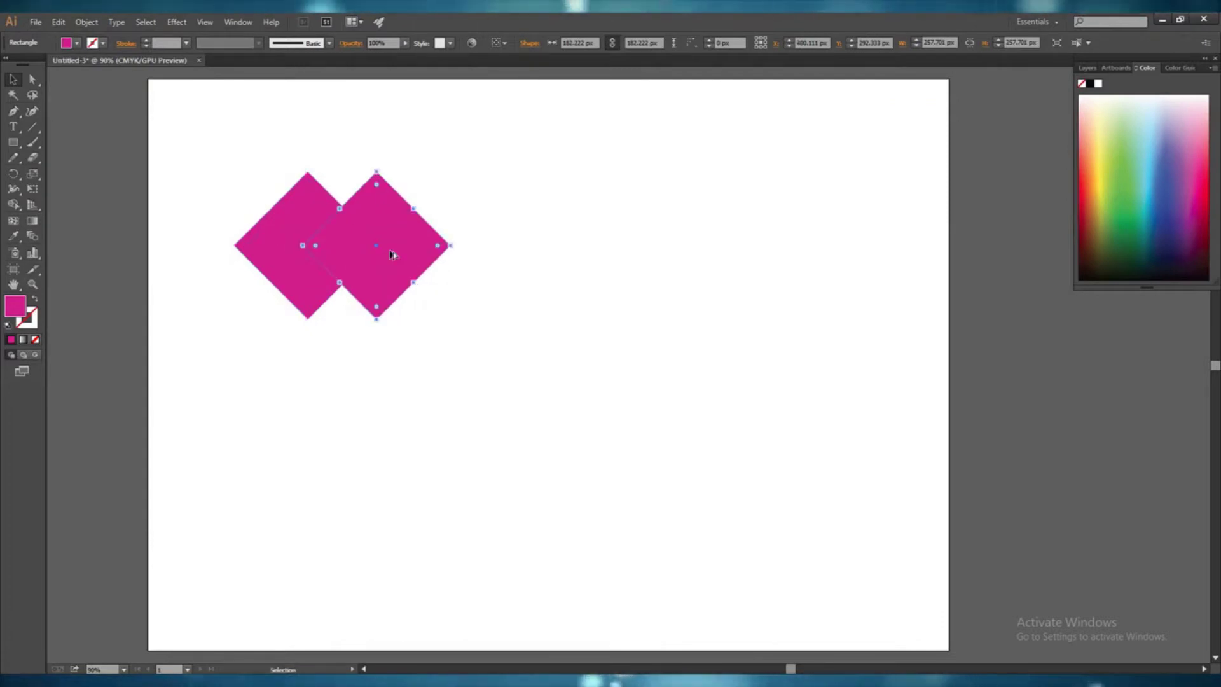
Fill the copied diamond with orange-red DD4B1D and deselect it.
double_click(18, 310)
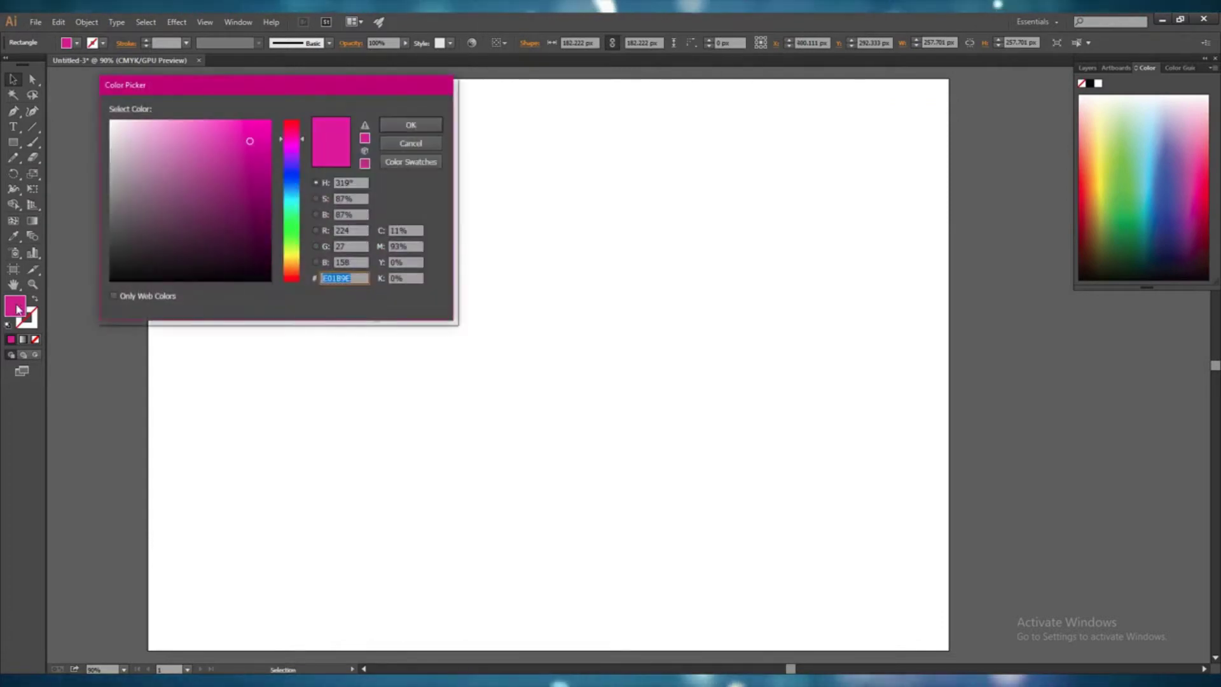
click(293, 274)
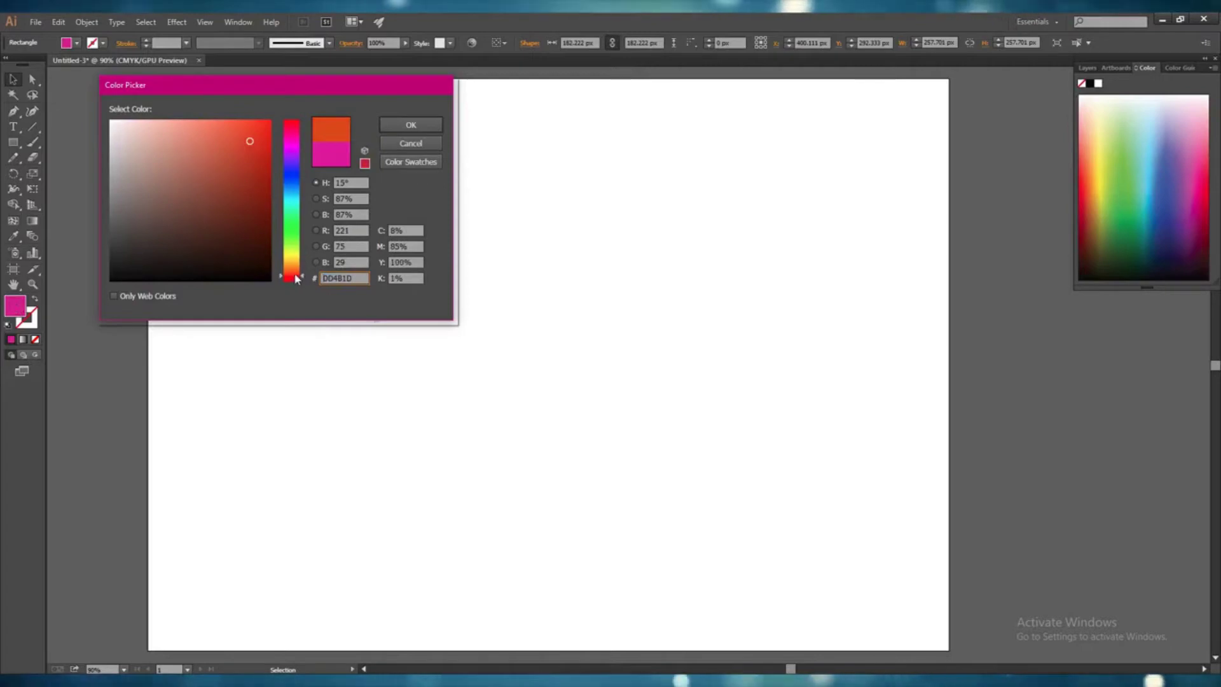
click(395, 125)
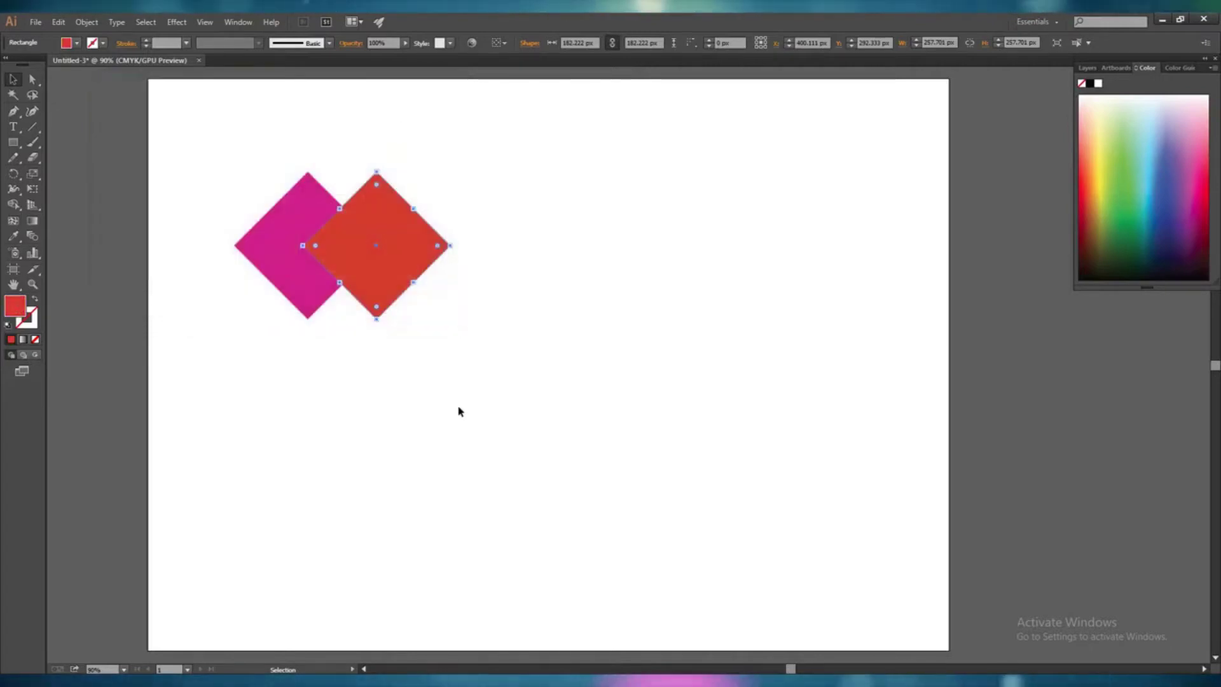
click(465, 421)
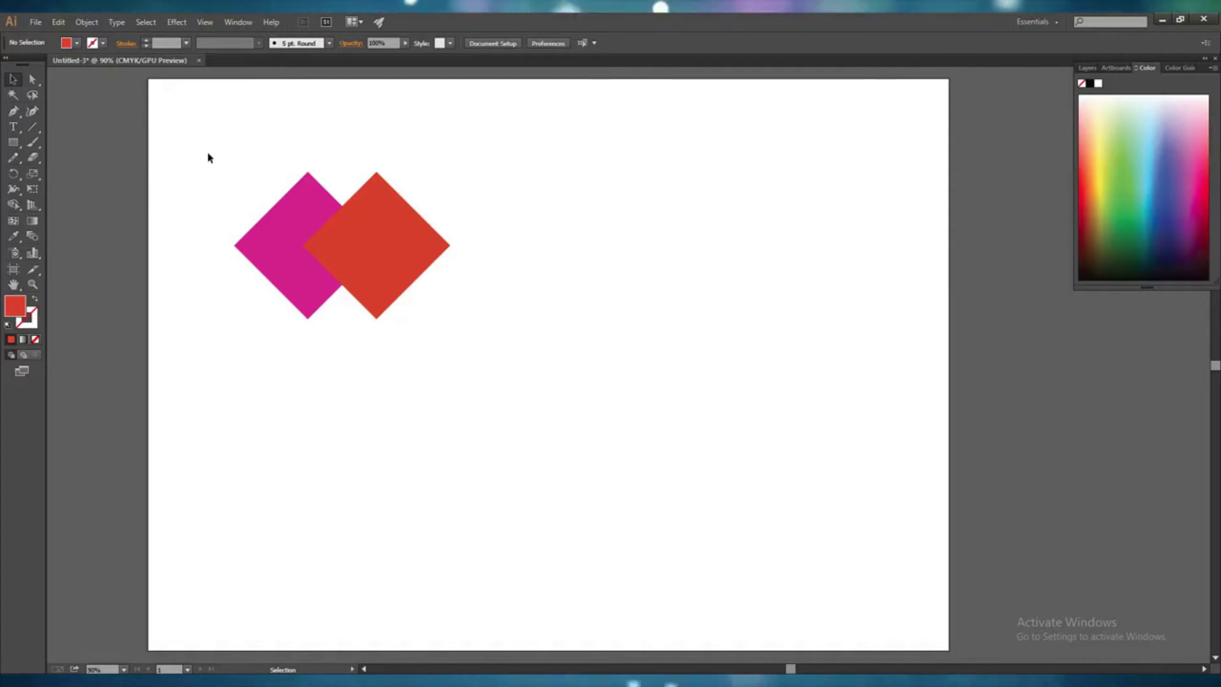
Select both overlapping diamonds and merge them into one shape with Pathfinder's Unite mode.
drag(210, 215, 479, 337)
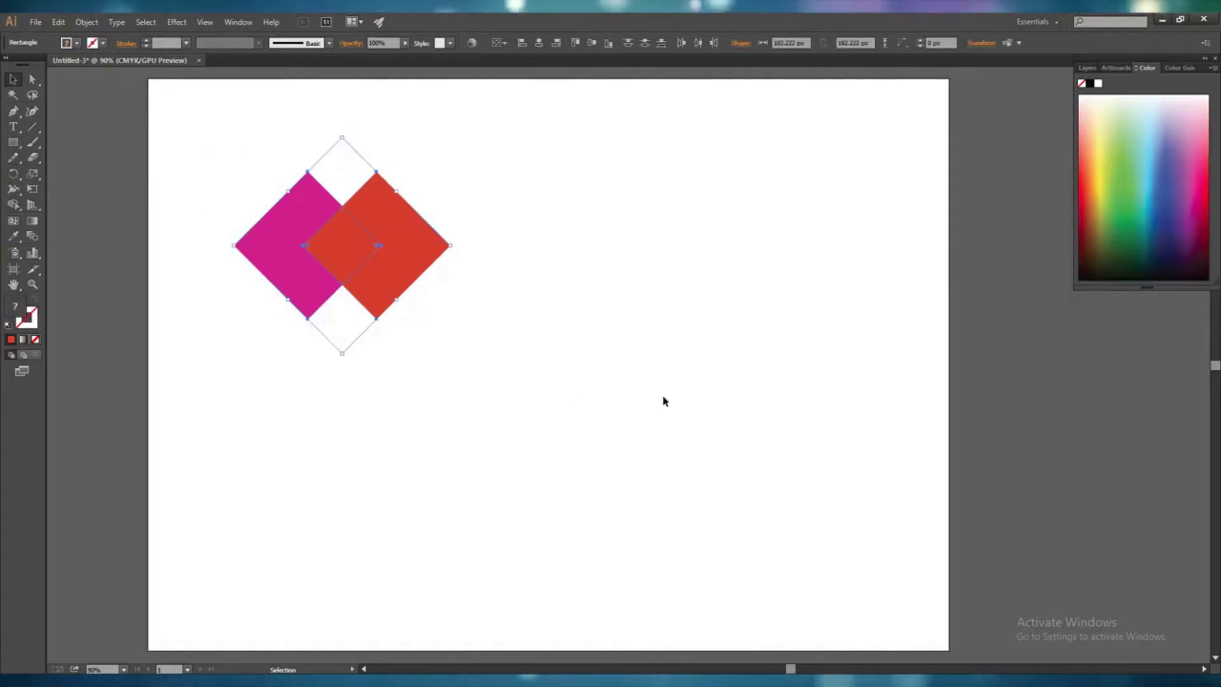
click(238, 22)
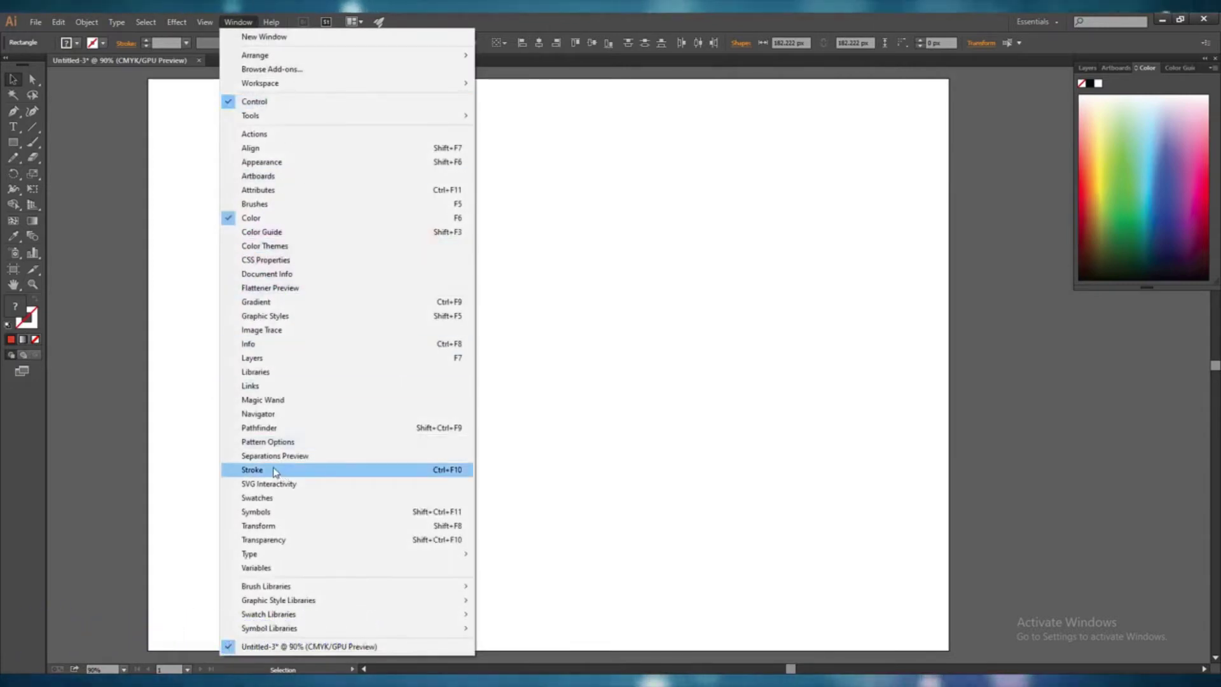
click(266, 428)
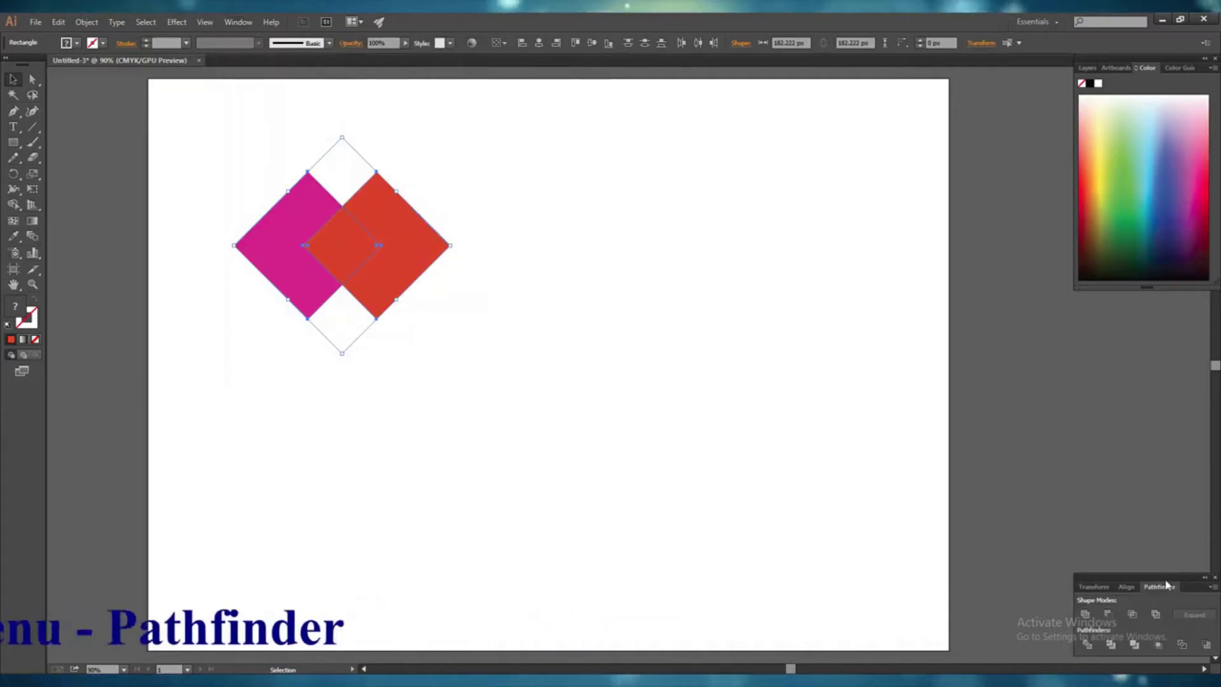
drag(1172, 577, 867, 134)
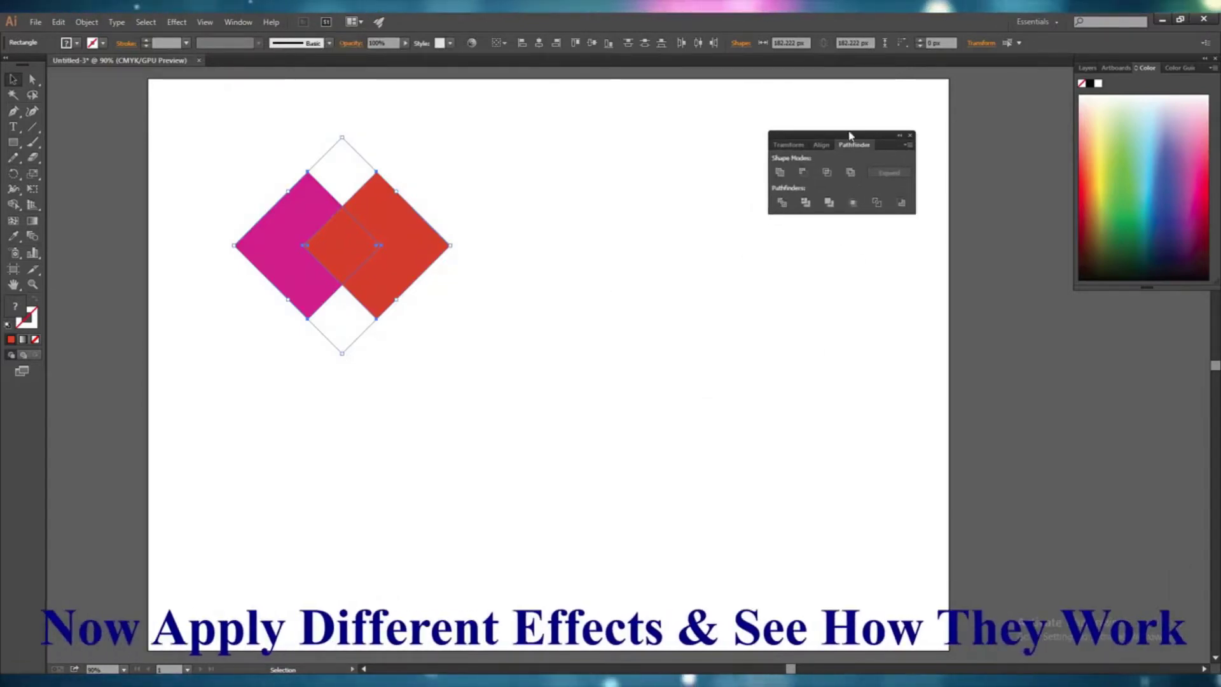
click(781, 173)
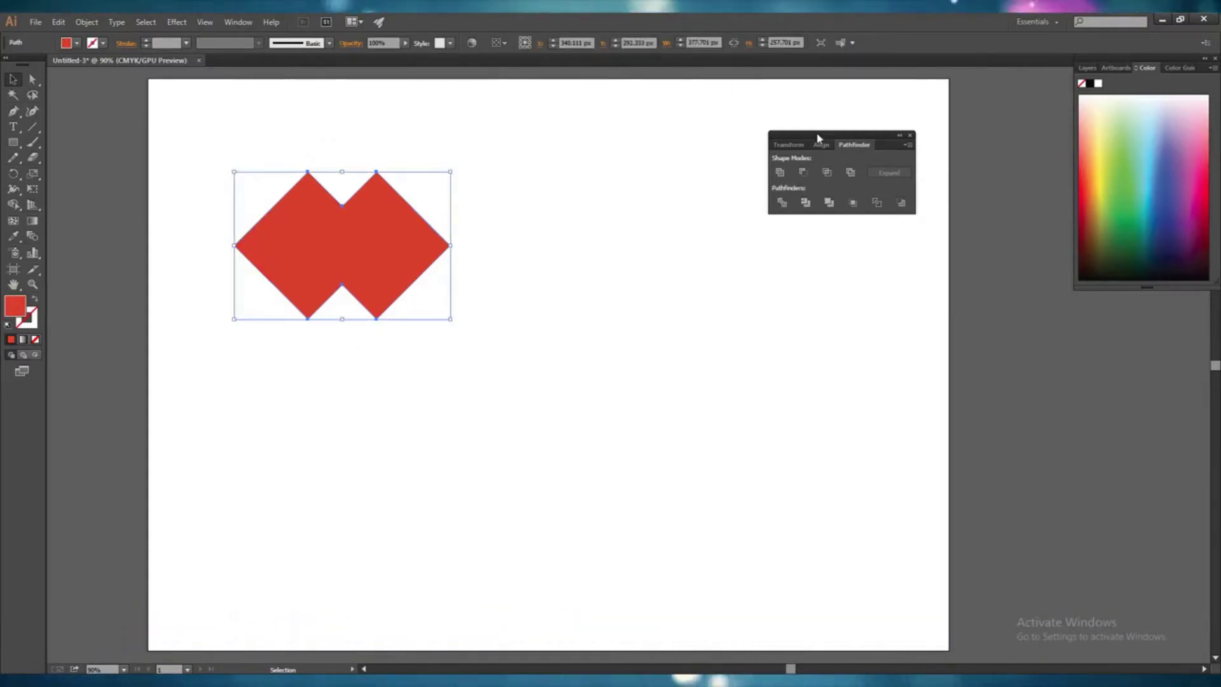
Reposition the Pathfinder controls out of the way and move the united red shape to the artboard's upper-left corner.
drag(818, 138, 848, 90)
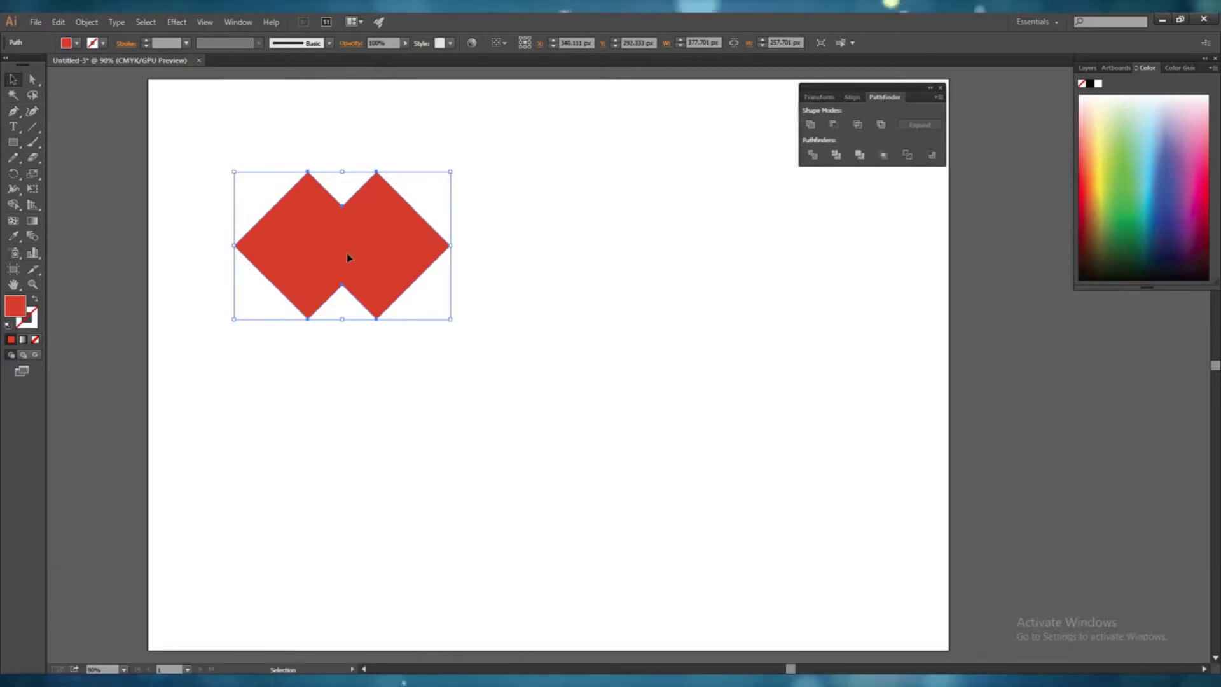
mouse_move(347, 256)
mouse_down()
mouse_move(409, 251)
mouse_move(353, 253)
mouse_move(346, 242)
mouse_up()
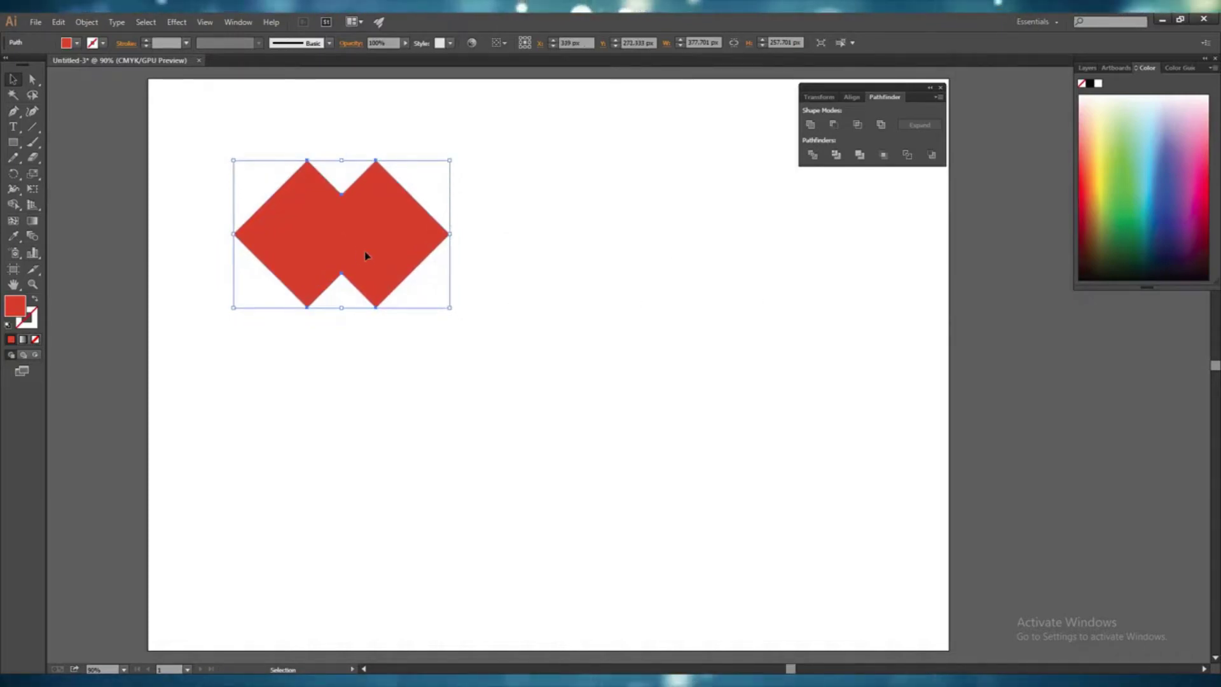
drag(372, 259, 303, 210)
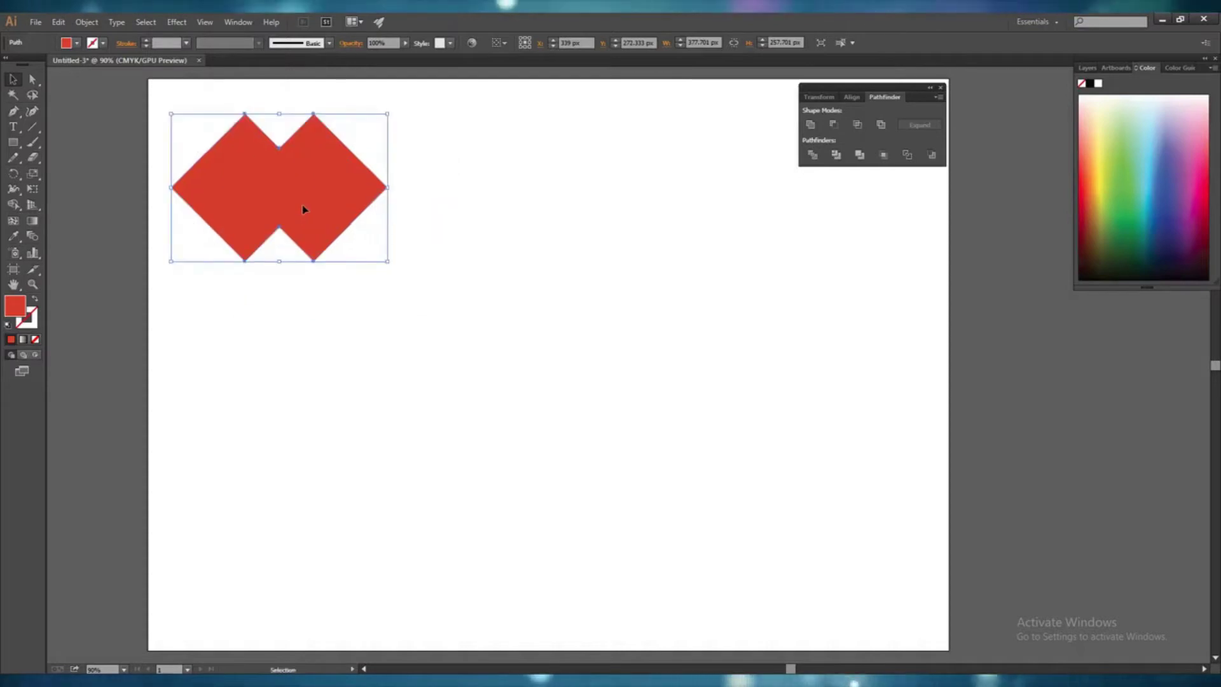
click(439, 343)
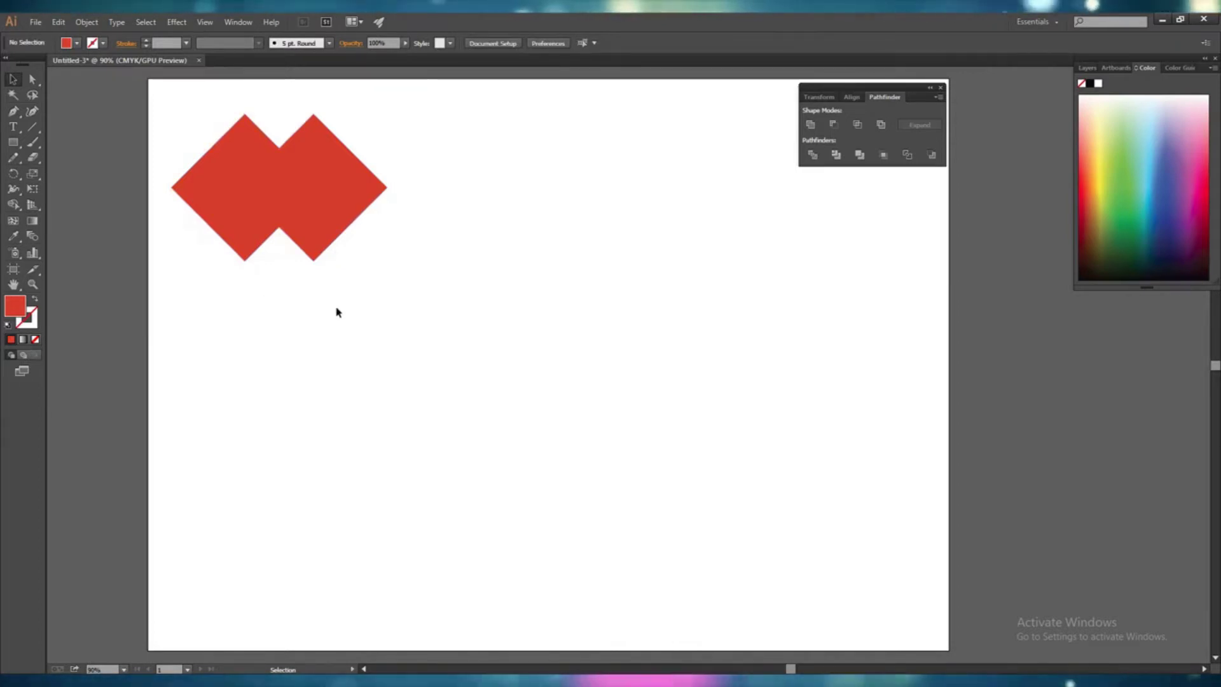
Draw a square of about 180 px to the right of the united red shape.
click(14, 144)
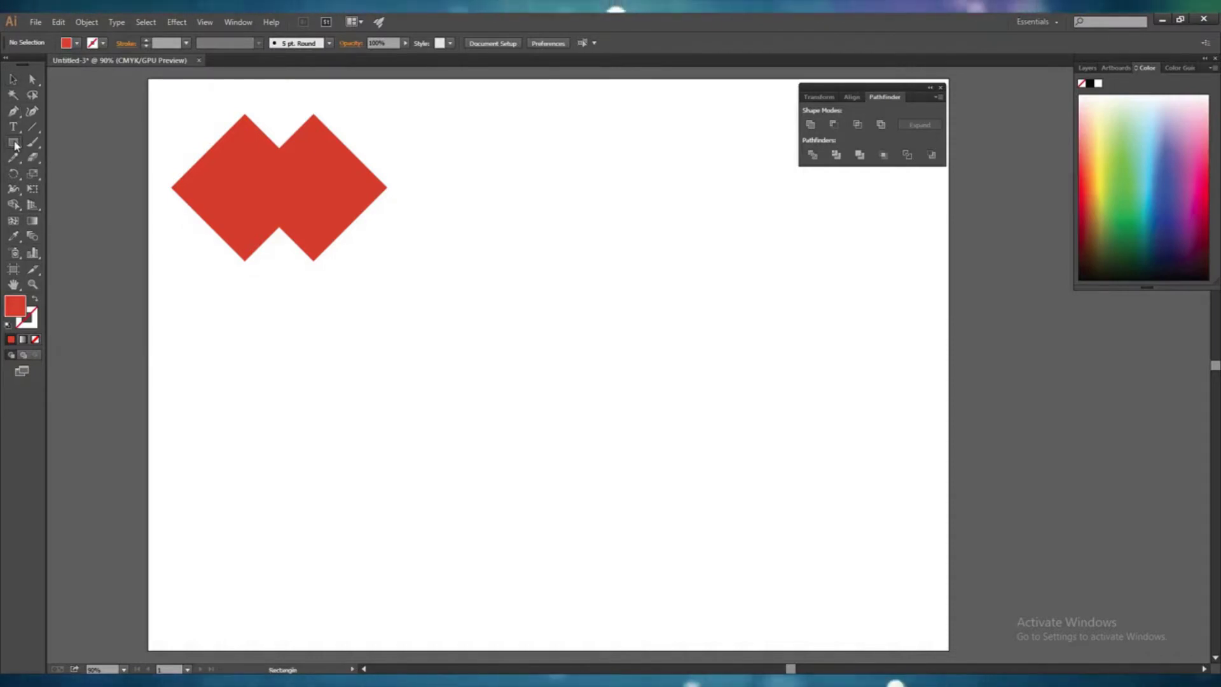
click(14, 144)
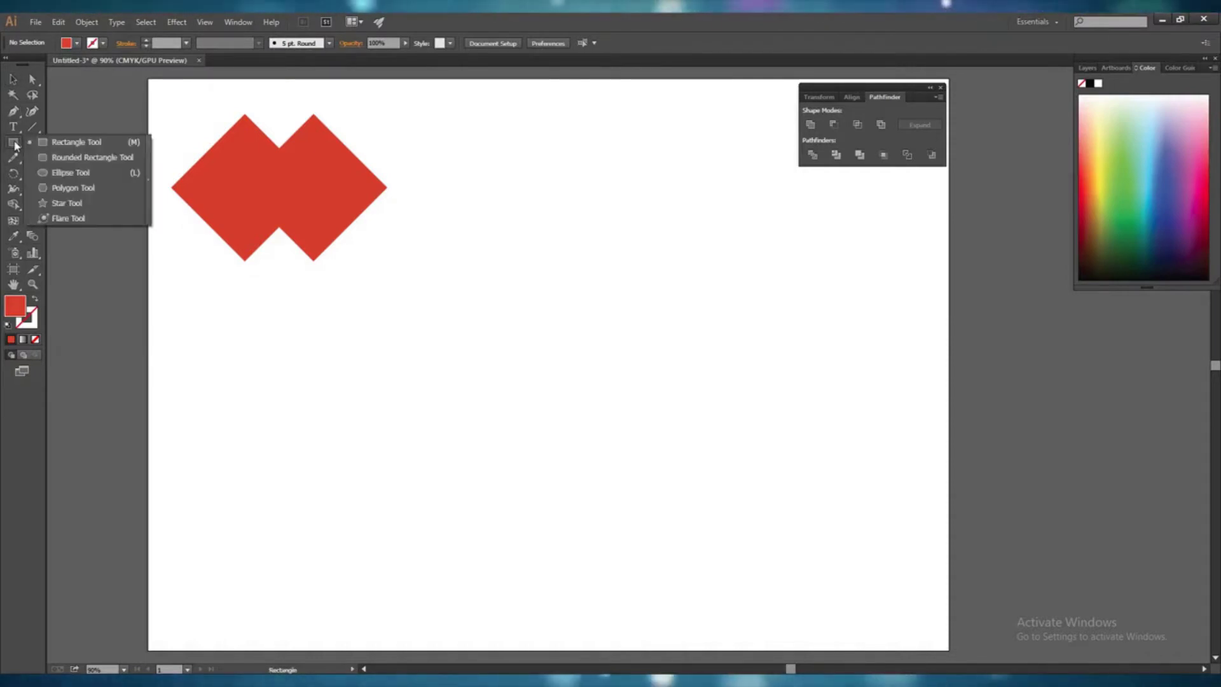
click(510, 159)
click(643, 371)
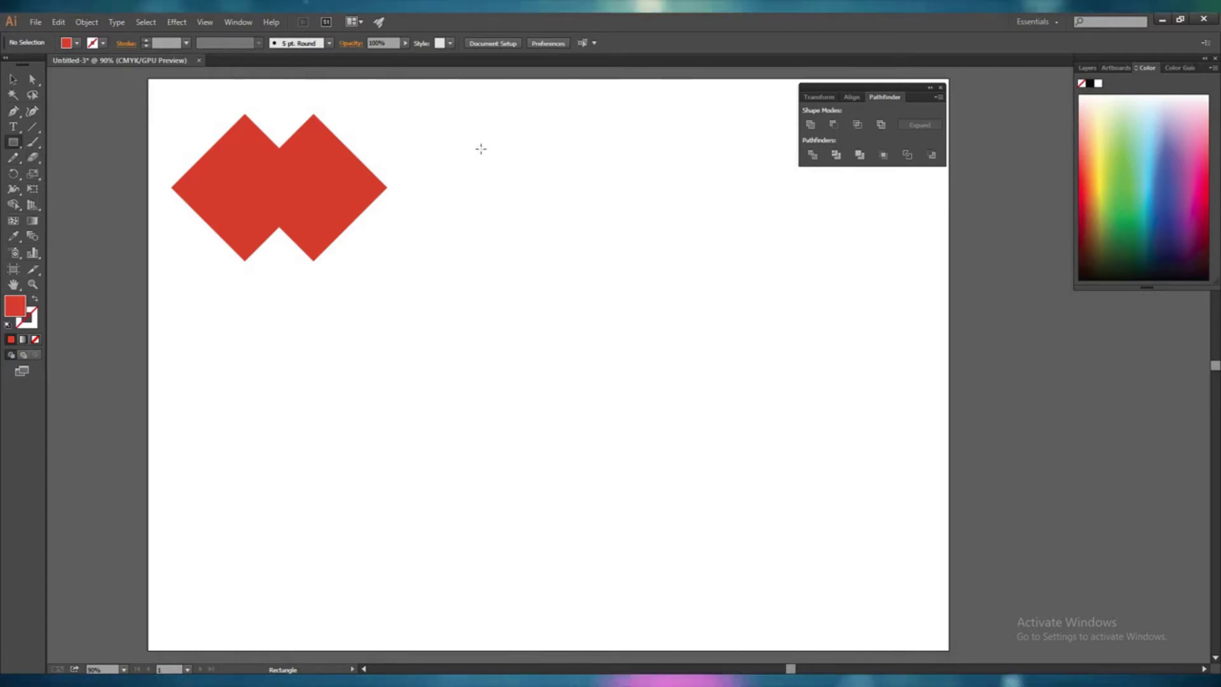
drag(481, 149, 512, 201)
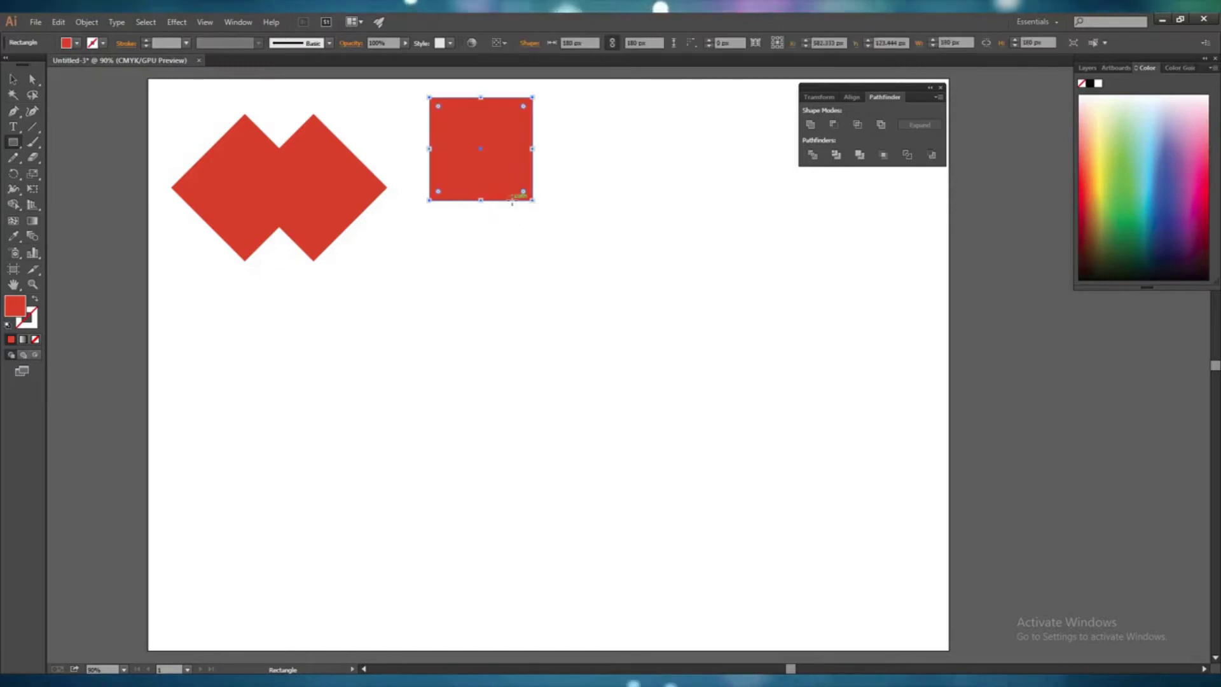
Fill the new square with blue 285FDB.
double_click(19, 313)
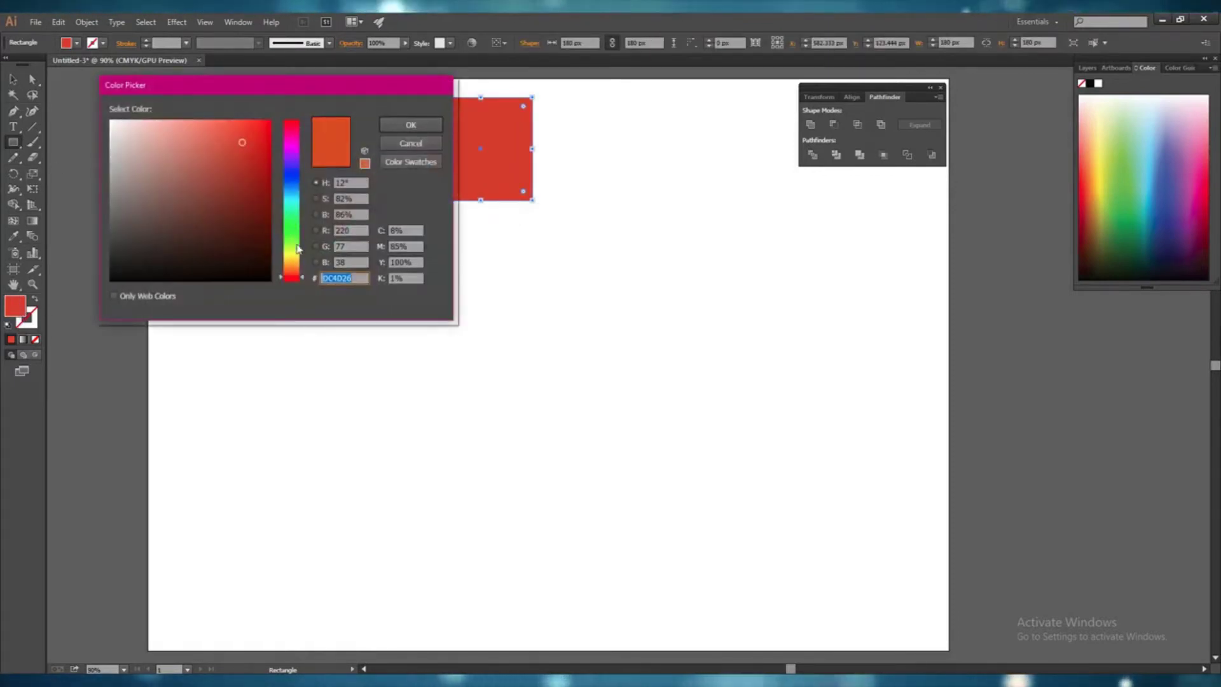
click(291, 183)
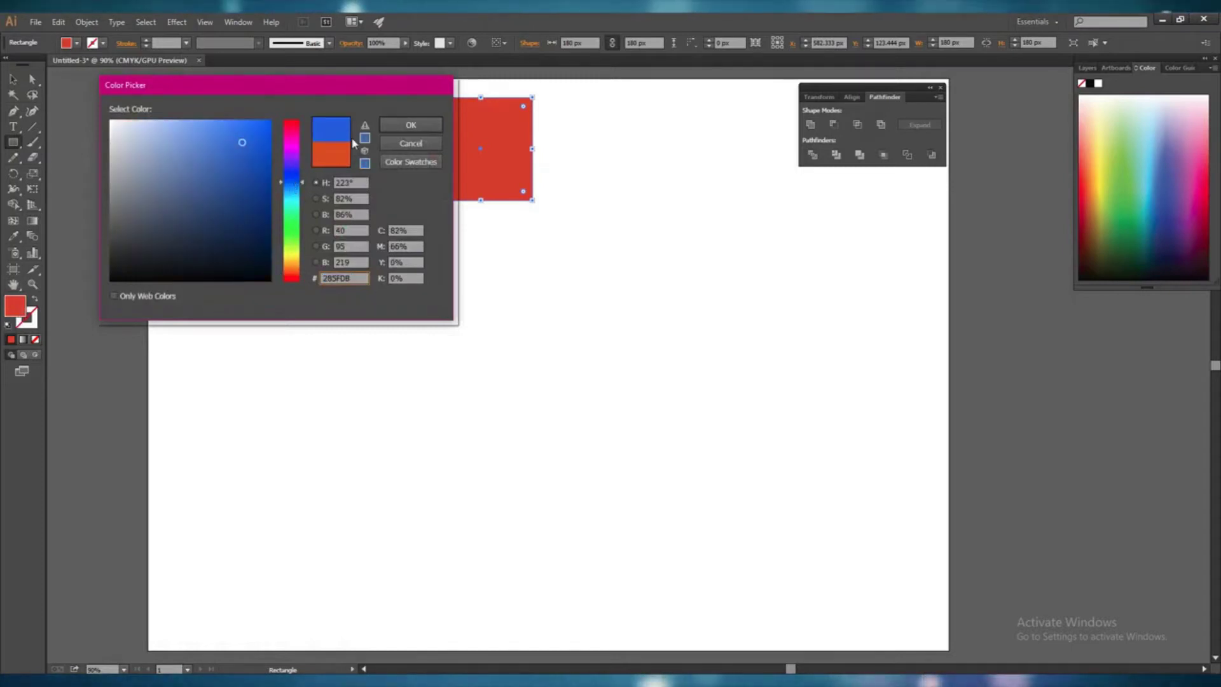
click(395, 130)
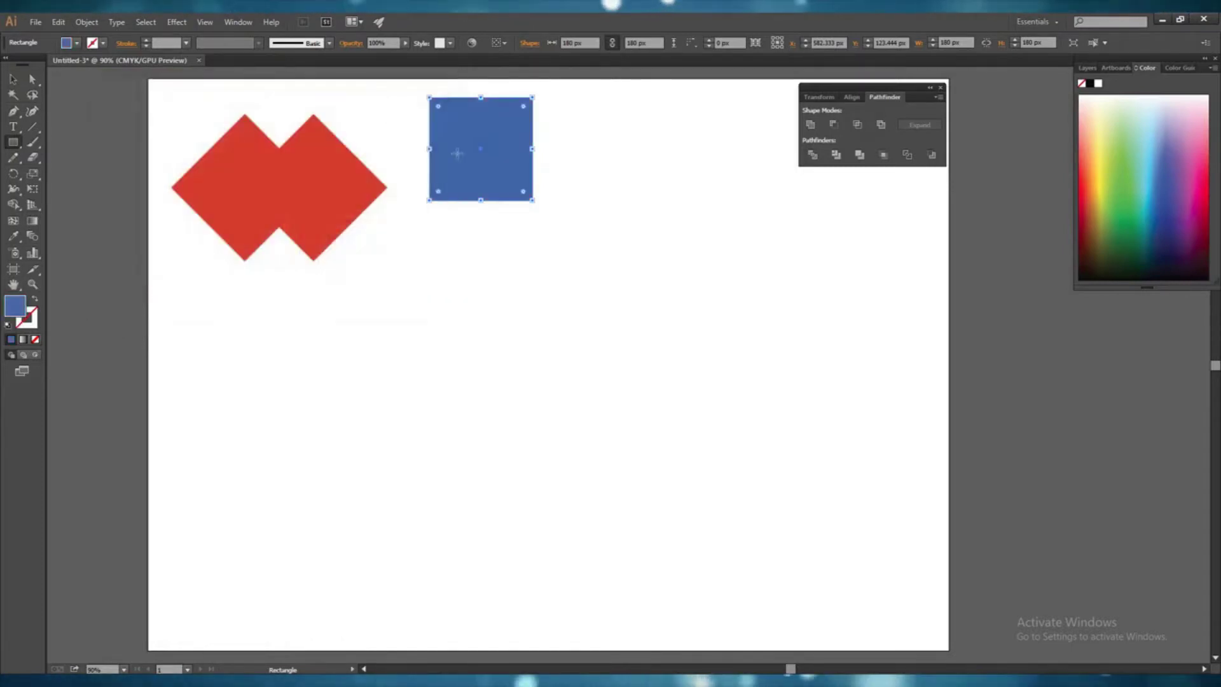
Move the blue square below the united red shape and rotate it by 225°.
click(14, 78)
drag(458, 170, 197, 387)
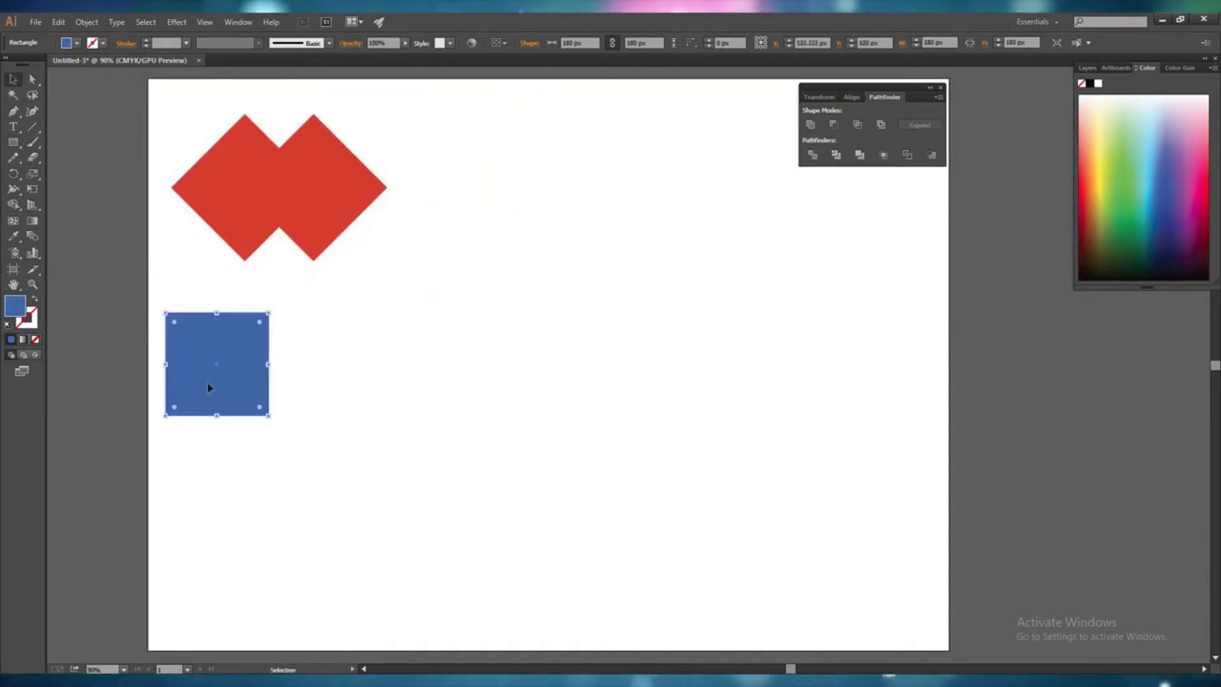
right_click(247, 362)
mouse_move(323, 548)
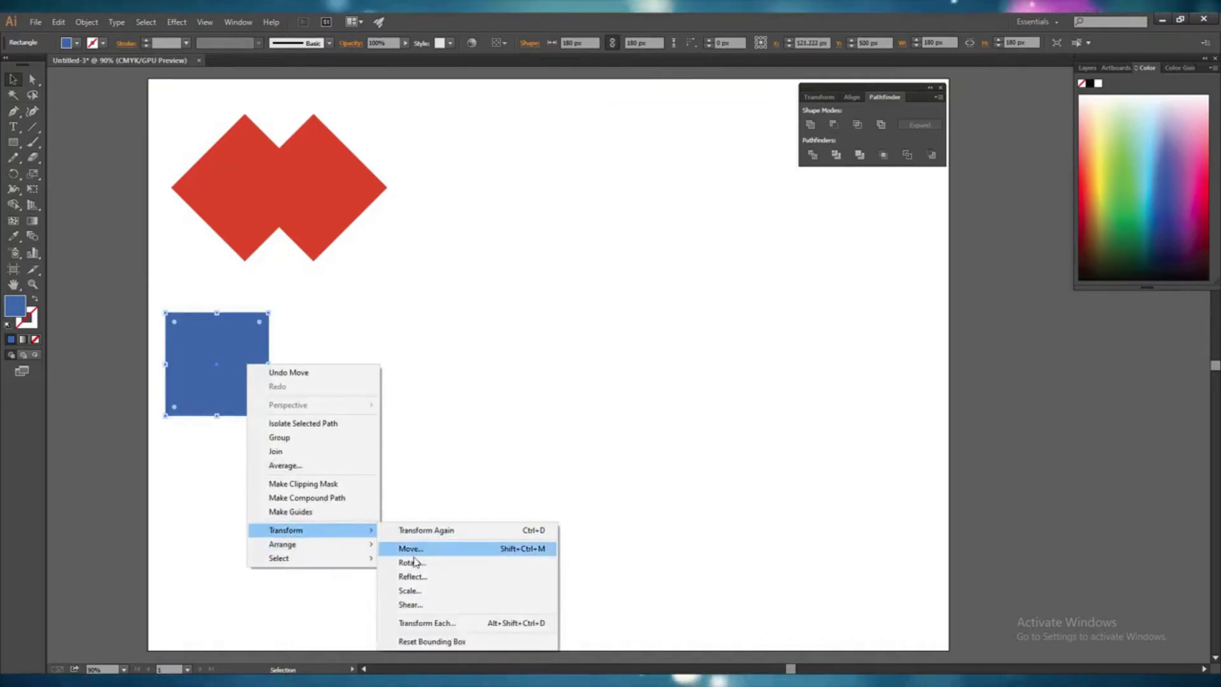
click(411, 562)
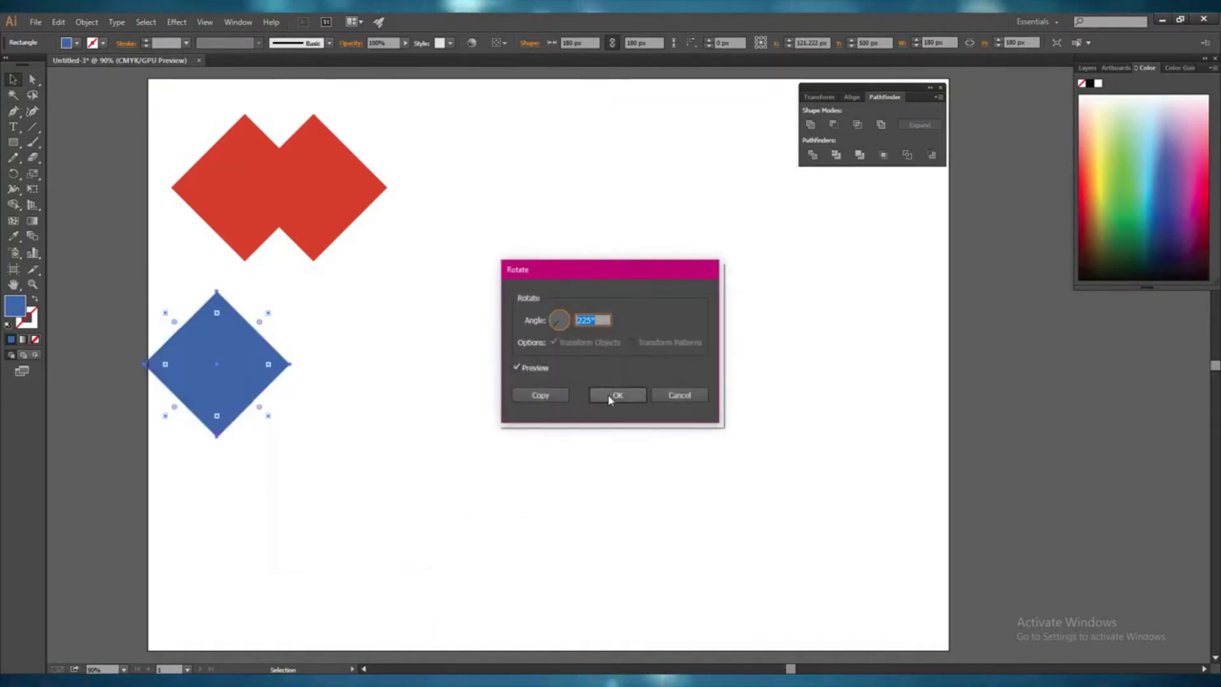
click(610, 397)
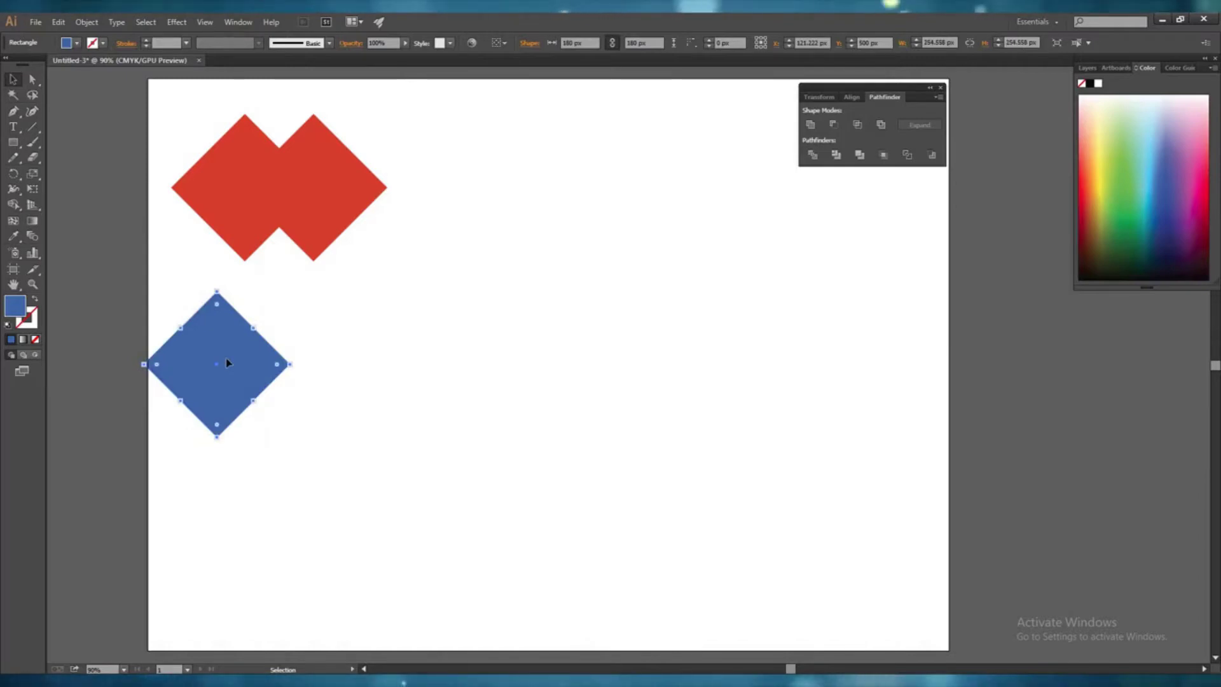
Copy the blue diamond so it partly overlaps the original on the right, and fill the copy with gold D8AE2A.
drag(227, 359, 288, 362)
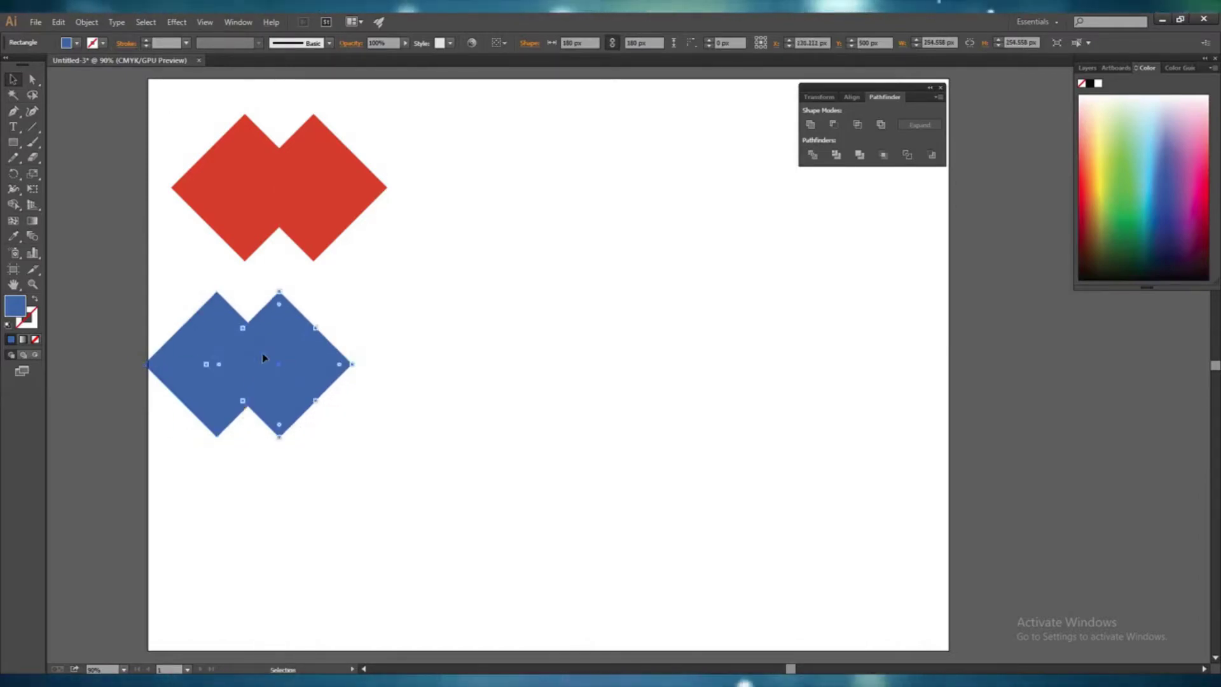
double_click(16, 307)
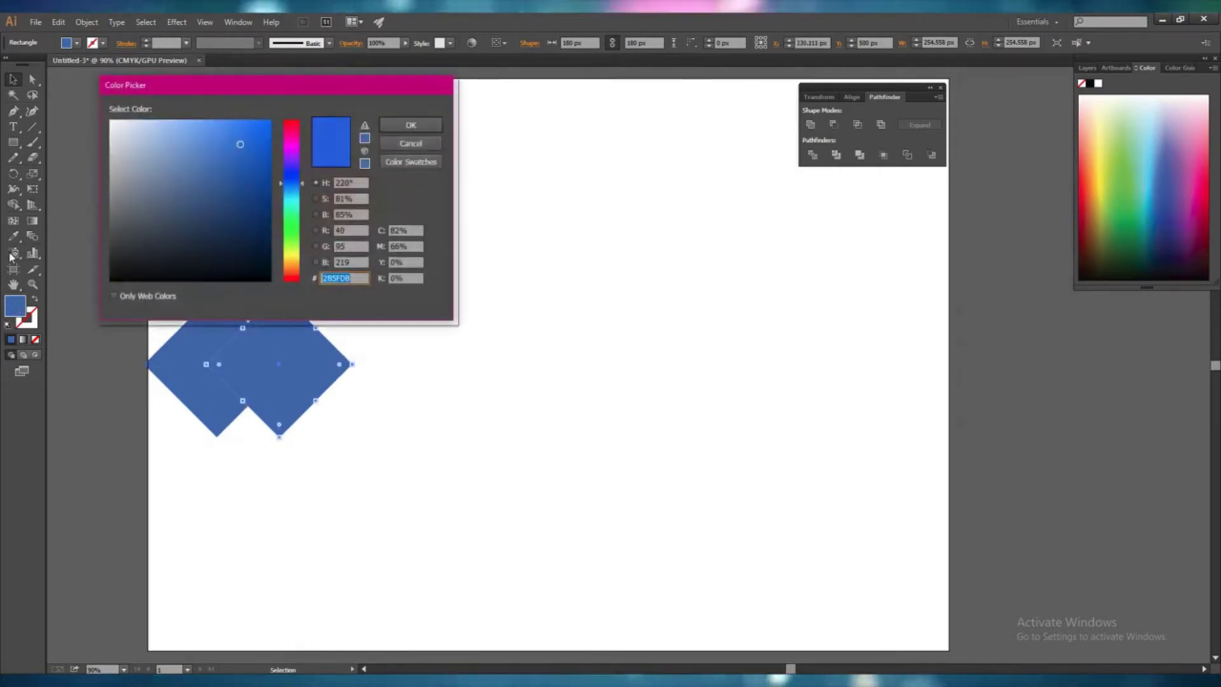
click(289, 266)
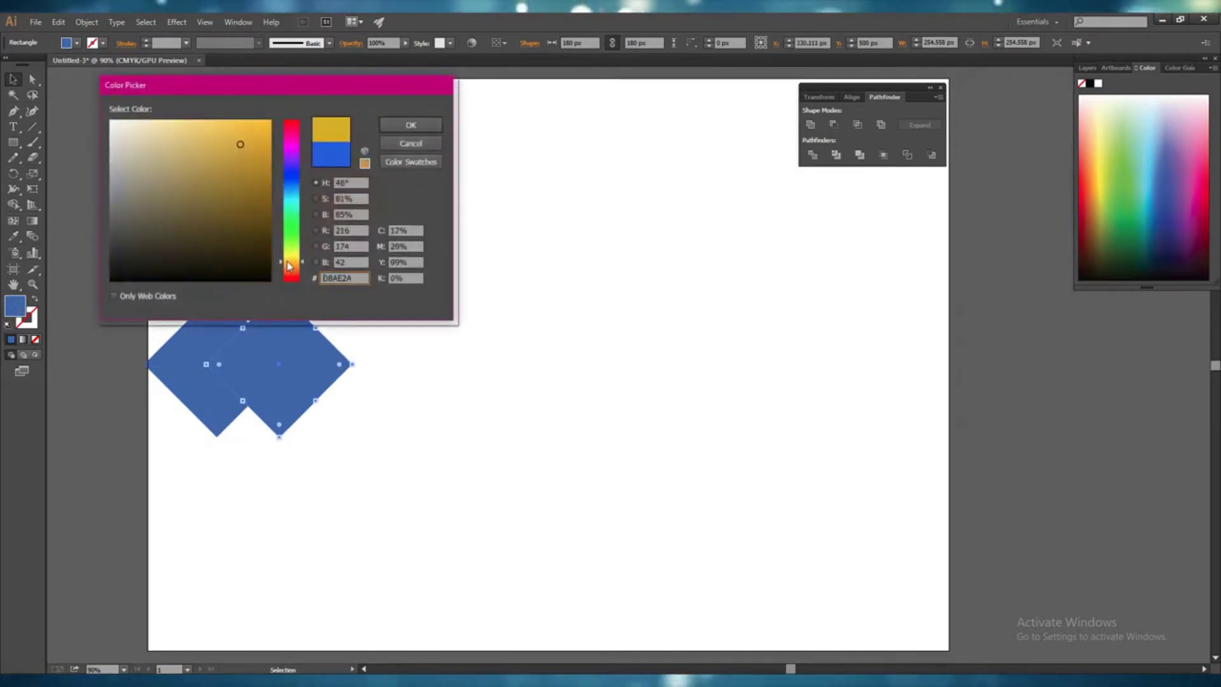
click(399, 124)
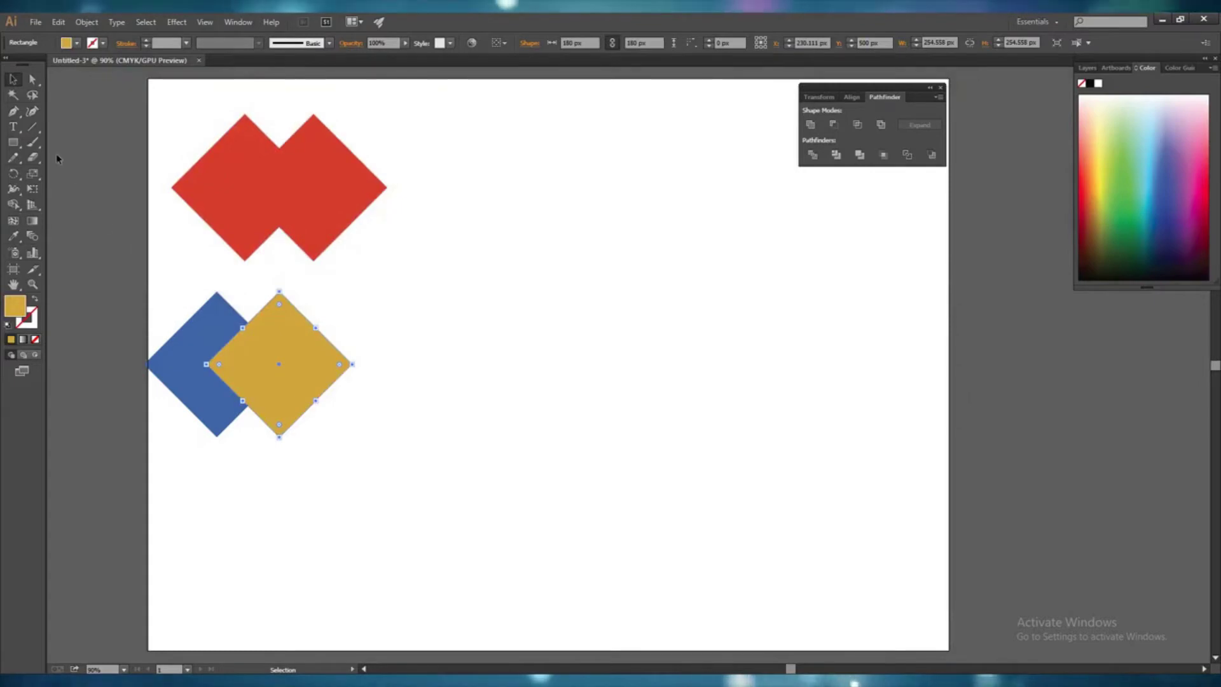
Select the blue and gold diamonds together and nudge them right, fully inside the artboard beneath the red shape.
click(420, 412)
drag(148, 288, 365, 466)
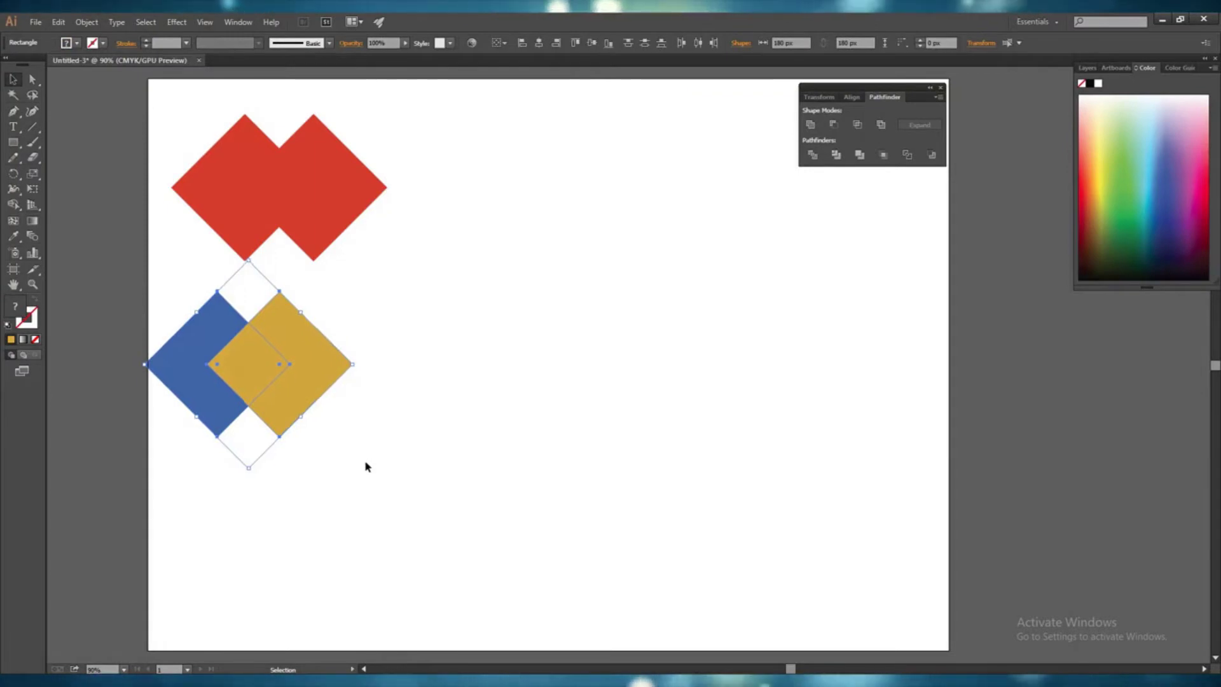
key(Right)
key(Right)
key(Right)
key(Right)
key(Right)
key(Right)
key(Right)
key(Right)
key(Right)
key(Right)
key(Right)
key(Right)
key(Right)
key(Right)
key(Right)
key(Right)
key(Right)
key(Right)
key(Right)
key(Right)
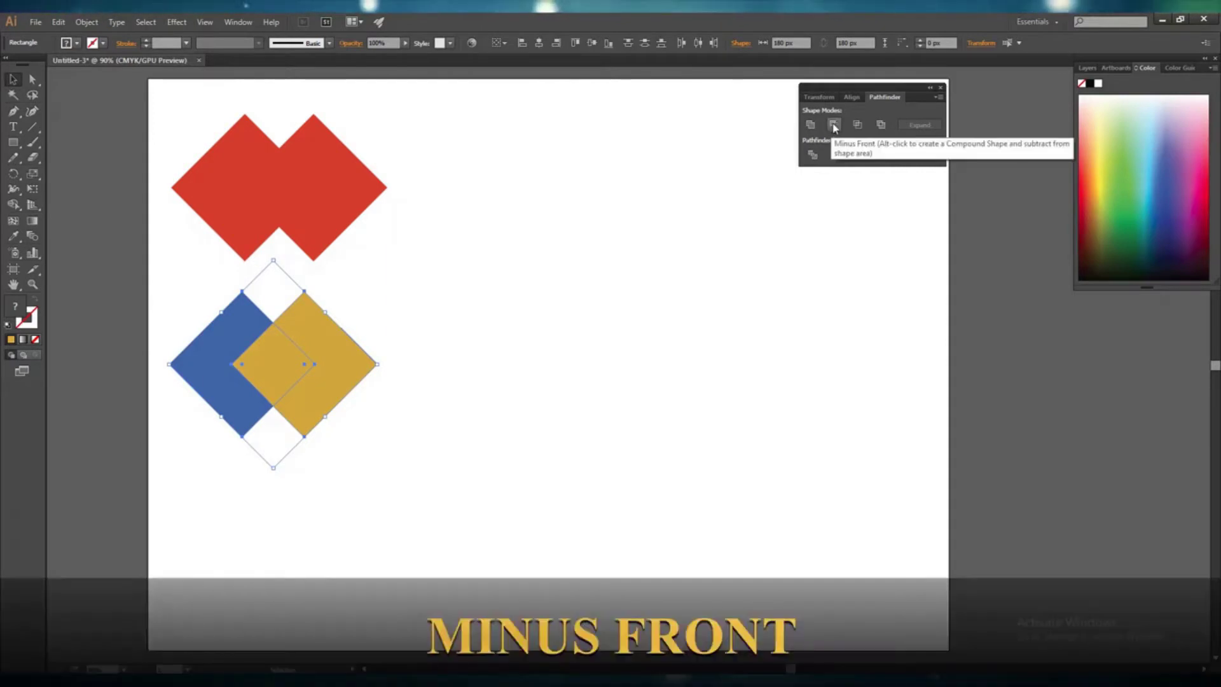
Try Pathfinder's Minus Front mode on the overlapping blue and gold diamonds, and undo it.
click(833, 125)
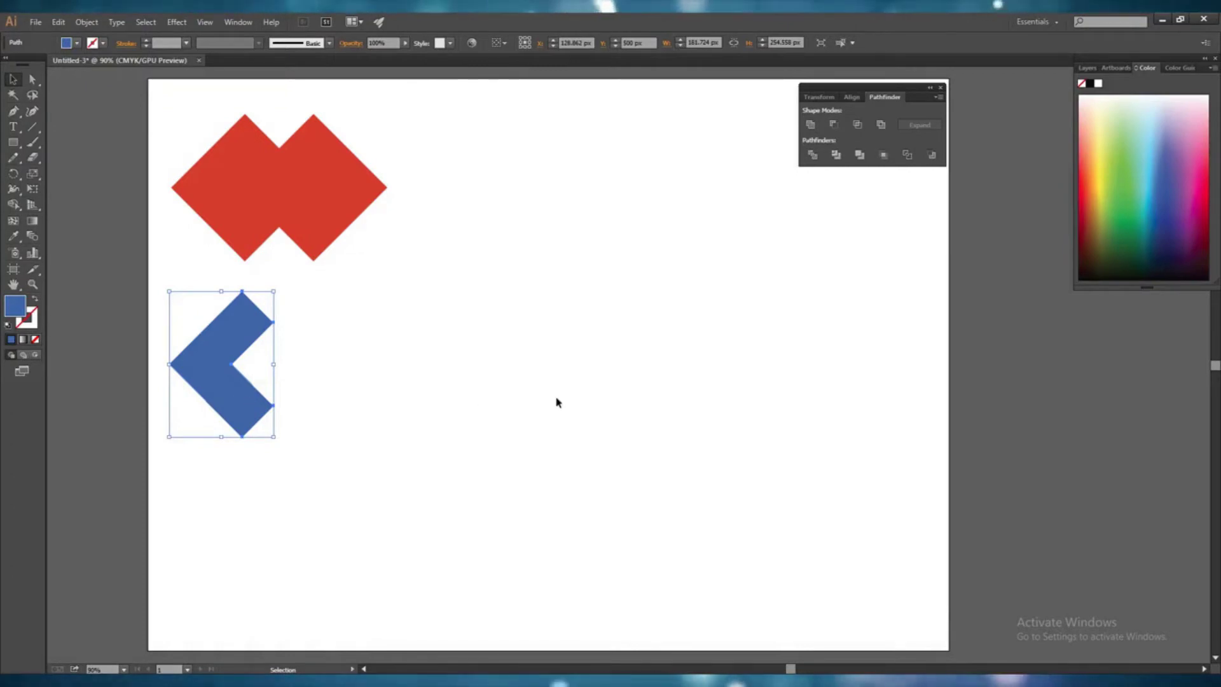
key(a)
key(ctrl+z)
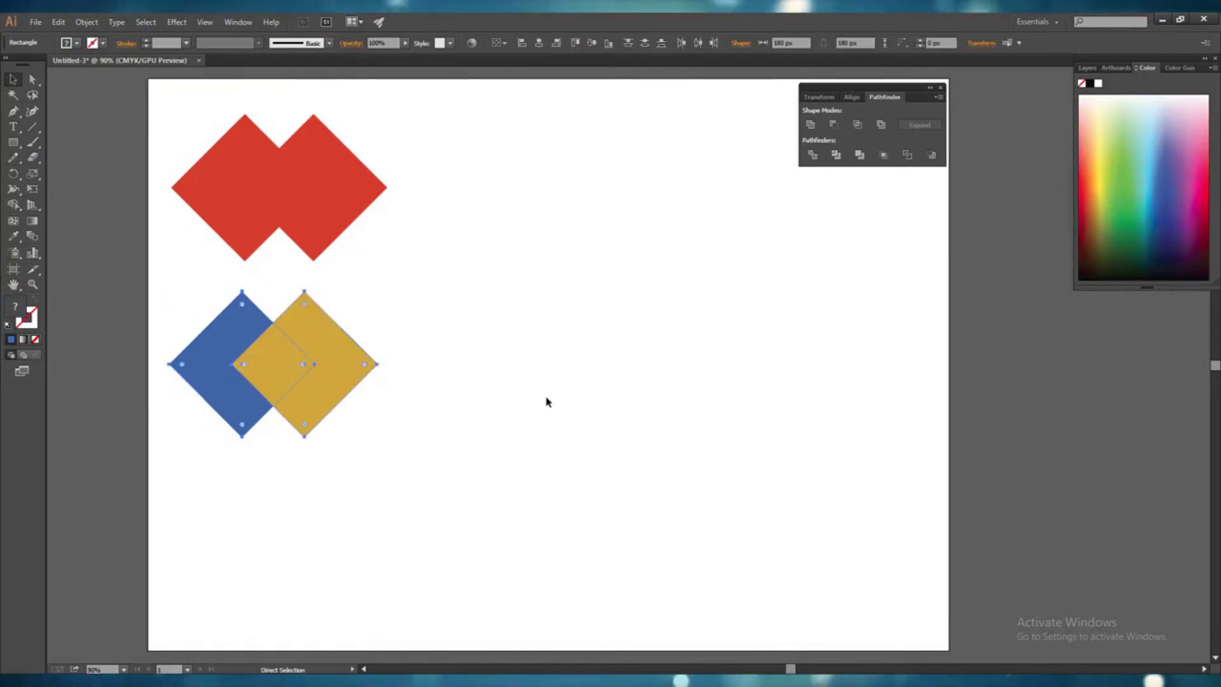
Try Pathfinder's Minus Back on the overlapping blue and gold diamonds, undo it, and deselect them.
key(v)
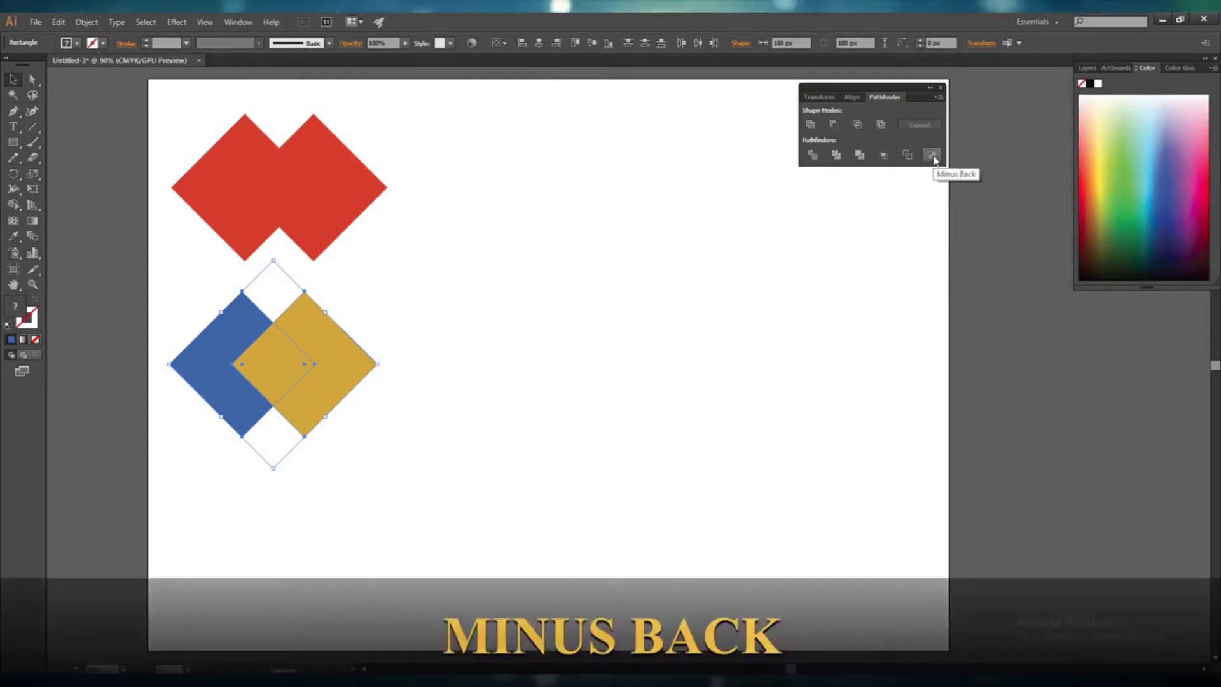
click(932, 155)
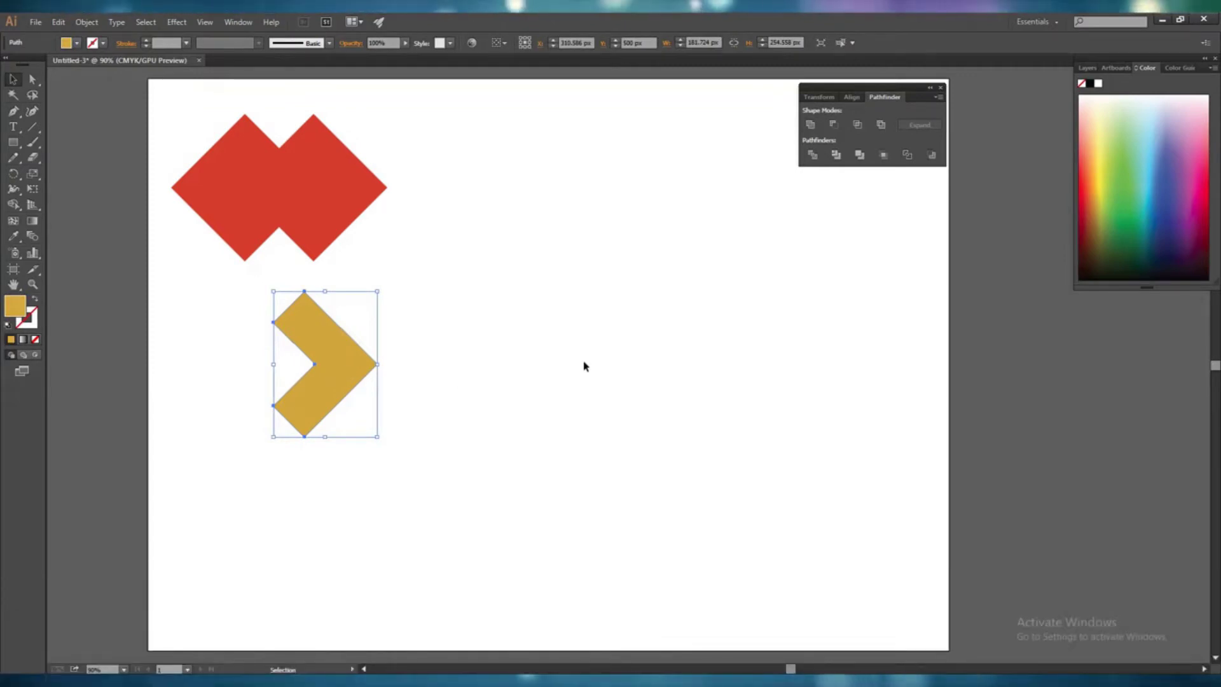
key(a)
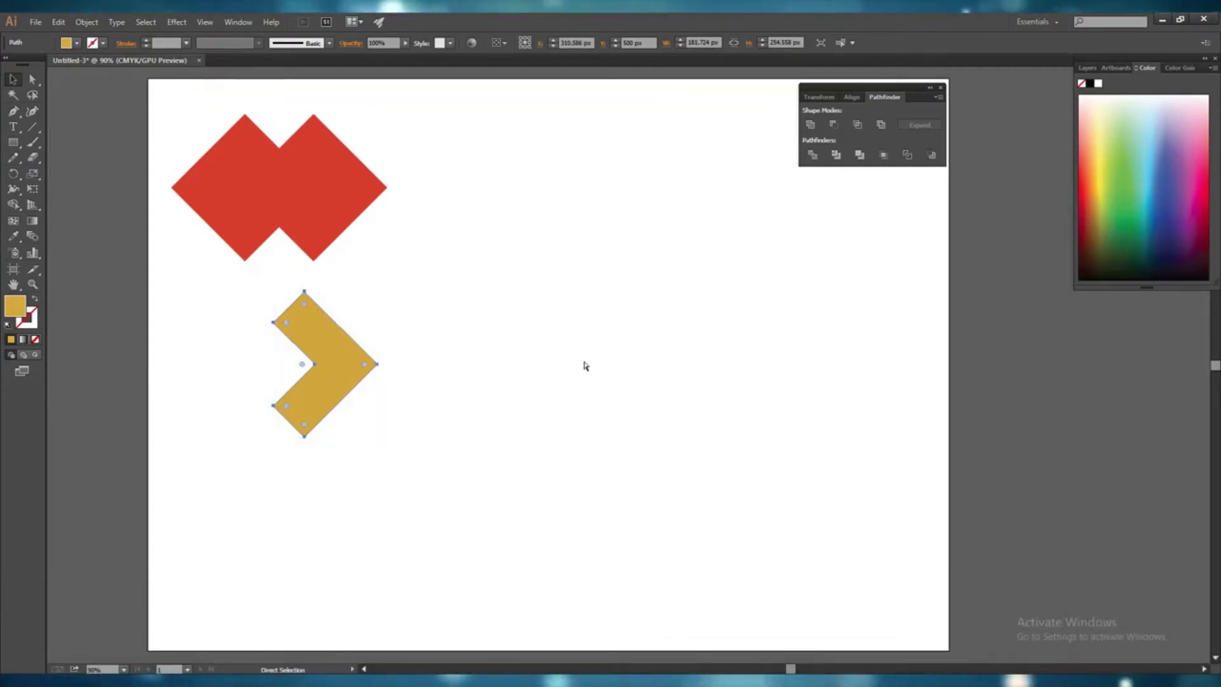
key(ctrl+z)
key(v)
click(463, 415)
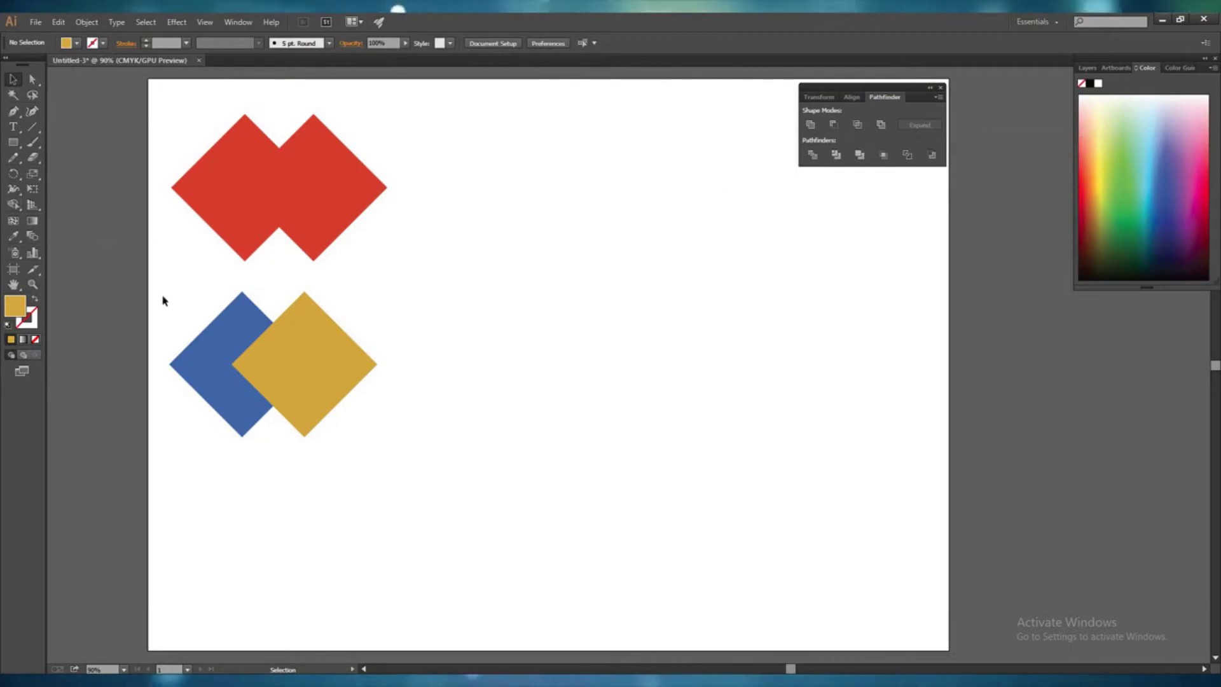
Select the blue and gold diamonds together and reduce them to their overlap with Pathfinder's Intersect mode.
click(205, 380)
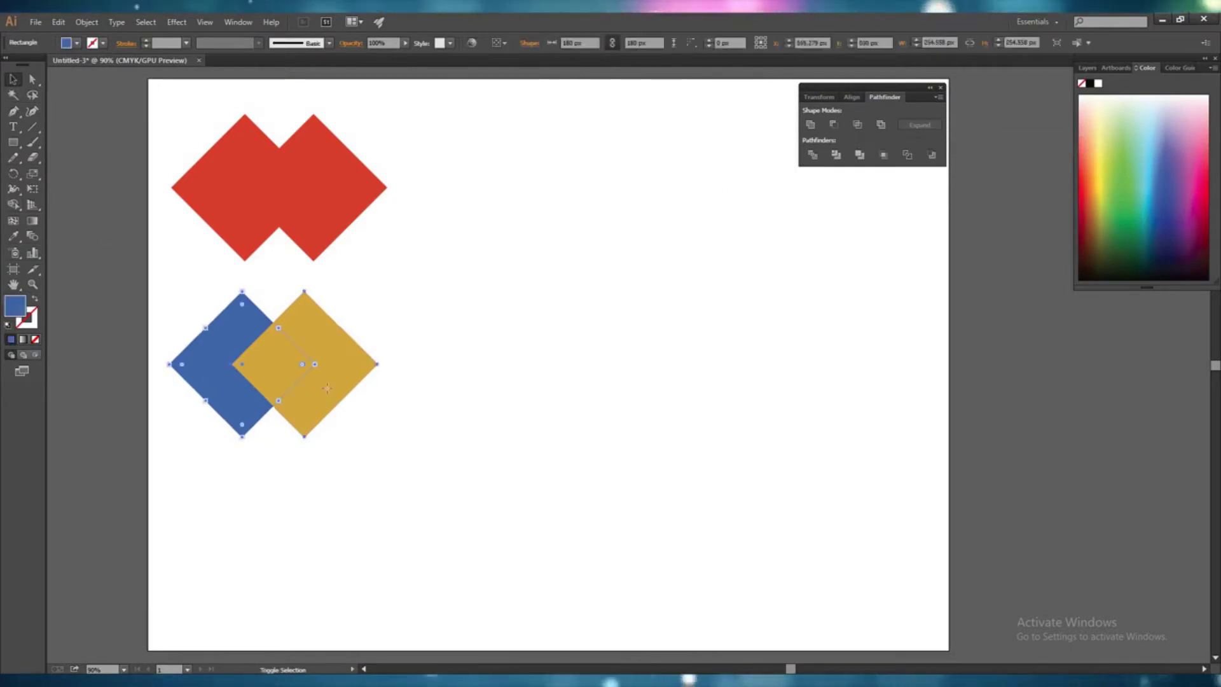
shift+click(327, 392)
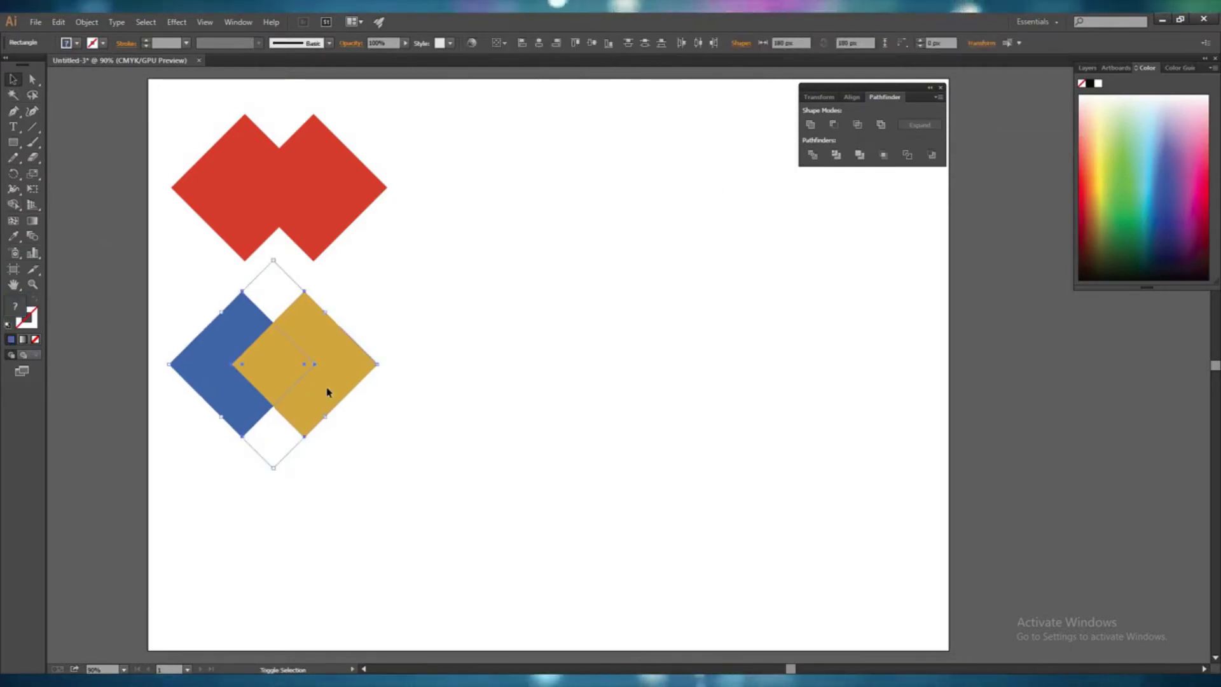
click(858, 125)
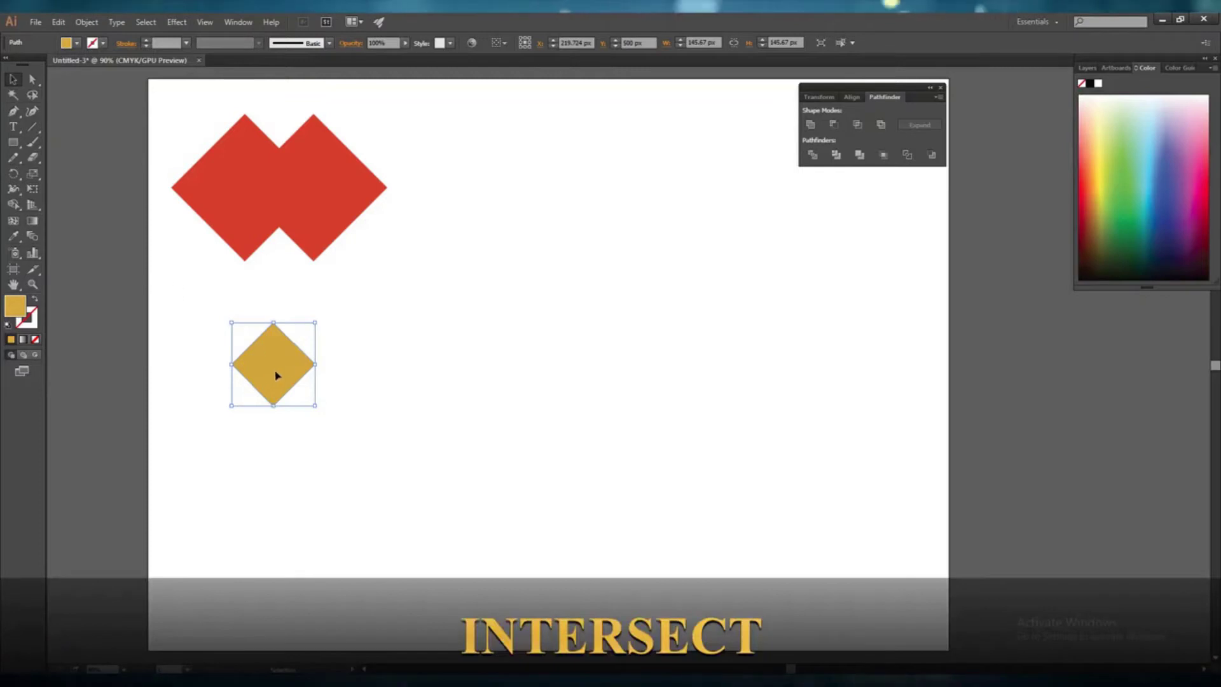
key(ctrl+z)
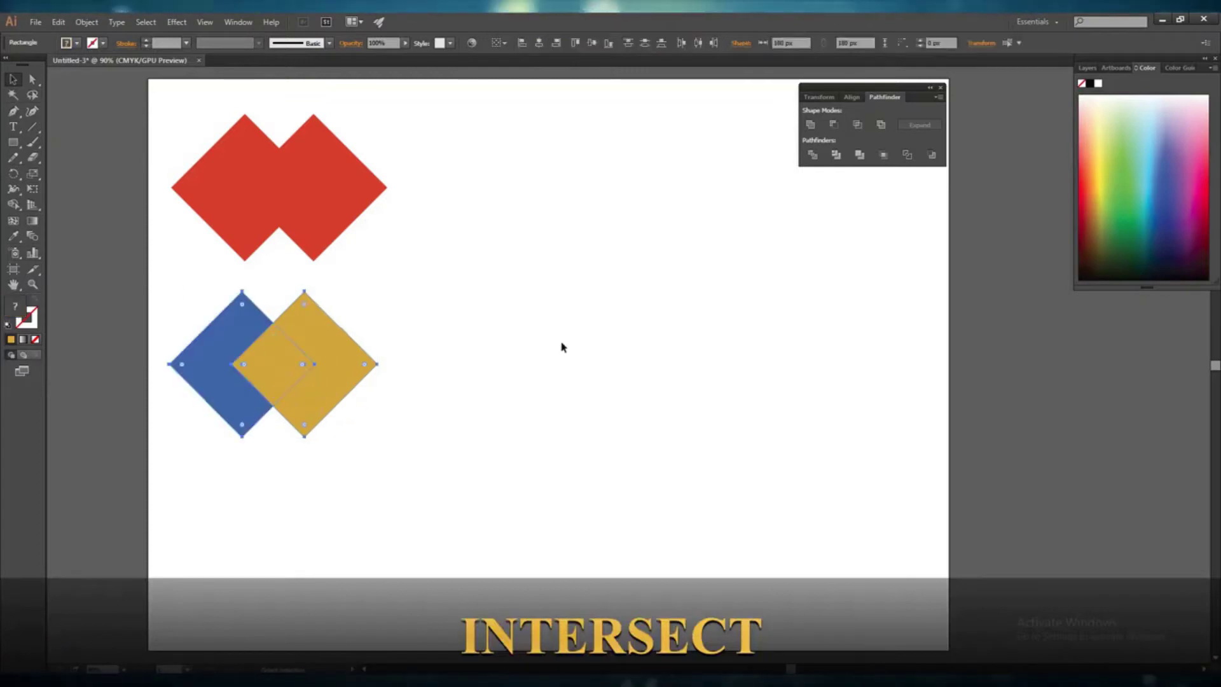
key(ctrl+z)
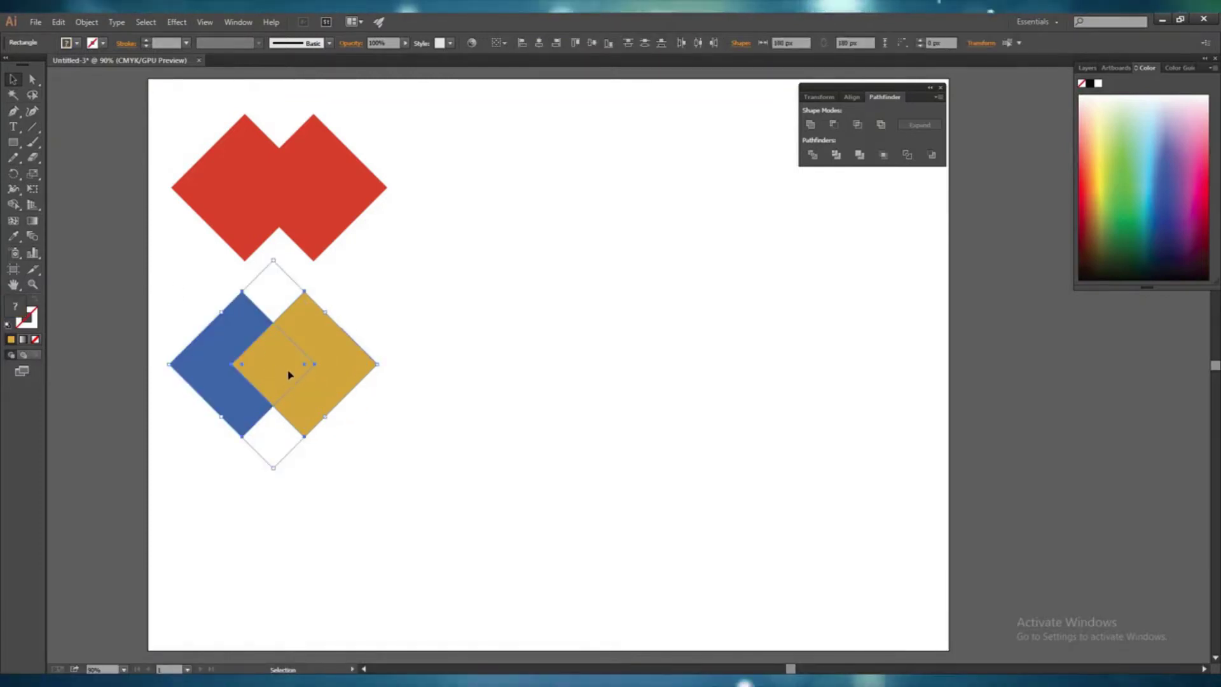
click(860, 125)
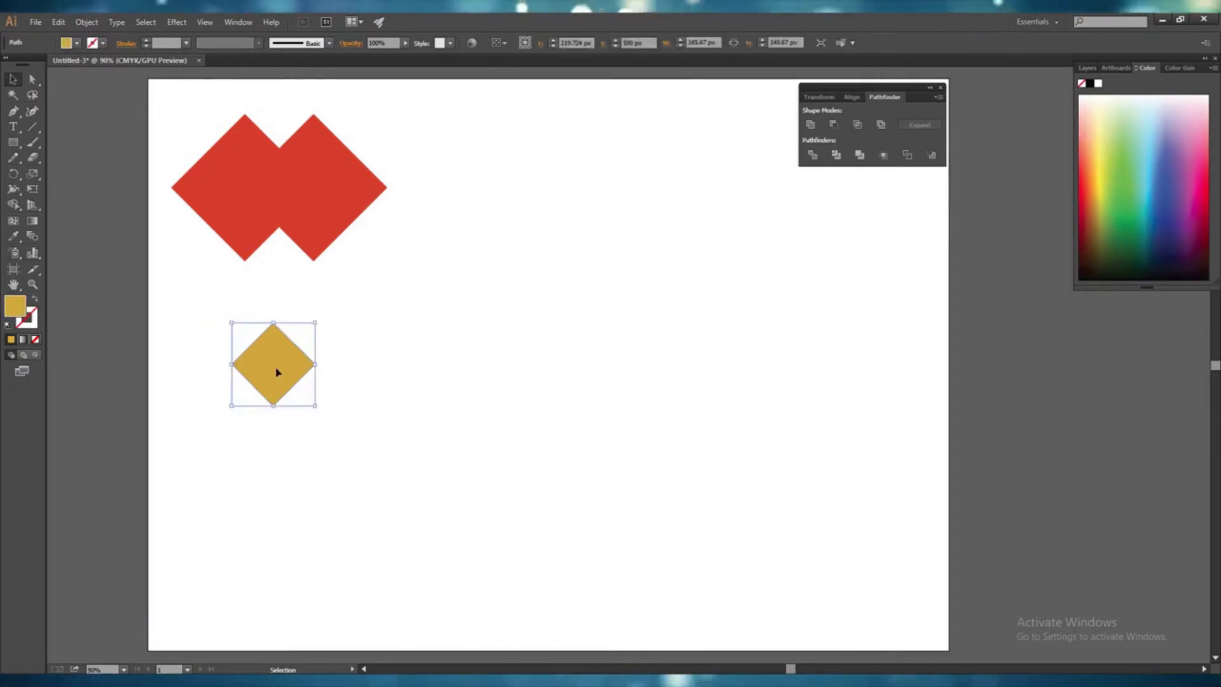
click(394, 398)
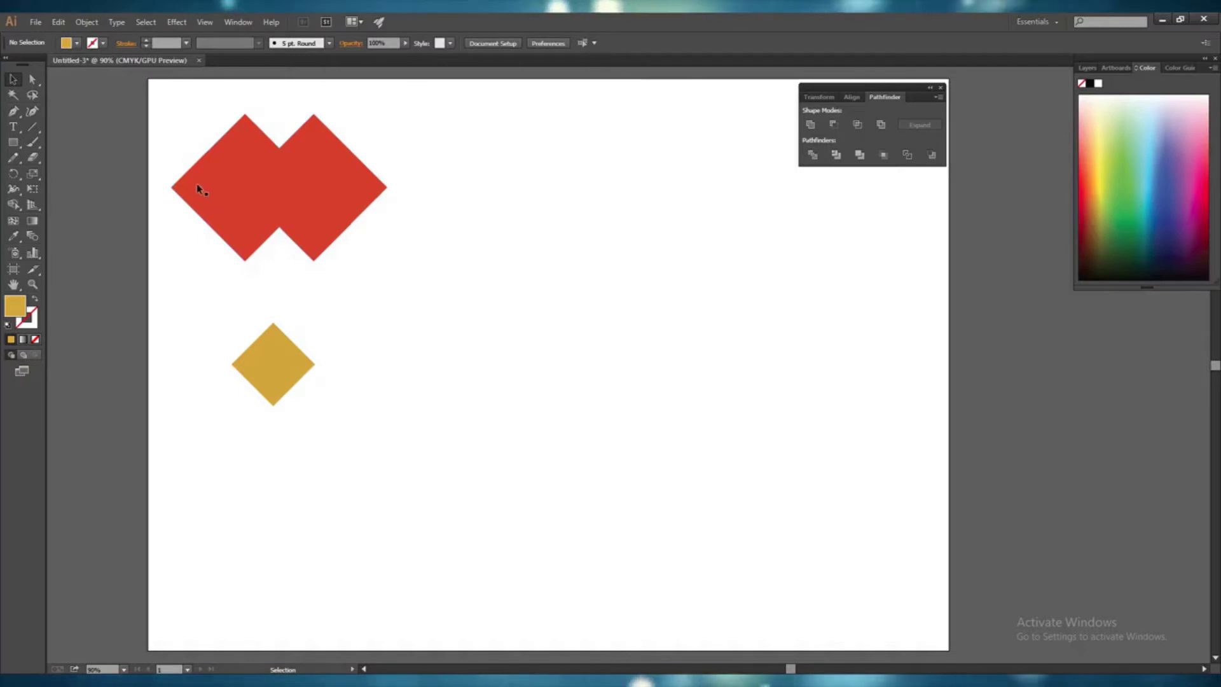
Draw a circle about 132 px in diameter to the right of the small gold diamond and fill it with turquoise 2BD6D1.
click(15, 143)
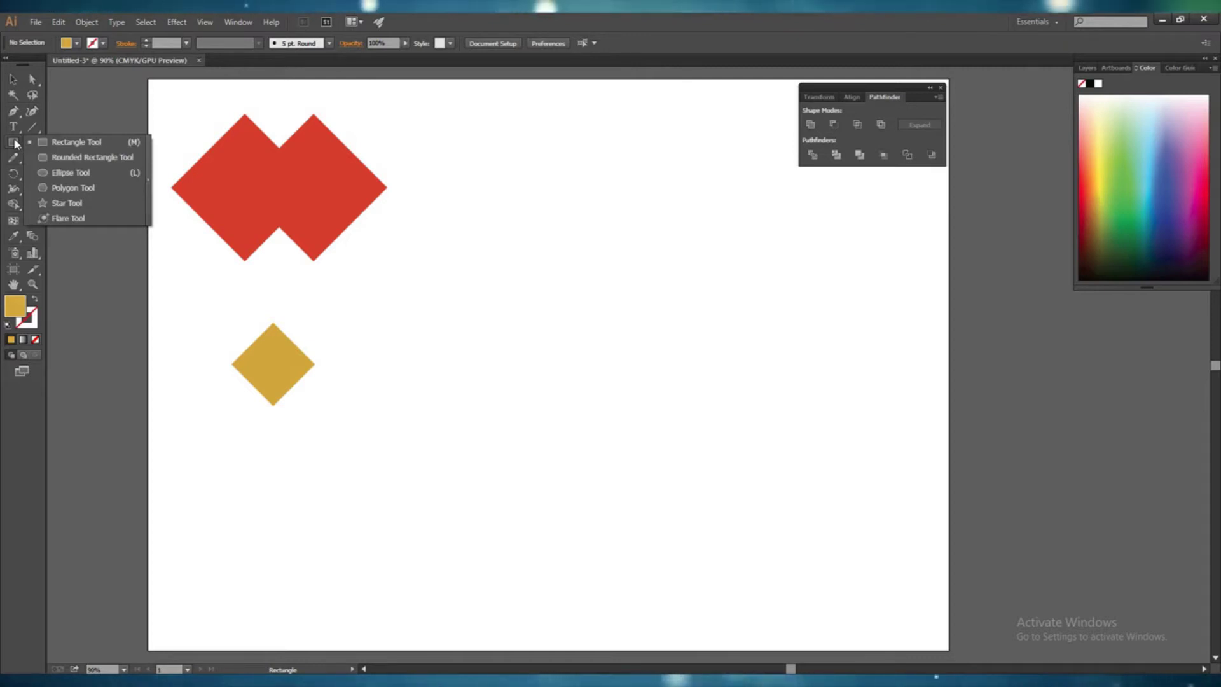
click(66, 174)
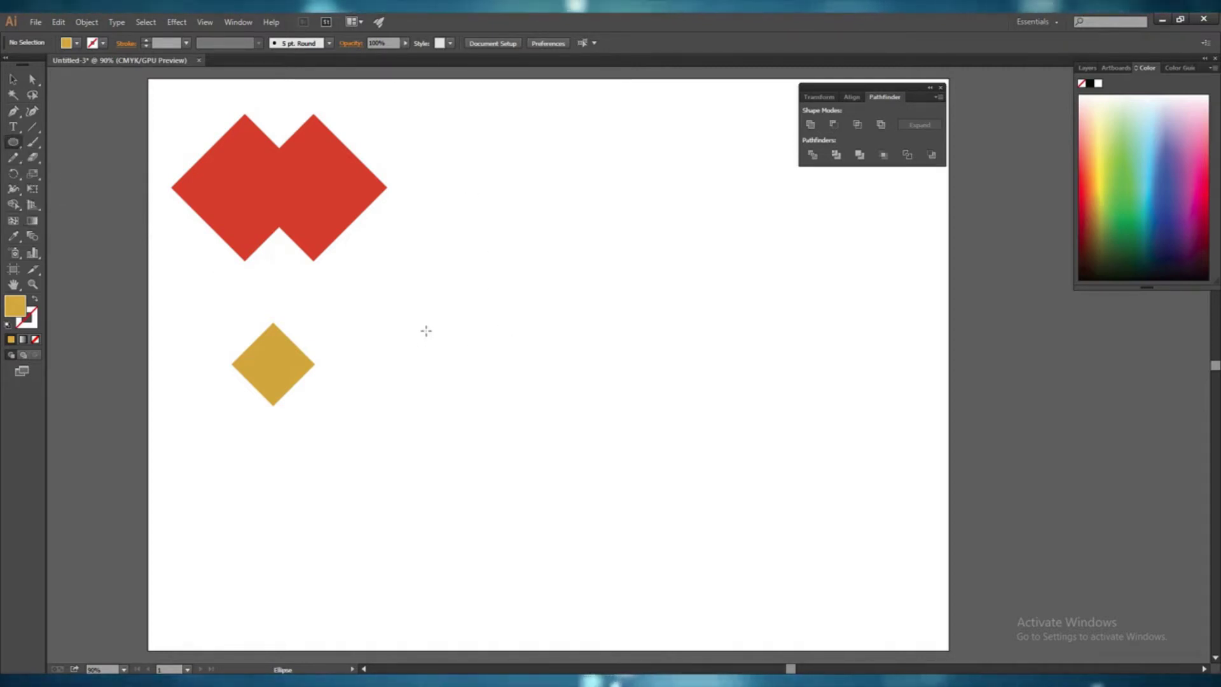
drag(424, 330, 492, 407)
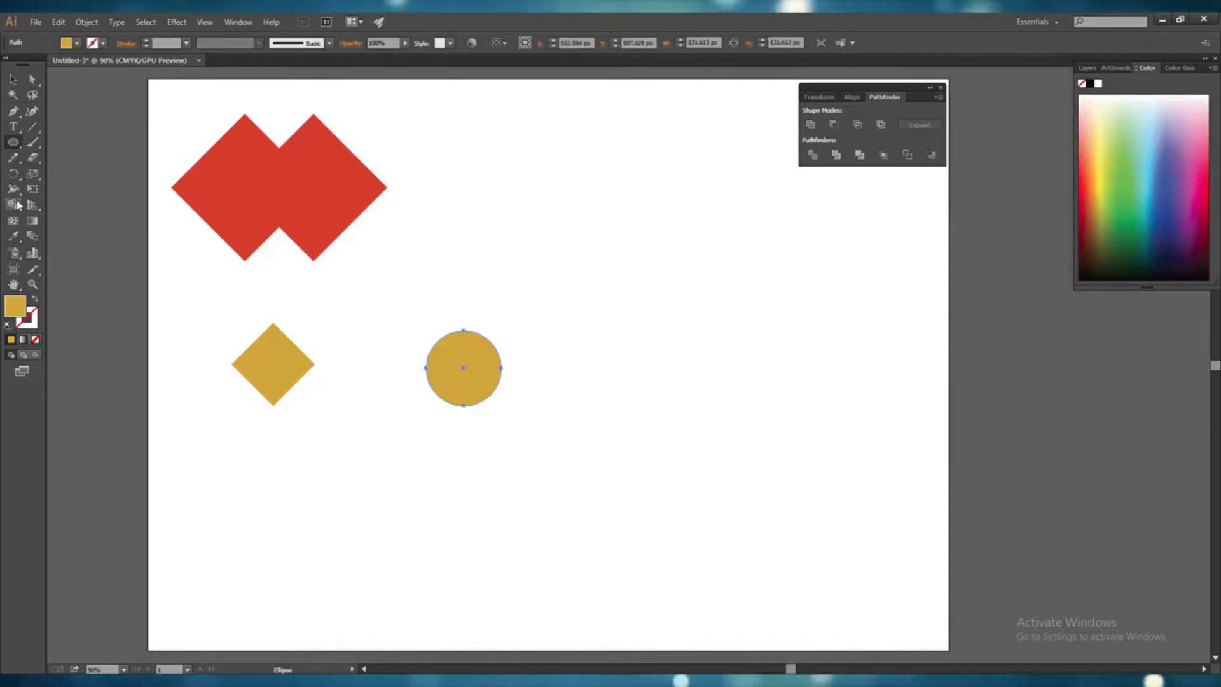
click(13, 79)
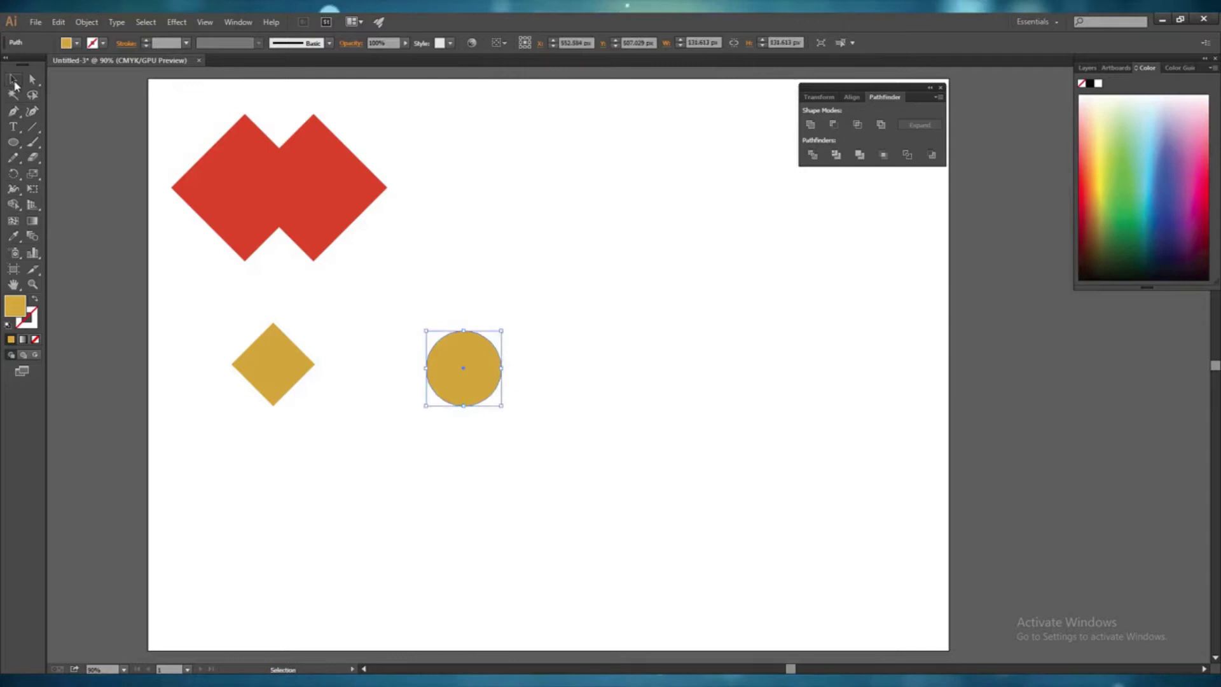
double_click(15, 307)
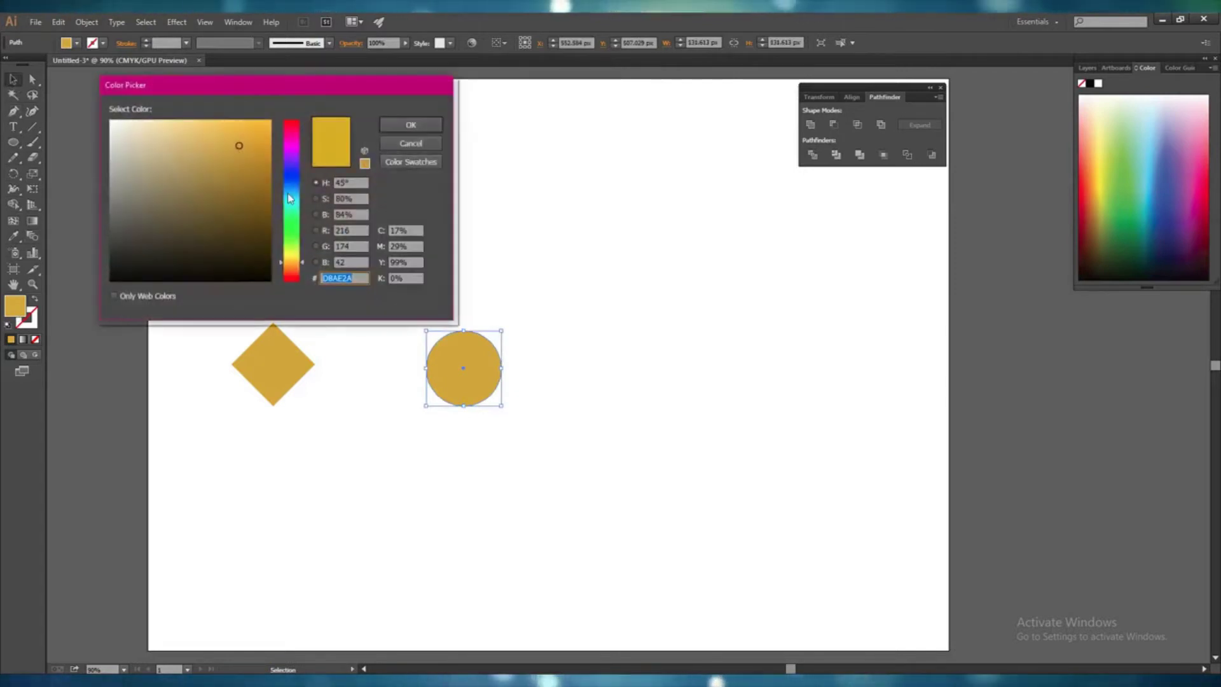
drag(290, 198, 294, 205)
click(402, 127)
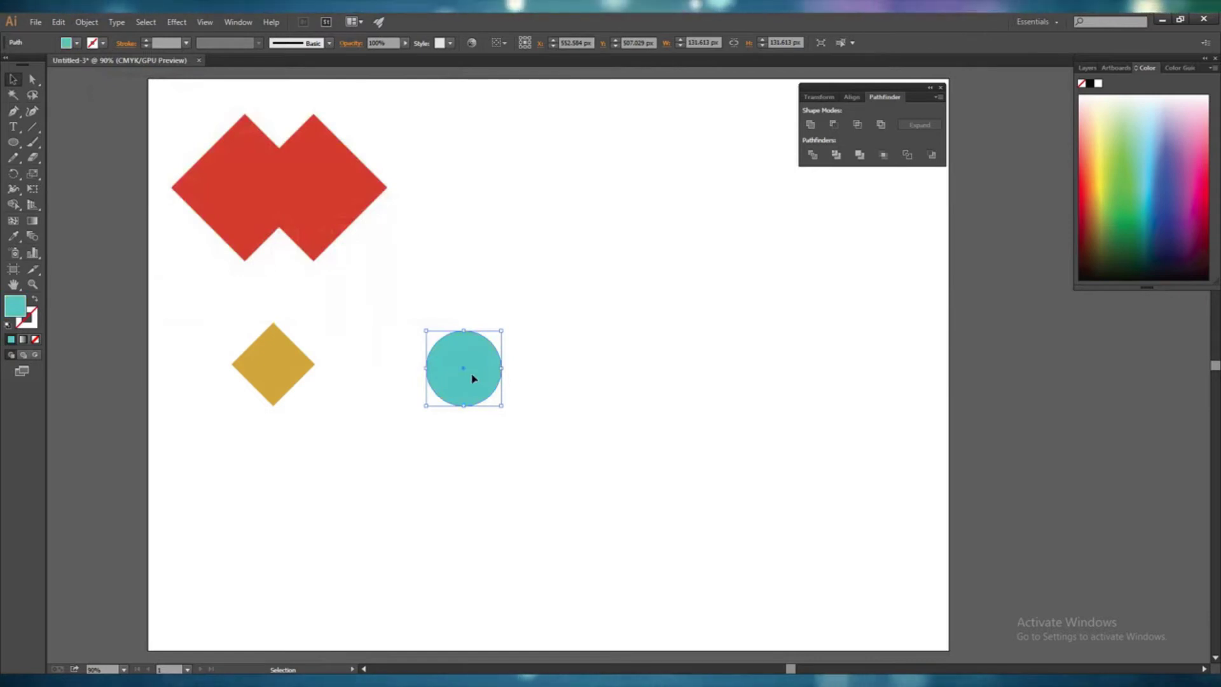
Copy the turquoise circle so it partly overlaps the original on the right, and fill the copy with purple.
drag(481, 378, 519, 378)
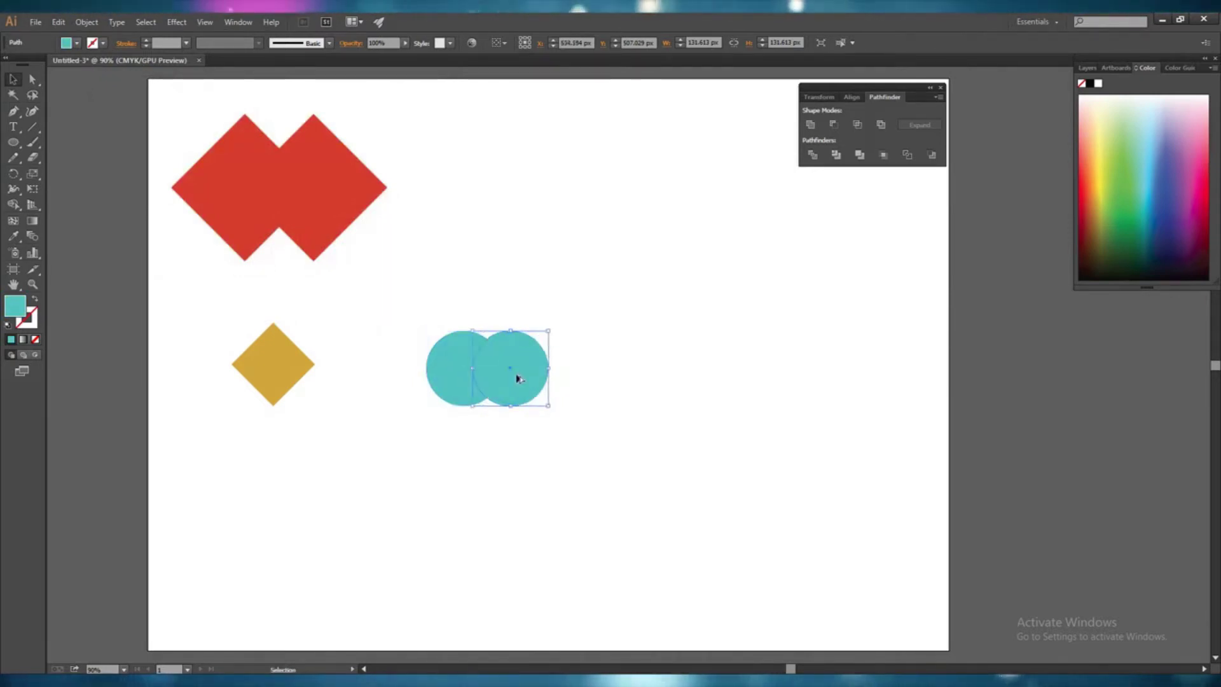
double_click(17, 310)
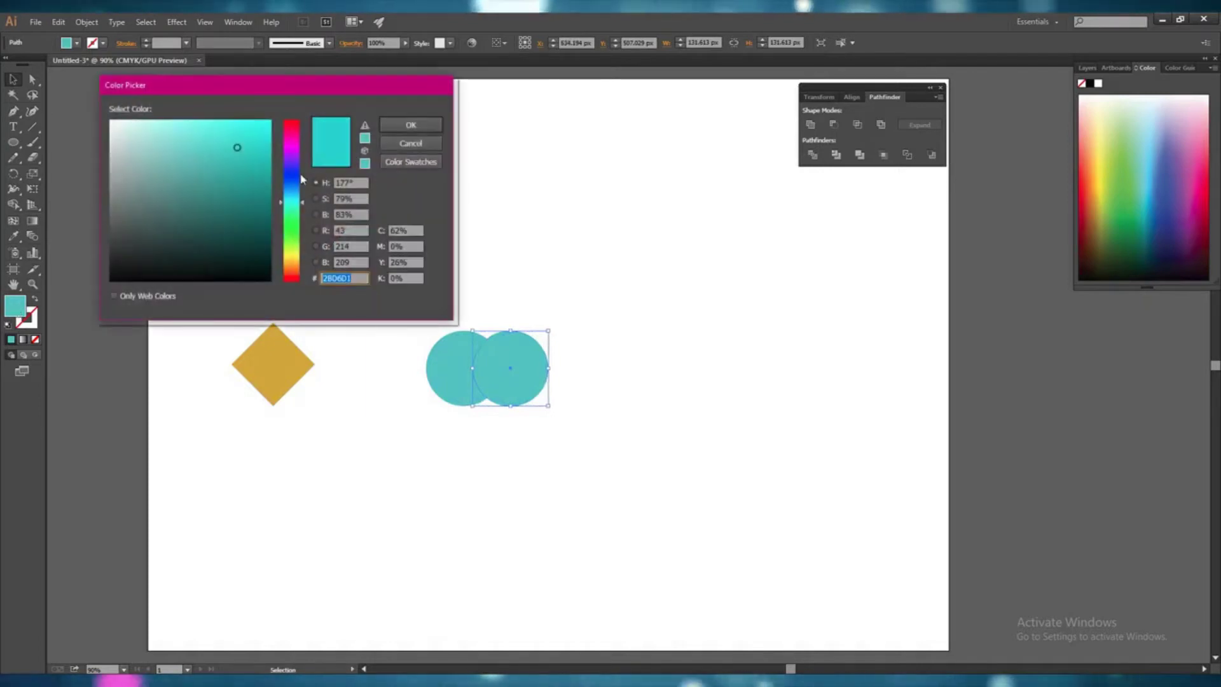
drag(296, 193, 295, 189)
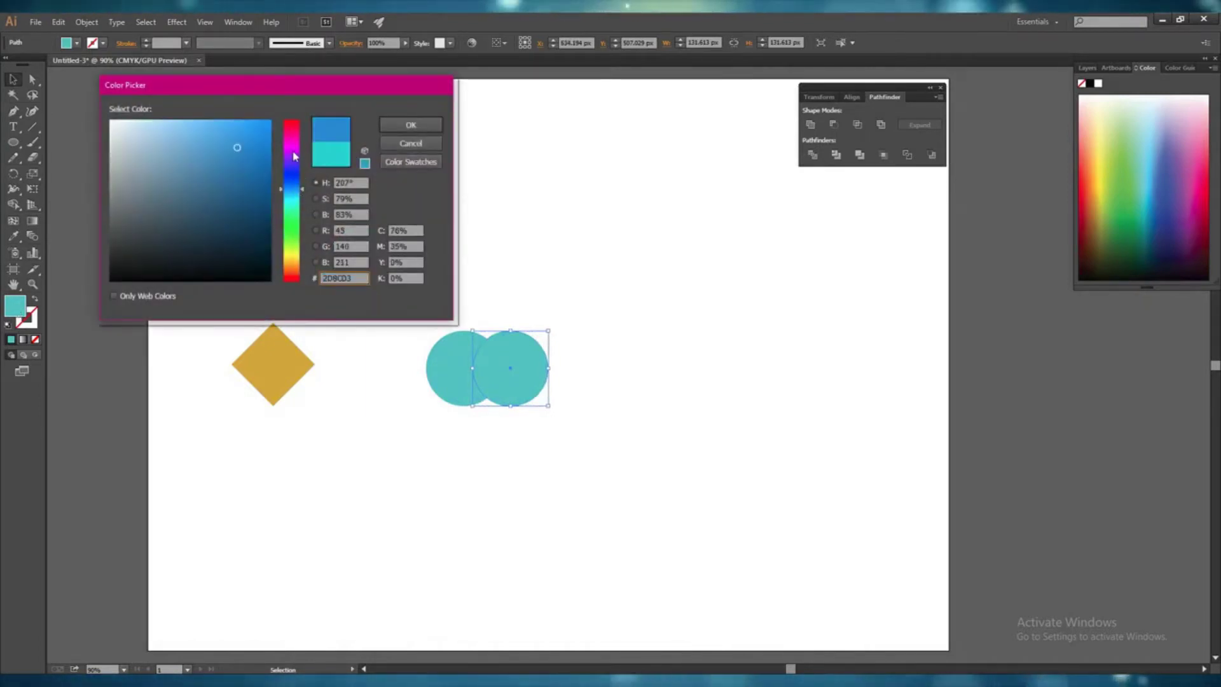
click(294, 156)
click(413, 125)
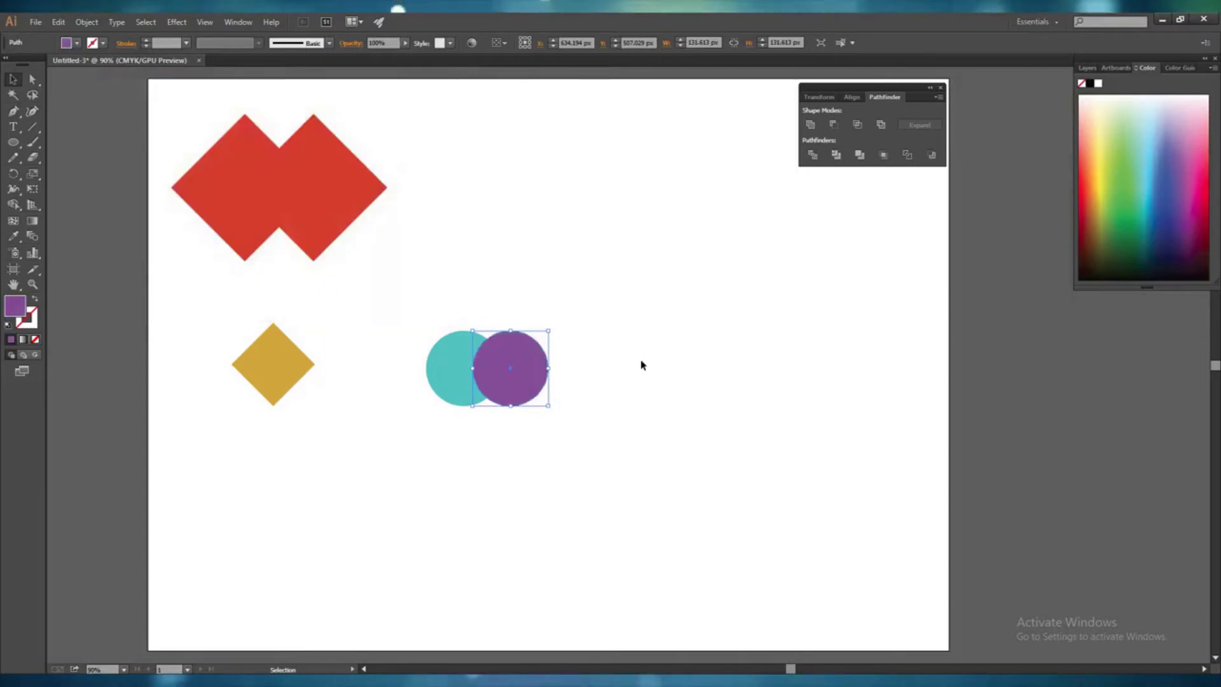
click(705, 386)
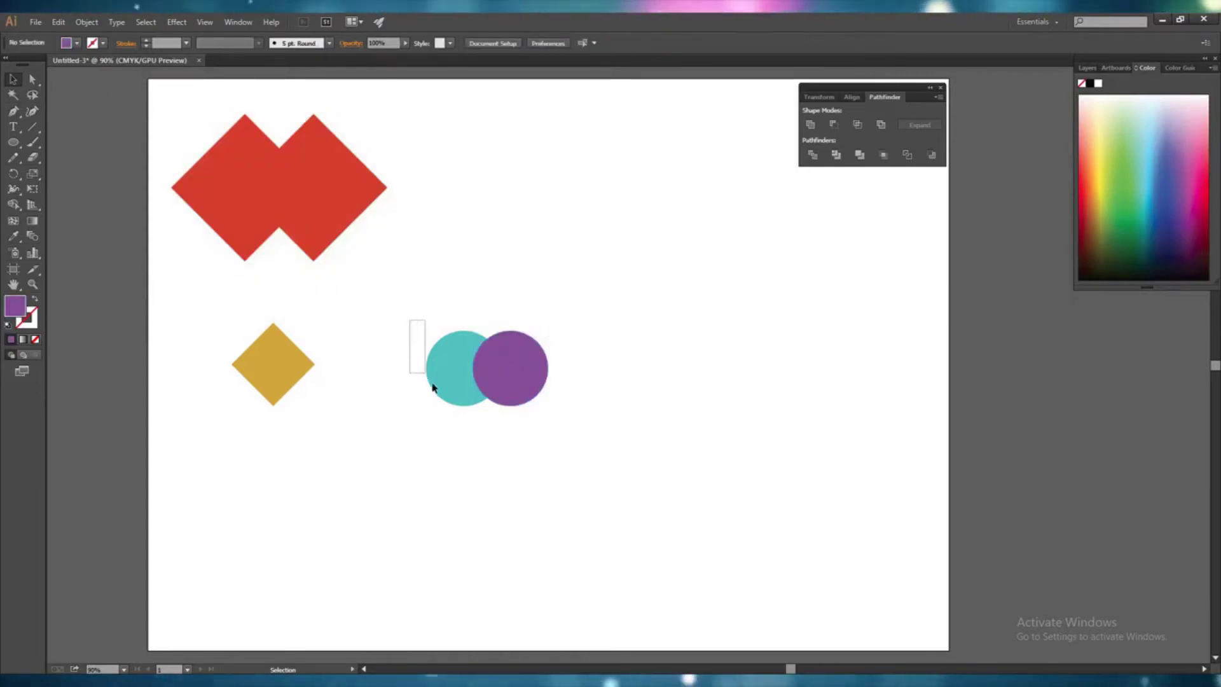
Cut out the overlap of the turquoise and purple circles with Pathfinder's Exclude mode and ungroup the result.
drag(433, 387, 564, 428)
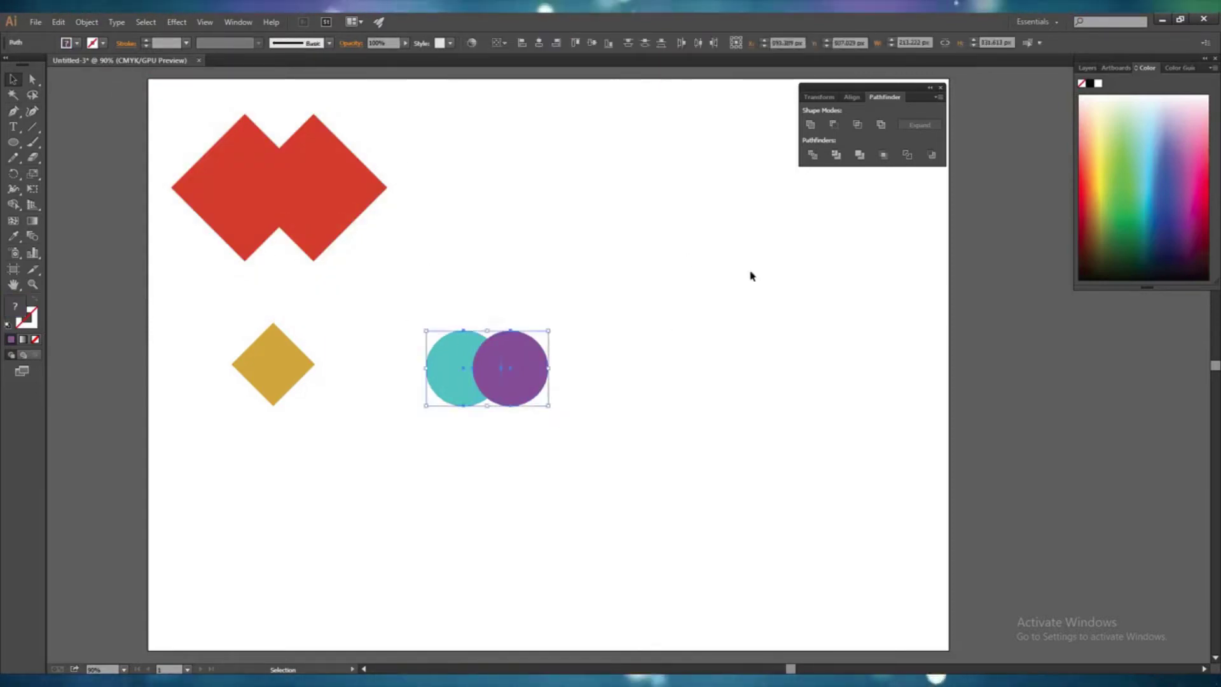
click(881, 125)
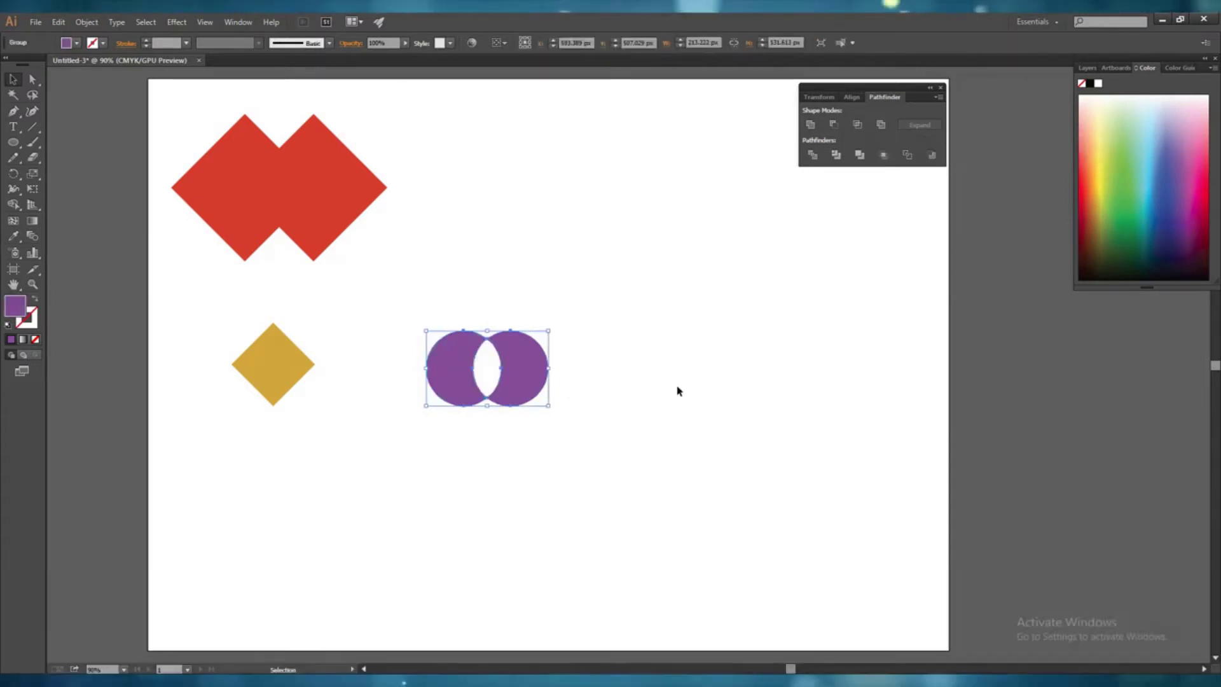
click(678, 387)
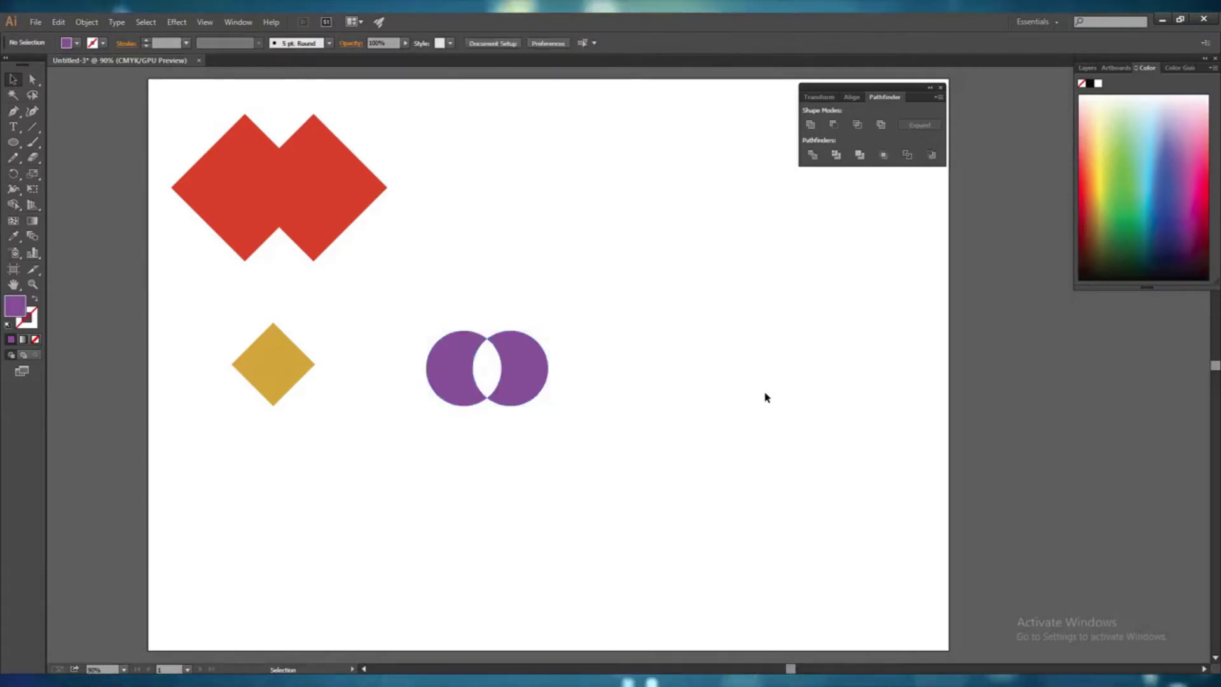
click(509, 386)
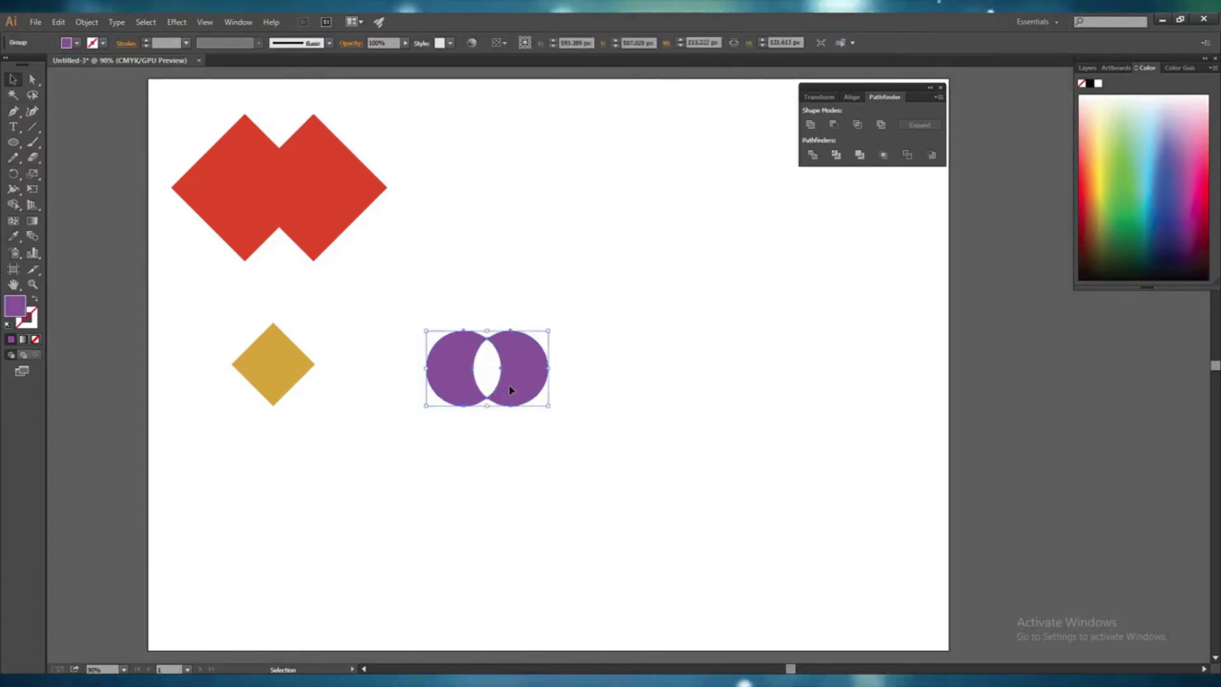
right_click(510, 386)
click(557, 460)
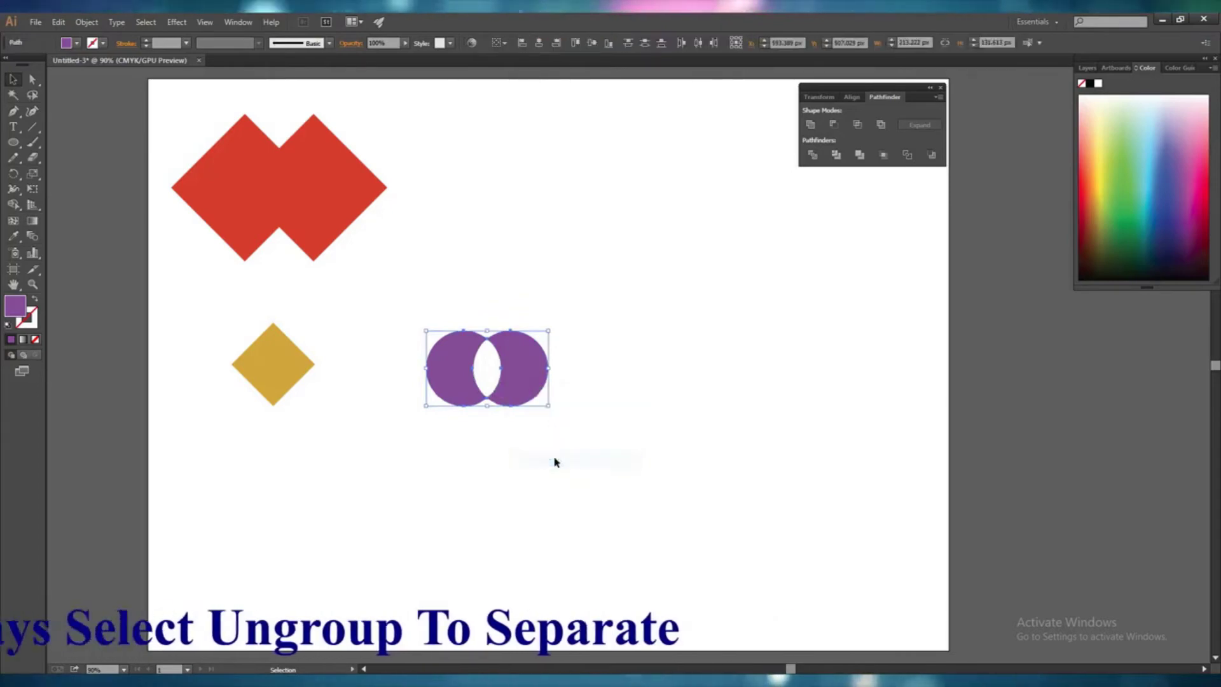
Nudge the right purple crescent to the right, away from the left one.
click(537, 425)
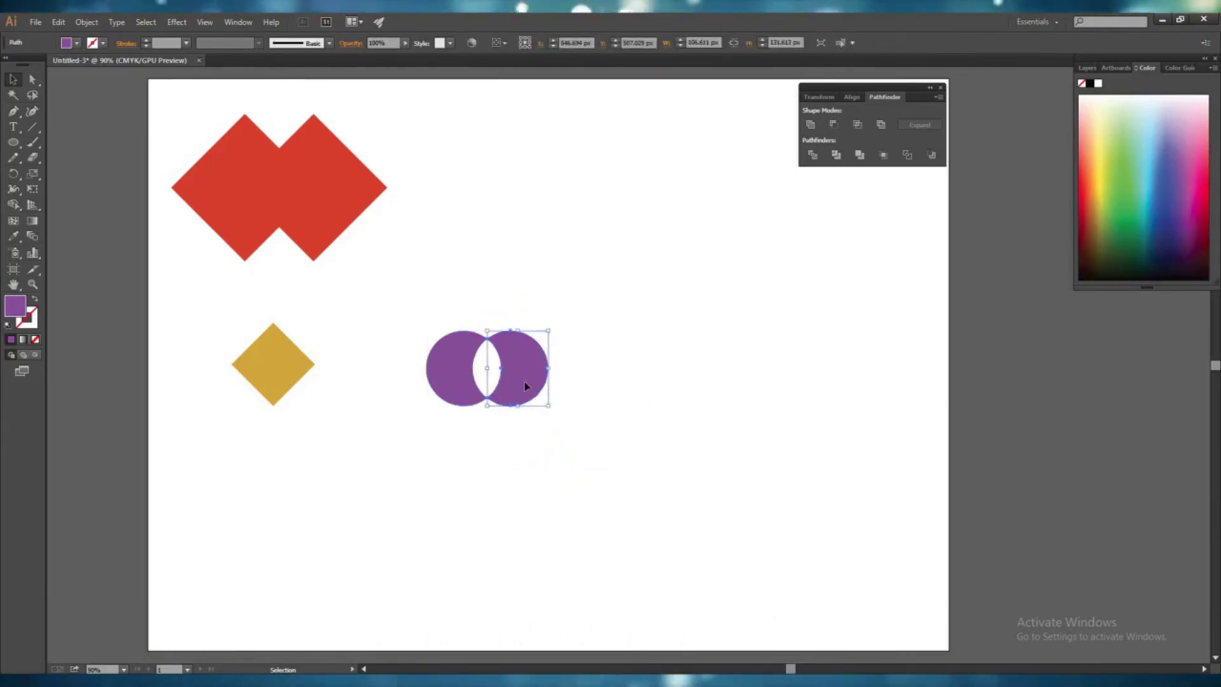
key(Right)
key(Right)
key(Right)
key(Right)
key(Right)
key(Right)
key(Right)
key(Right)
key(Right)
key(Right)
key(Right)
key(Right)
key(Right)
key(Right)
key(Right)
key(Right)
key(Right)
key(Right)
key(Right)
key(Right)
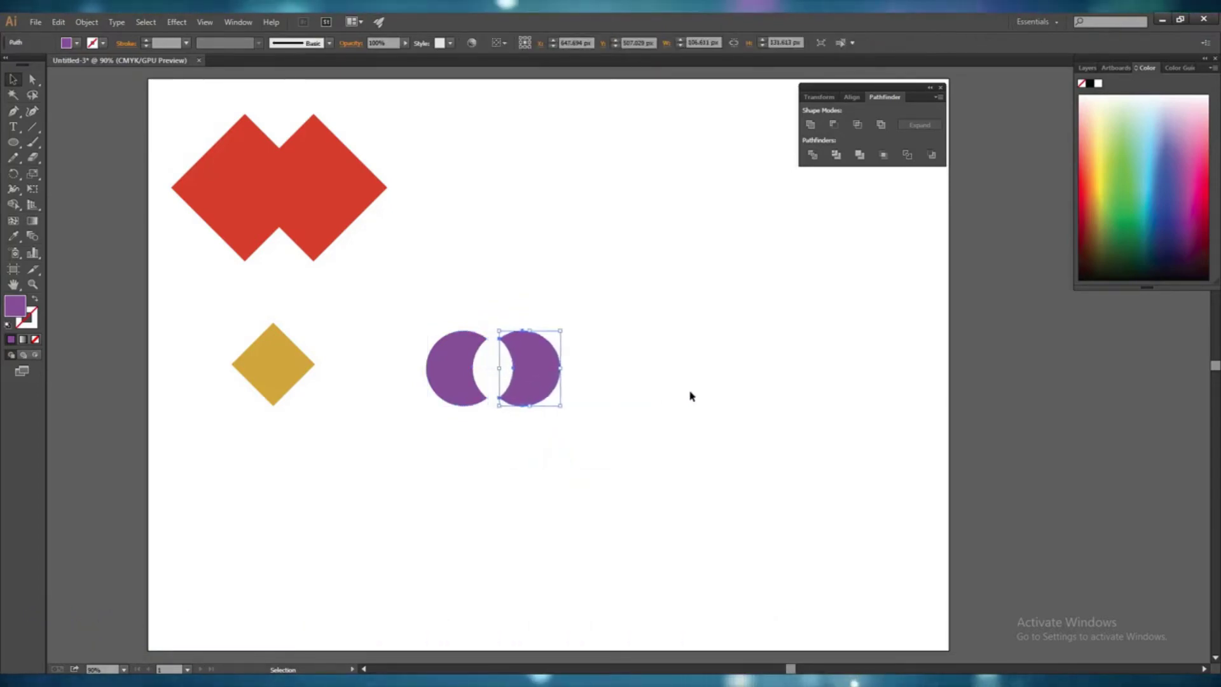
key(Right)
key(Right)
key(Right)
key(Right)
key(Right)
key(Right)
key(Right)
key(Right)
Nudge the left purple crescent to the left to widen the gap between the two crescents.
click(447, 399)
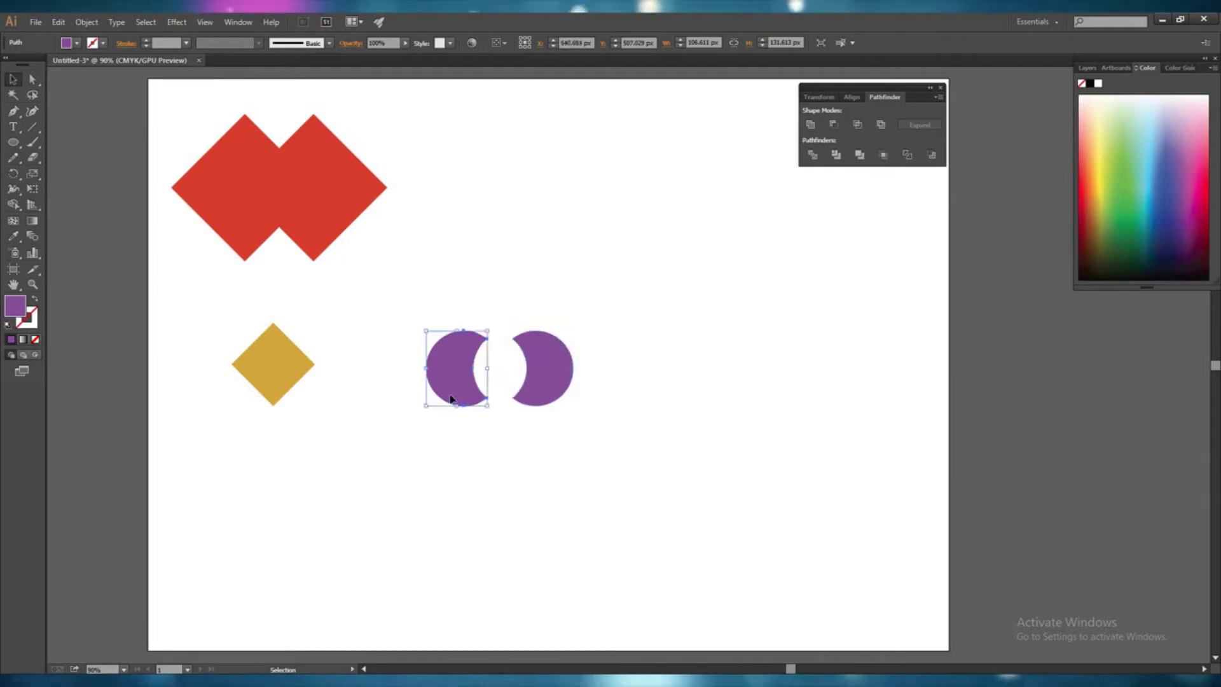
key(Right)
key(Right)
key(Right)
key(Right)
key(Right)
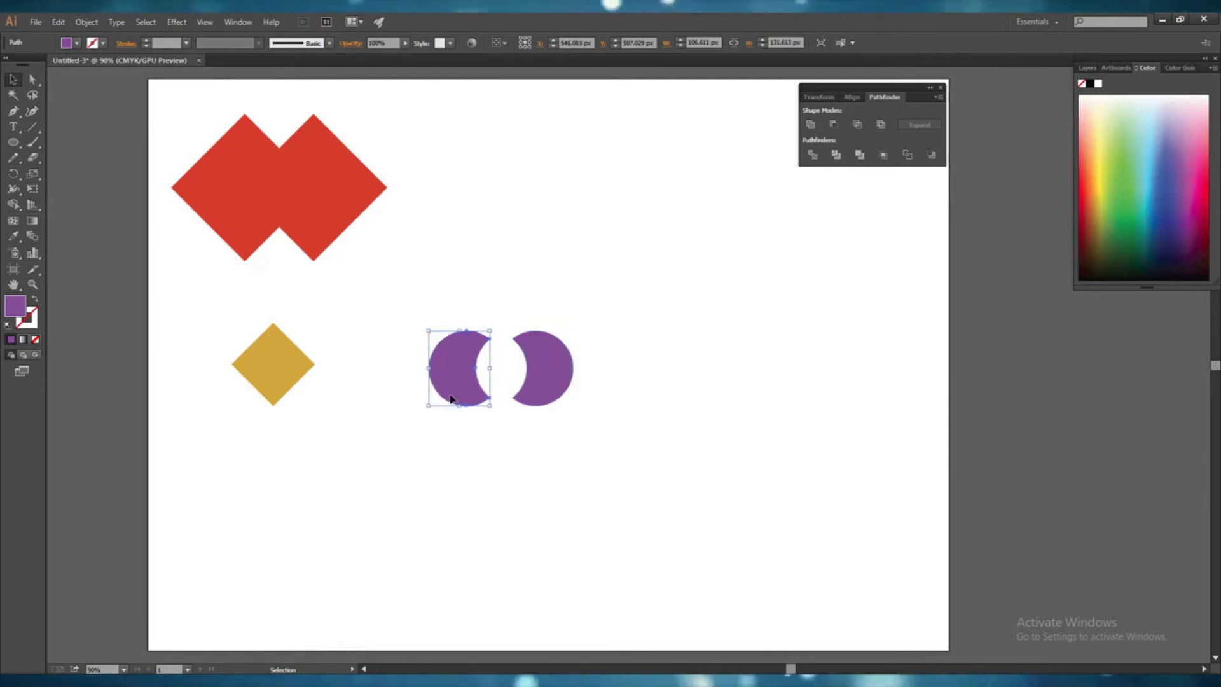
key(Left)
key(Left)
key(Left)
key(Left)
key(Left)
key(Left)
key(Left)
key(Left)
key(Left)
key(Left)
key(Left)
key(Left)
key(Left)
key(Left)
key(Left)
key(Left)
key(Left)
key(Left)
key(Left)
key(Left)
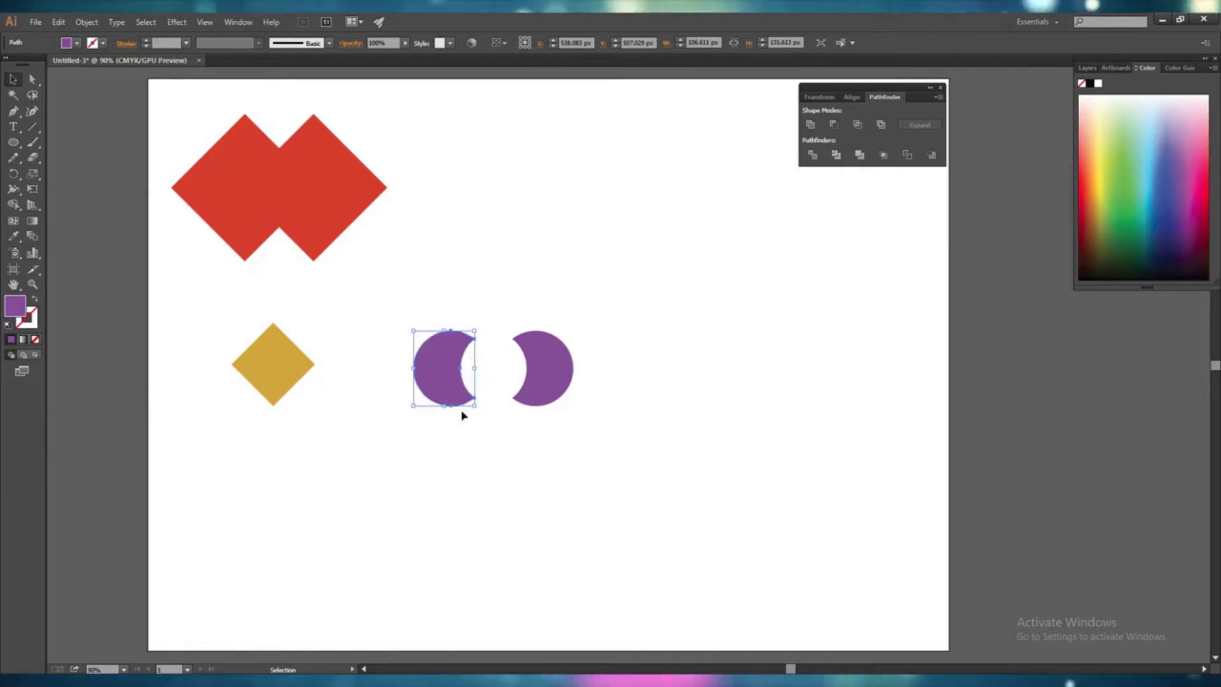
click(513, 436)
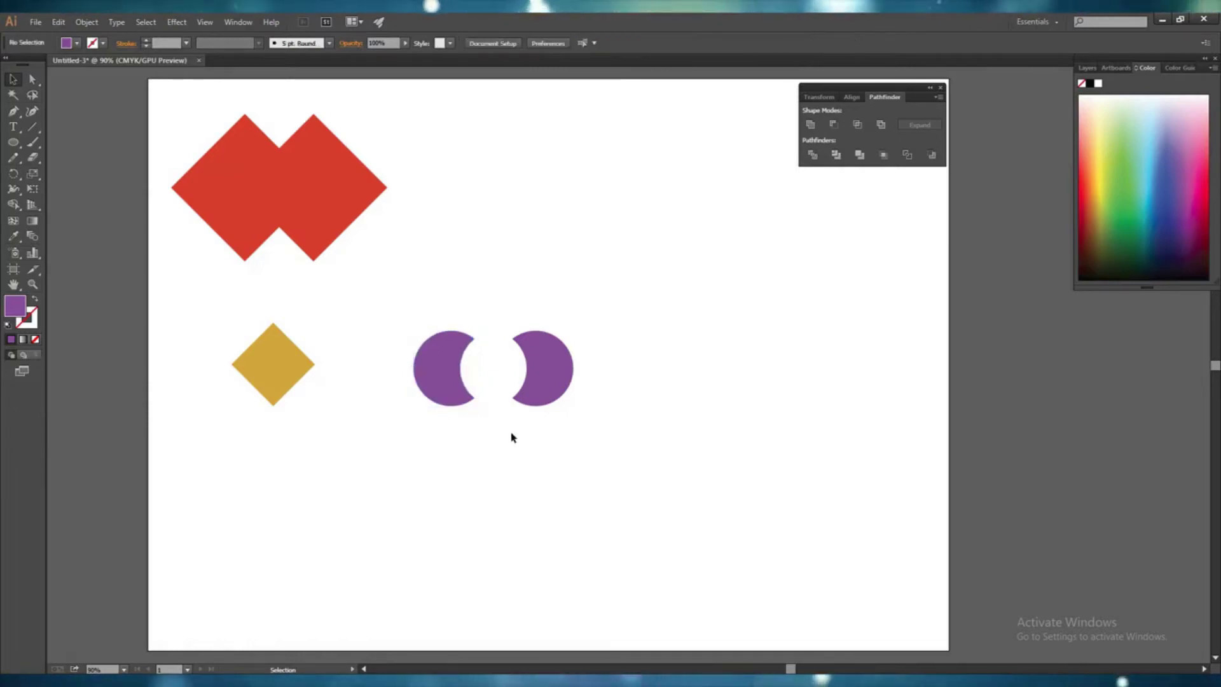
Scale the gold diamond down to about 104 px wide and centre it in the gap between the two purple crescents.
click(257, 373)
drag(231, 324, 498, 381)
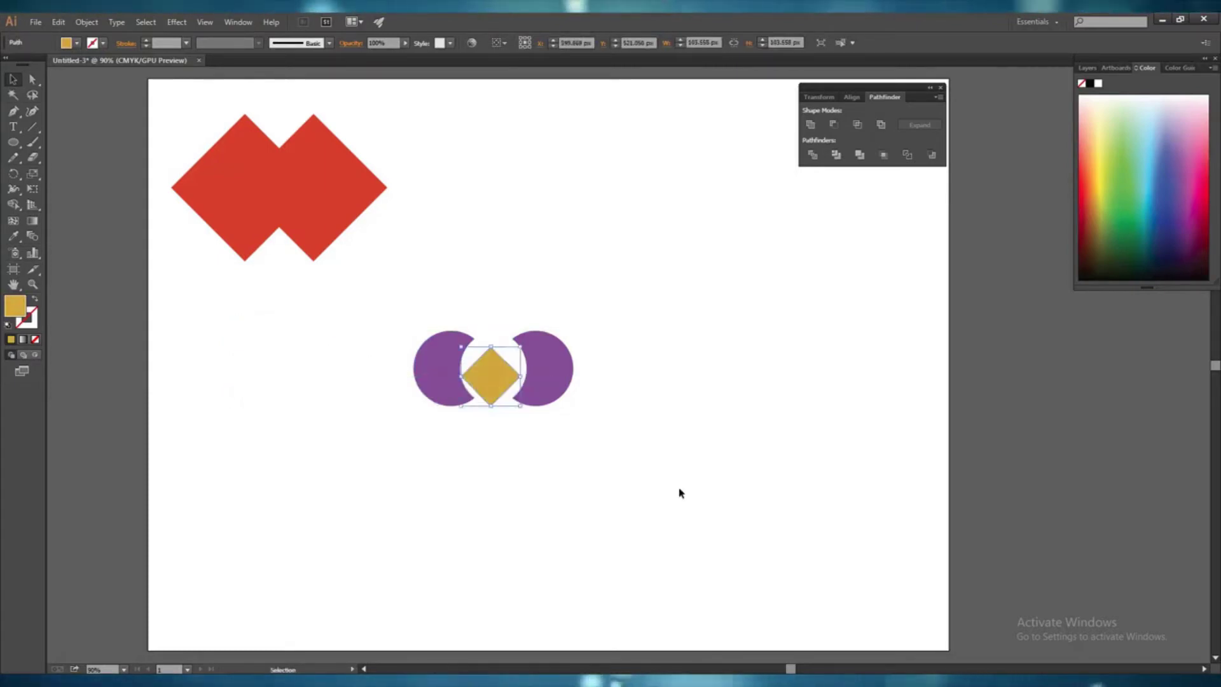
key(Up)
key(Up)
key(Up)
key(Up)
key(Up)
key(Up)
key(Up)
key(Up)
key(Up)
key(Up)
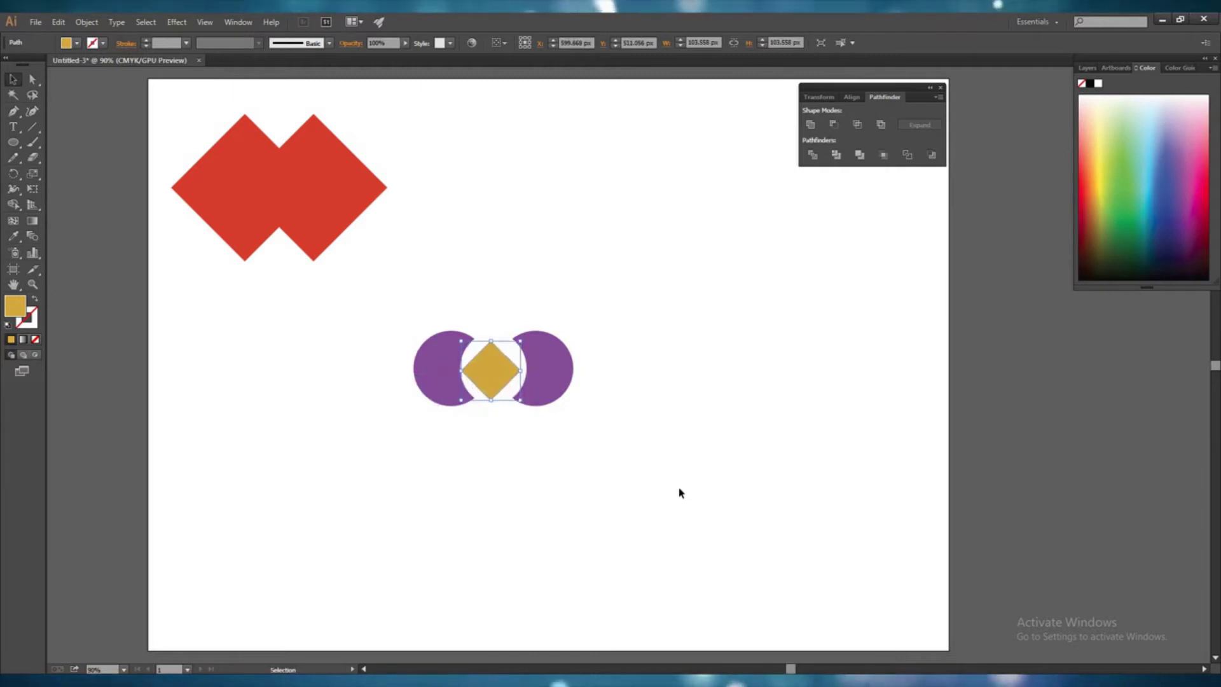
Nudge the gold diamond slightly right and up to centre it between the two purple crescents.
key(Right)
key(Right)
key(Right)
click(631, 485)
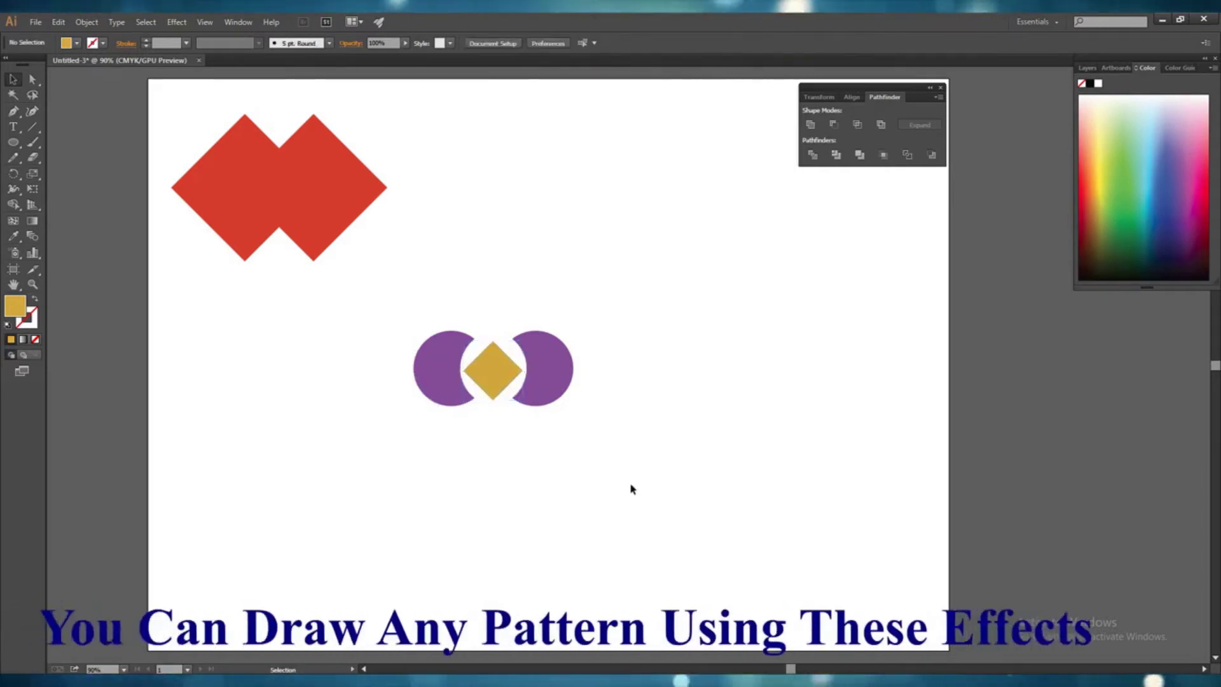
click(501, 380)
key(Up)
key(Up)
key(Up)
key(Up)
key(Up)
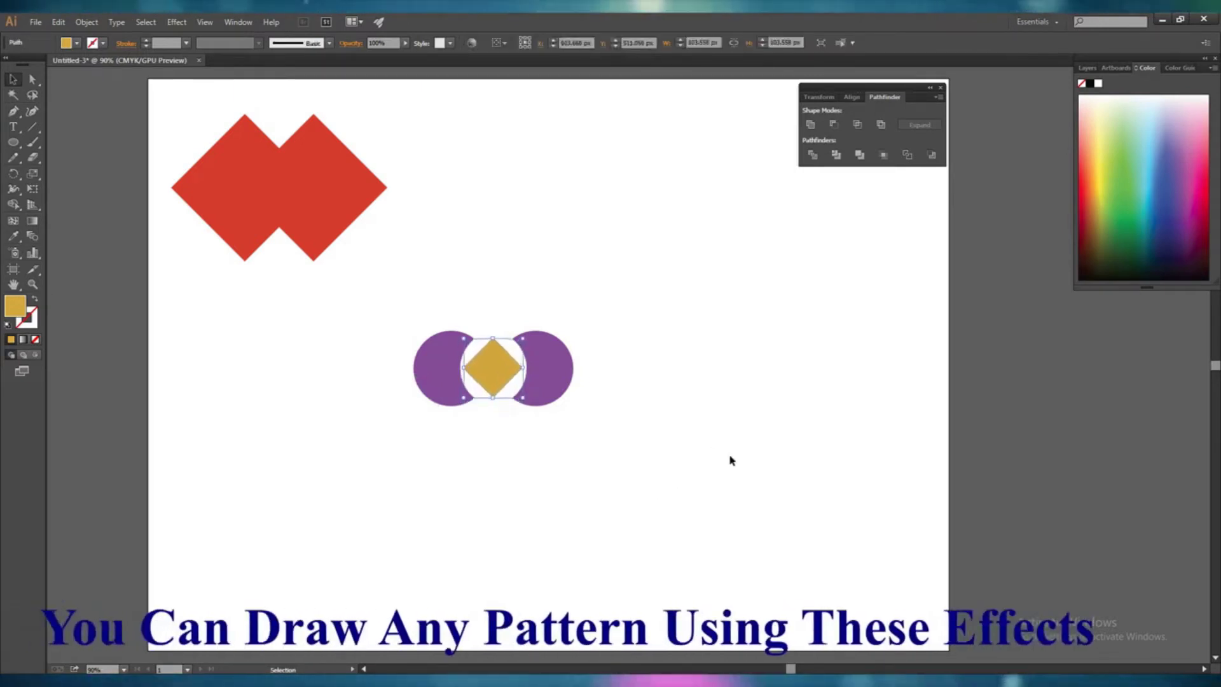
click(692, 460)
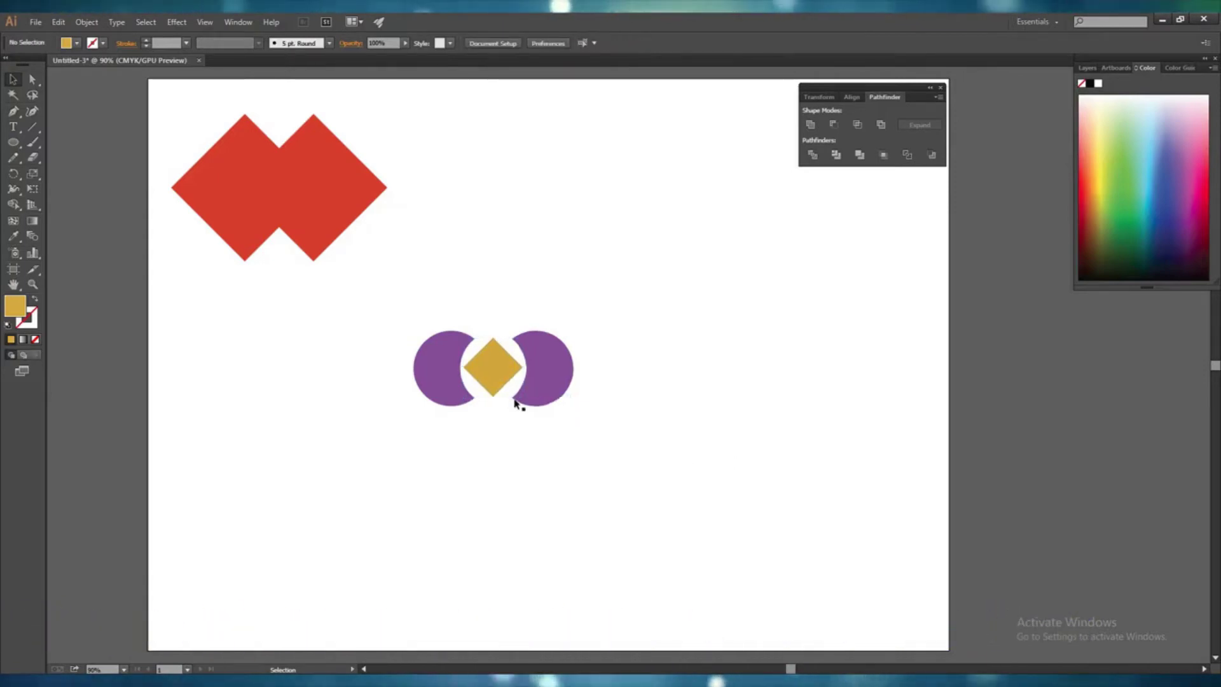
Nudge both purple crescents inward towards the gold diamond and move the whole motif up beside the red shape.
click(437, 395)
key(Right)
key(Right)
key(Right)
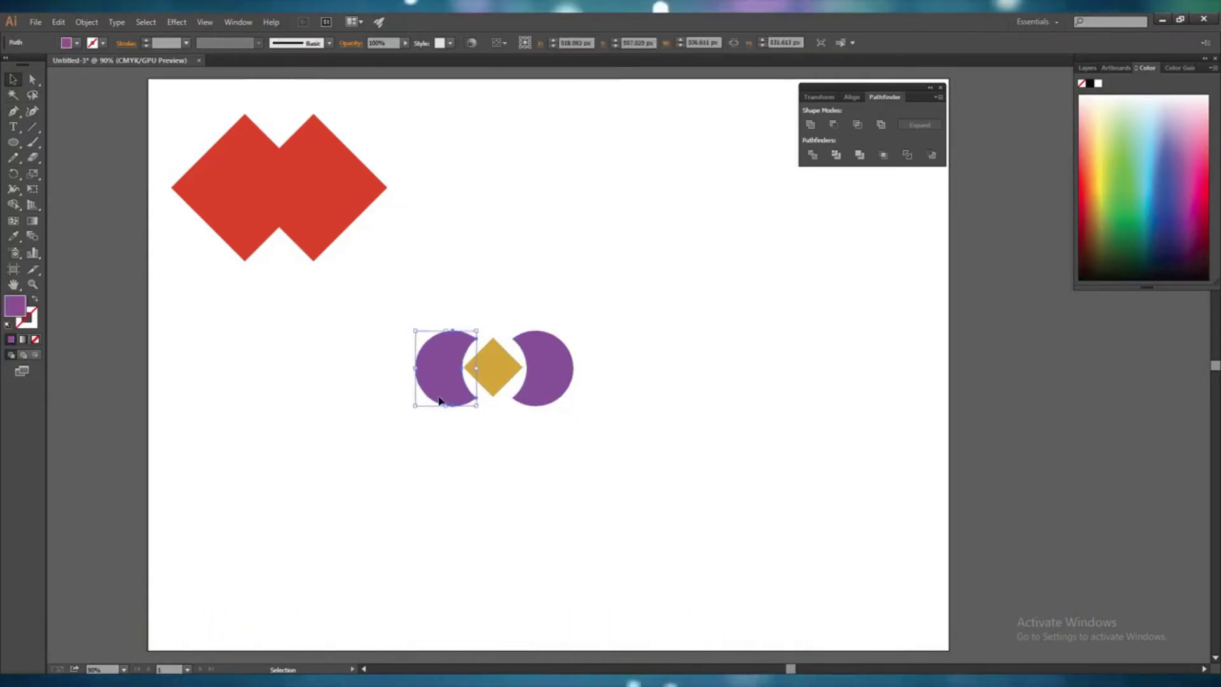
click(570, 385)
key(Left)
key(Left)
key(Left)
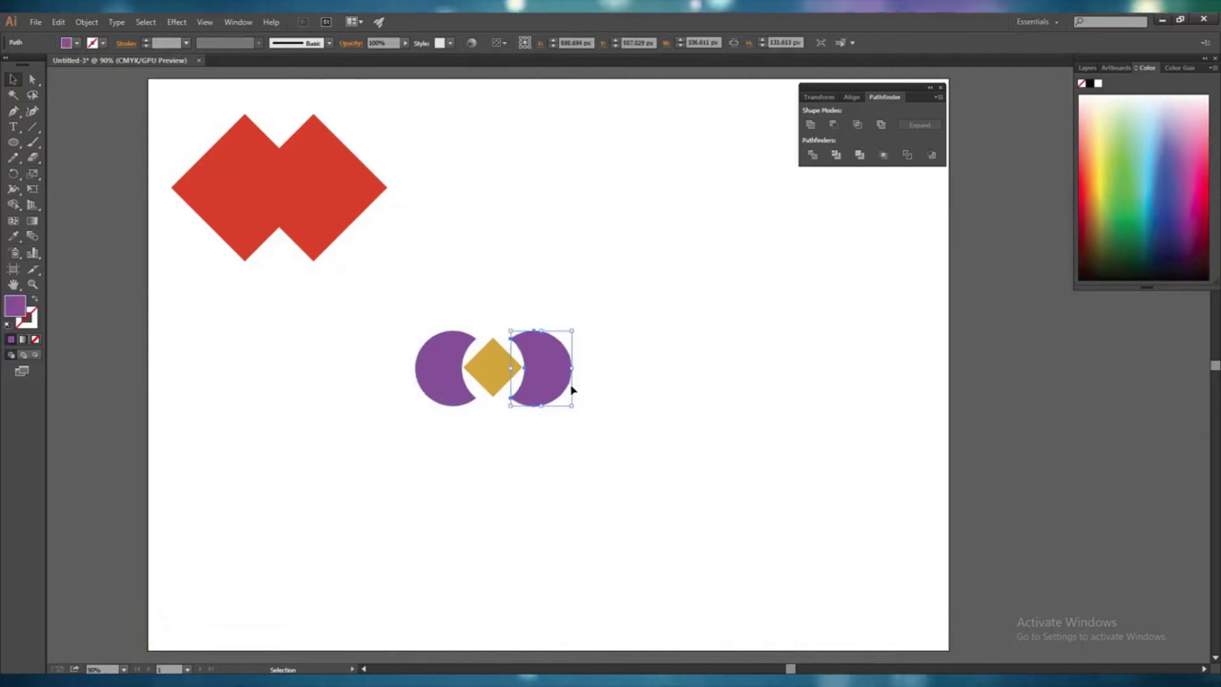
click(585, 415)
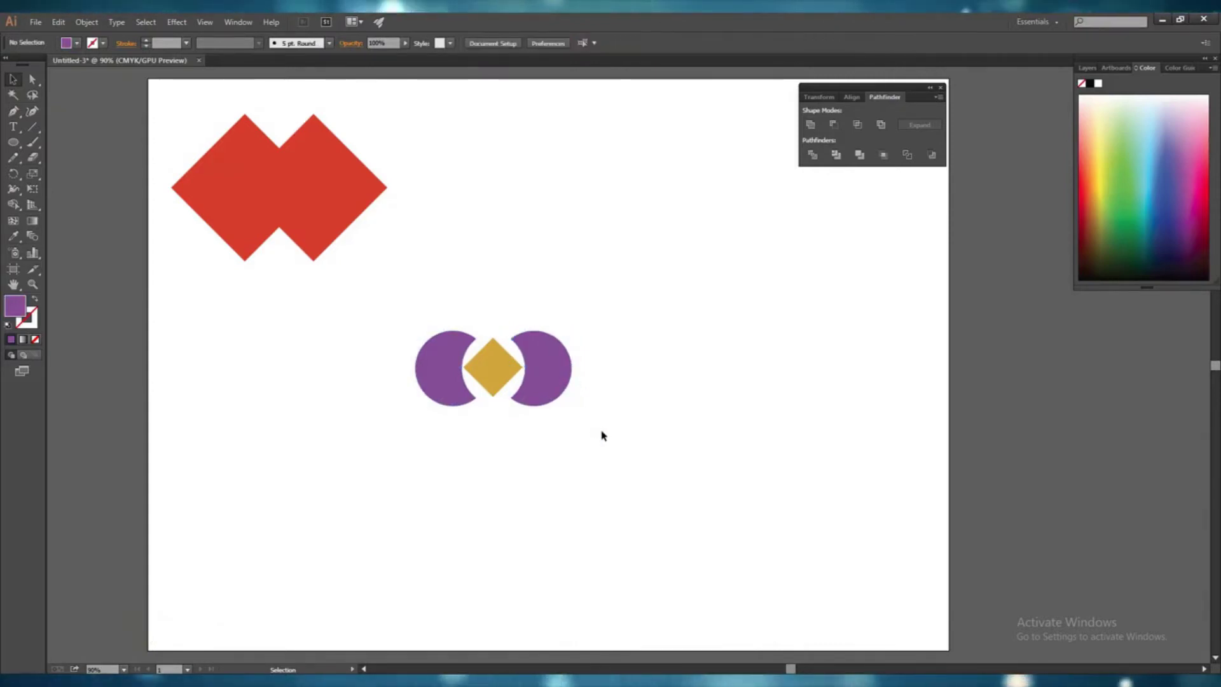
drag(389, 323, 553, 196)
click(711, 376)
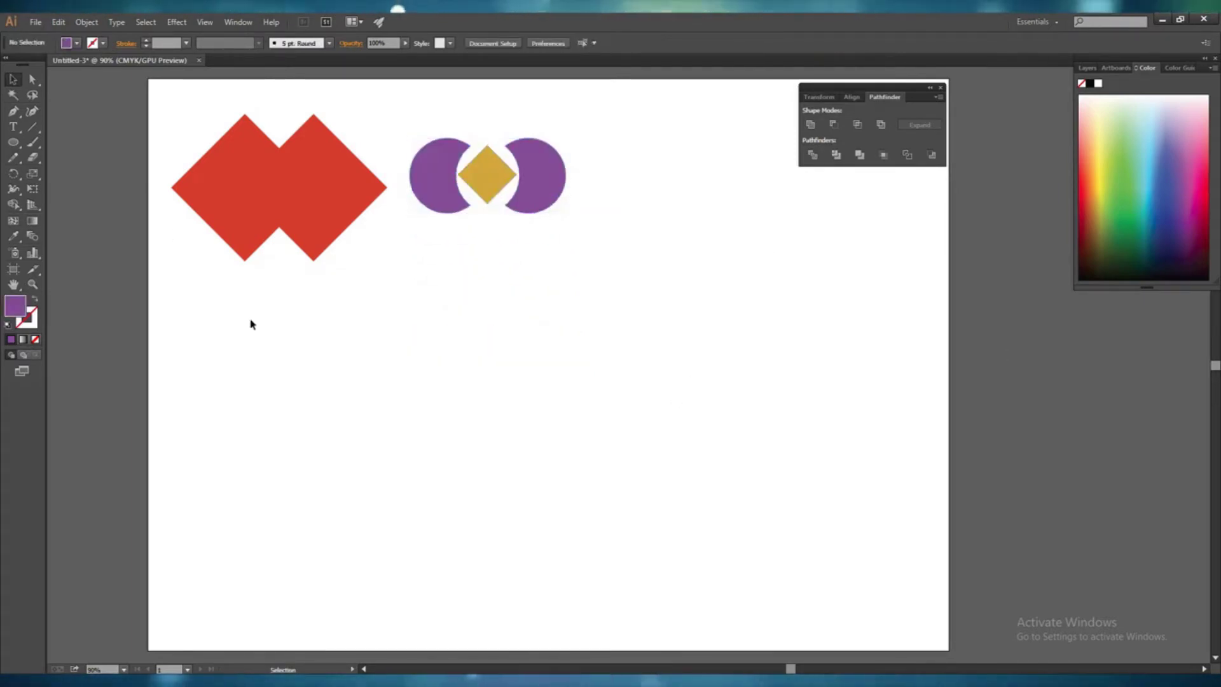
Draw a circle about 160 px wide with the Ellipse tool in the empty area below the red shape.
click(13, 145)
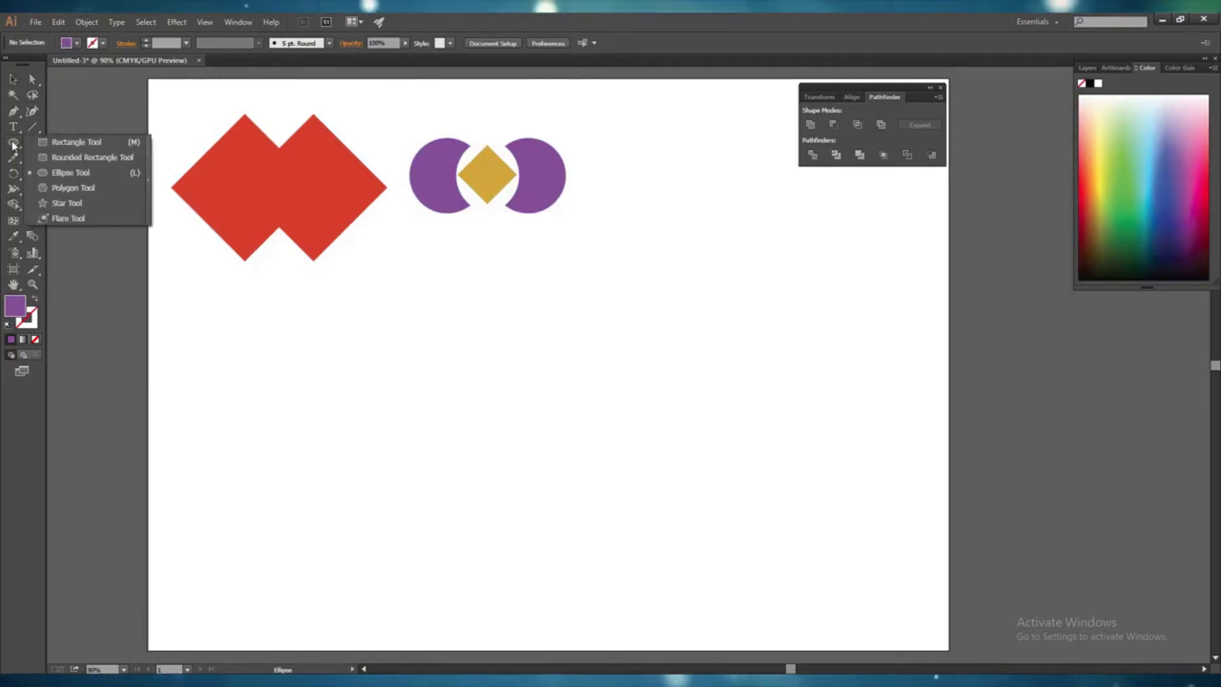
click(69, 174)
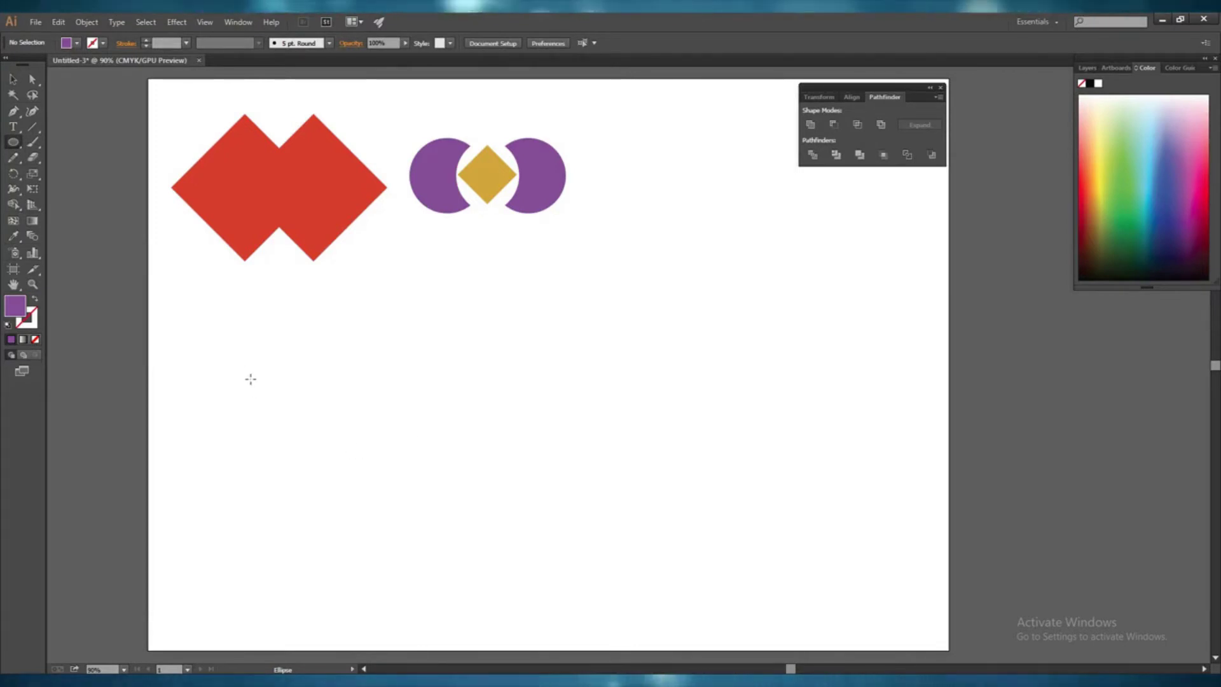
drag(252, 371, 344, 456)
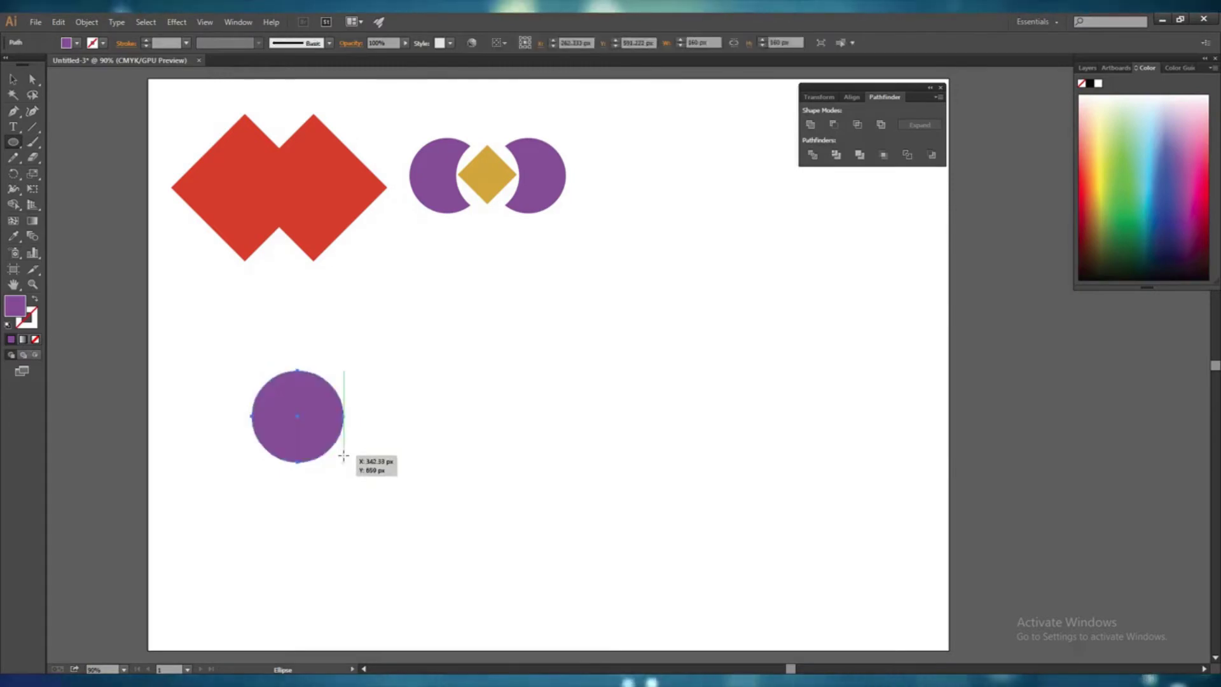
click(15, 81)
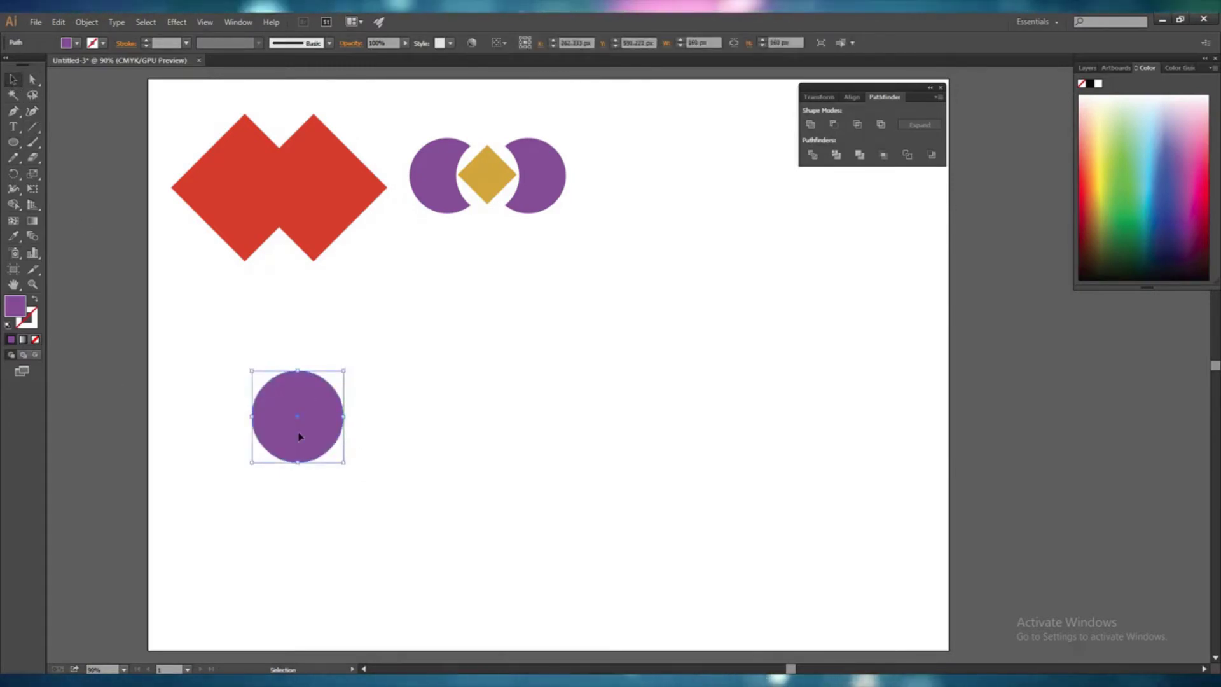
Fill the new circle with dark green, colour code 2E7704.
double_click(23, 311)
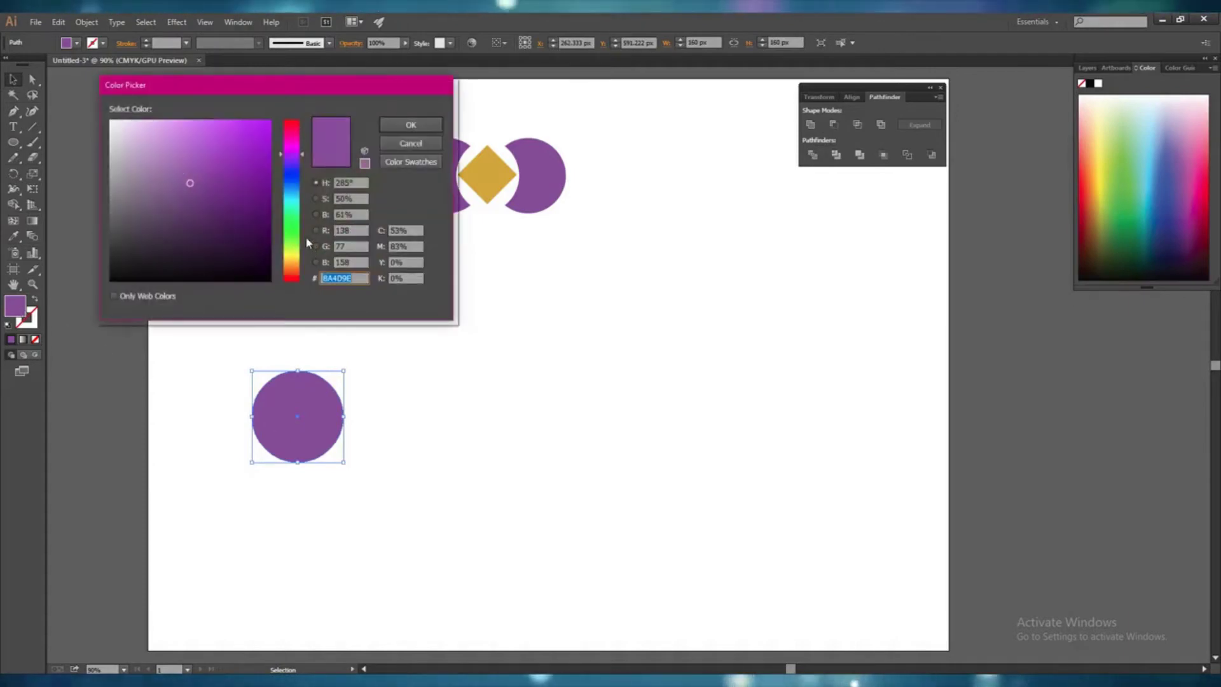
text(2E7704)
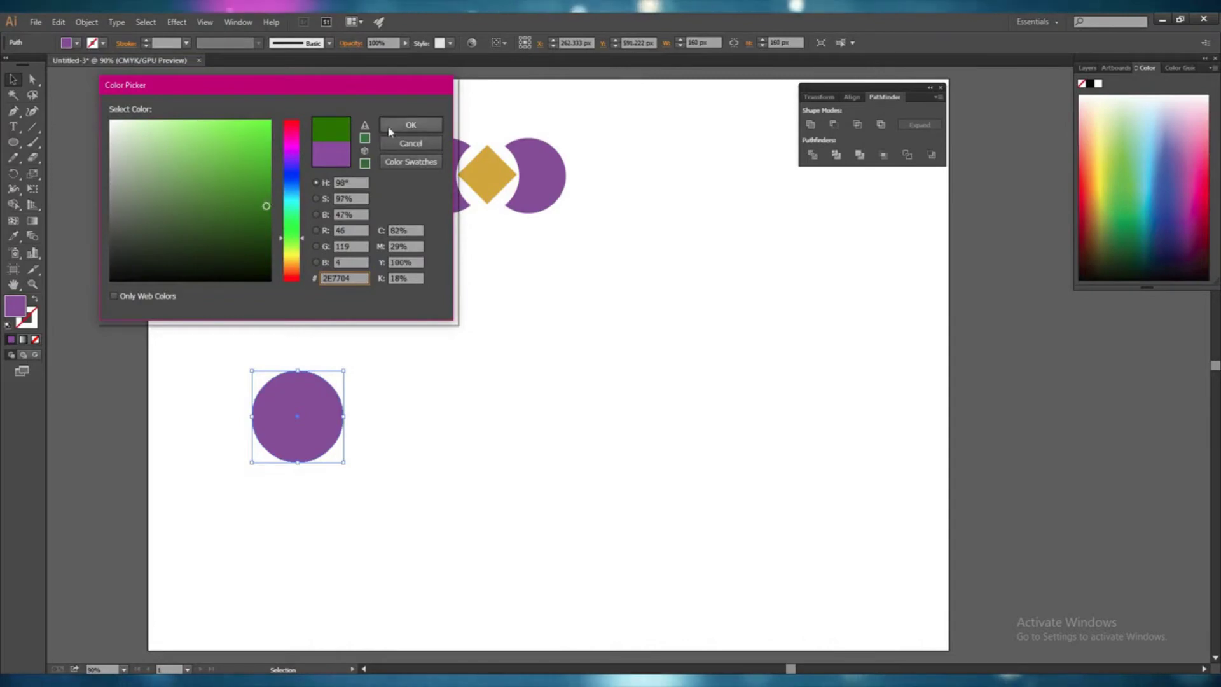
click(391, 130)
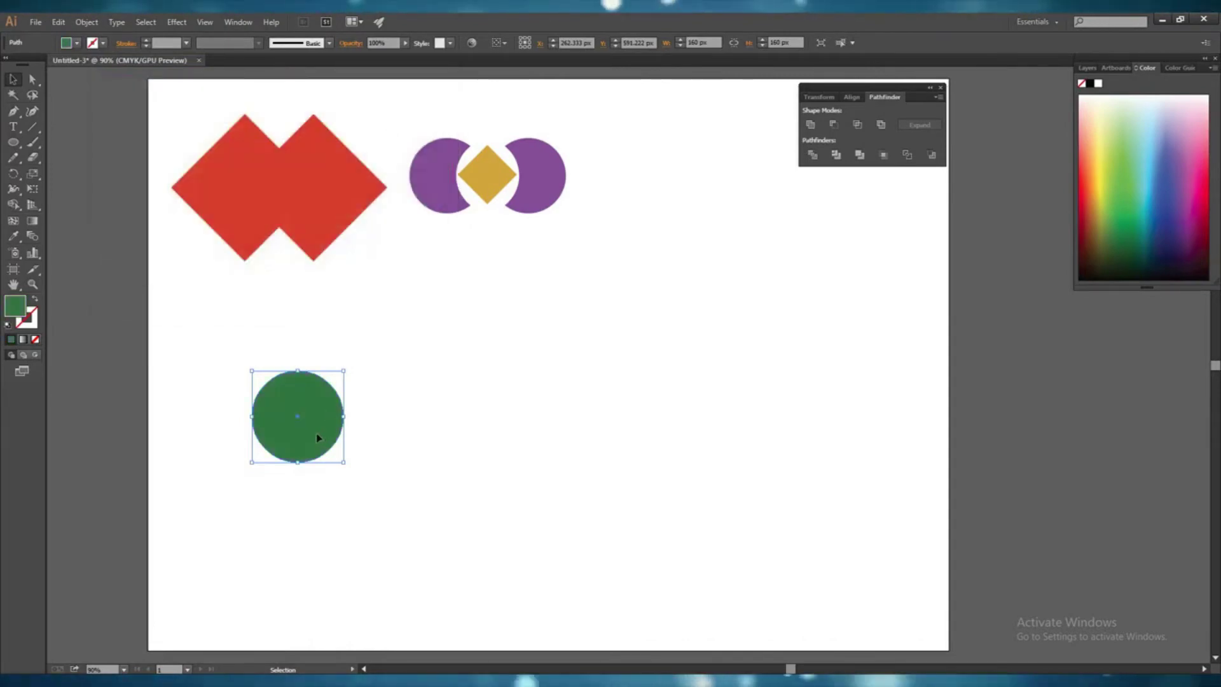
Duplicate the dark green circle to the right so the two overlap by half, and fill the copy with light green 0BF494.
drag(323, 435, 365, 437)
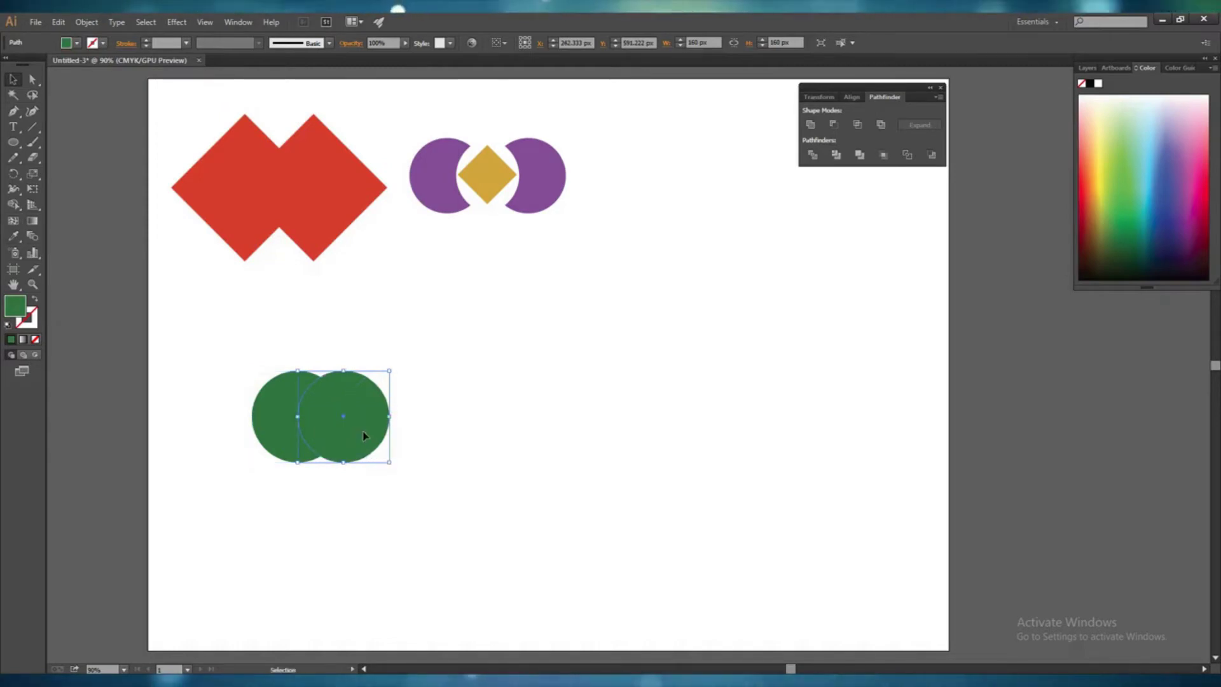
double_click(15, 306)
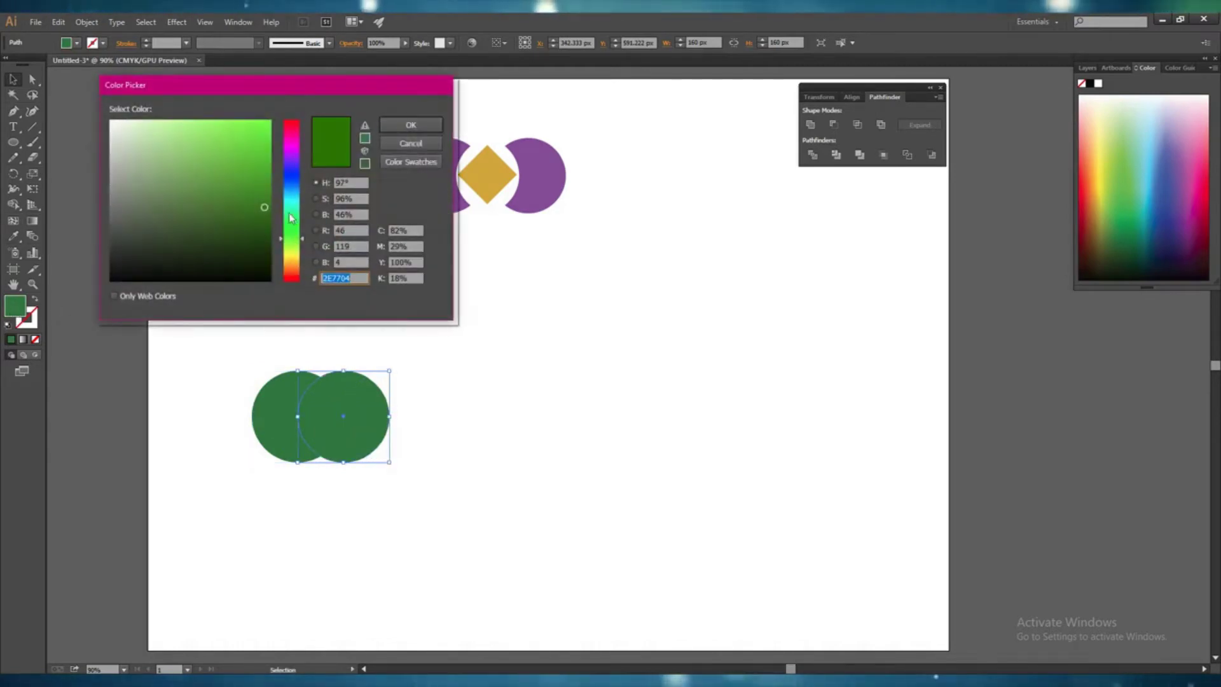
click(289, 217)
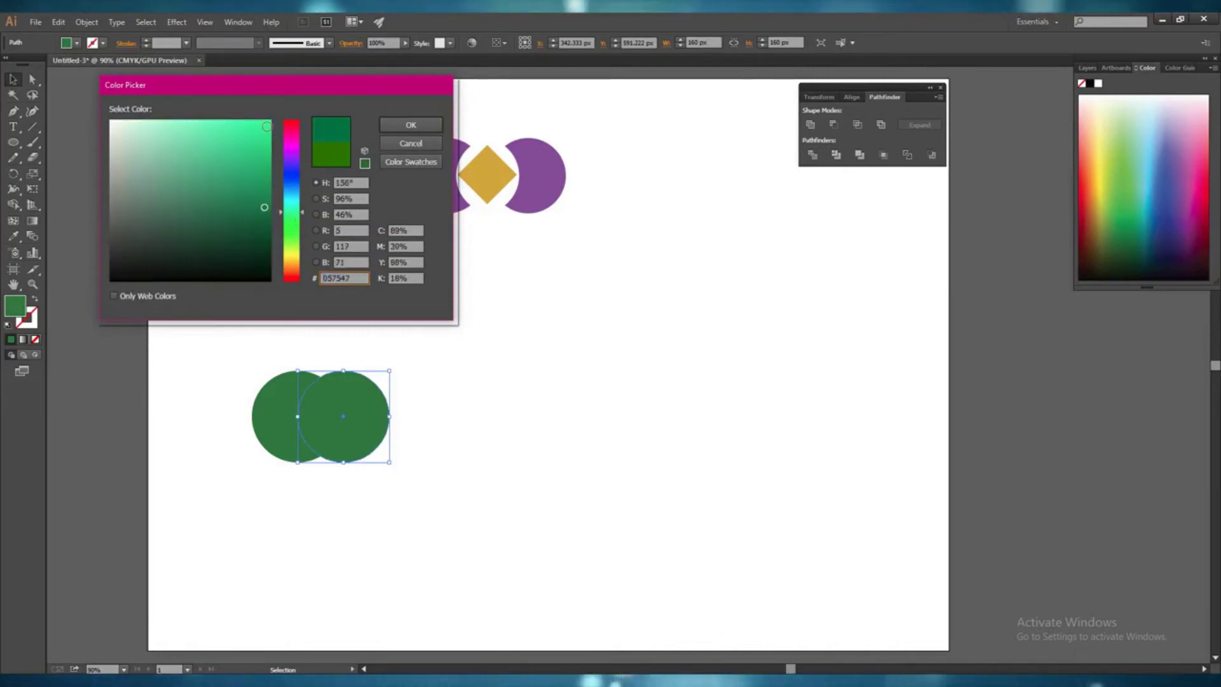
click(266, 126)
click(407, 125)
click(462, 441)
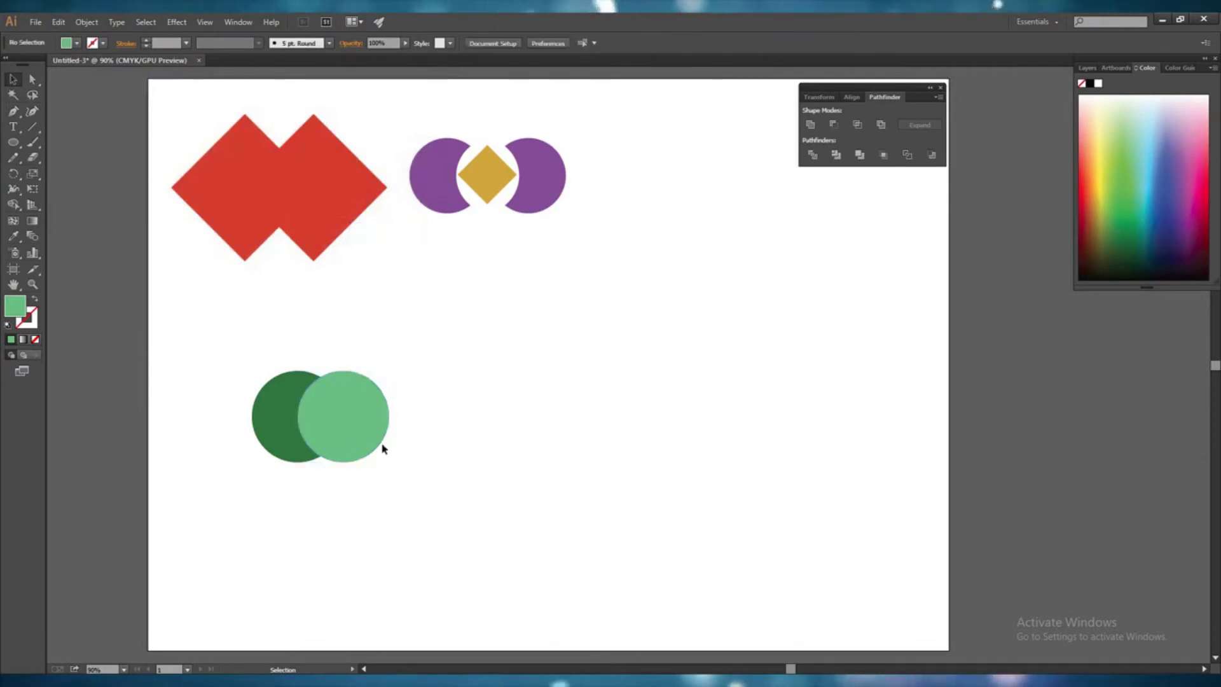
Duplicate the light green circle below so it overlaps both green circles, and fill the copy with light purple.
click(346, 437)
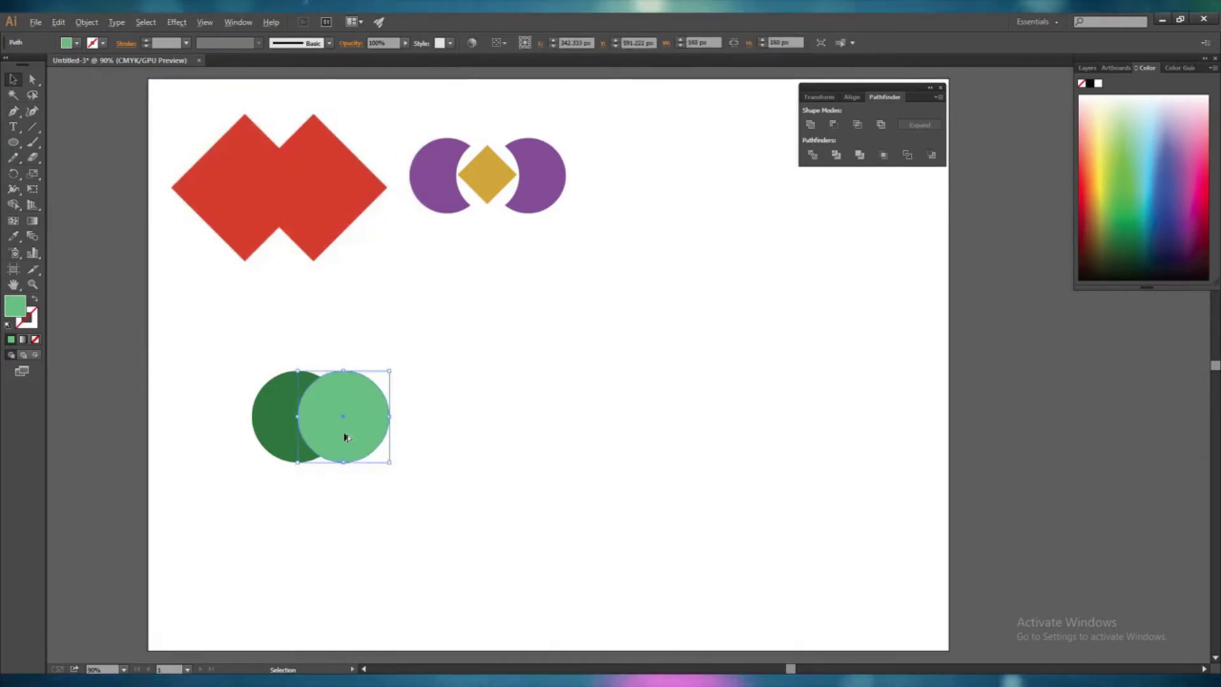
drag(346, 438, 321, 498)
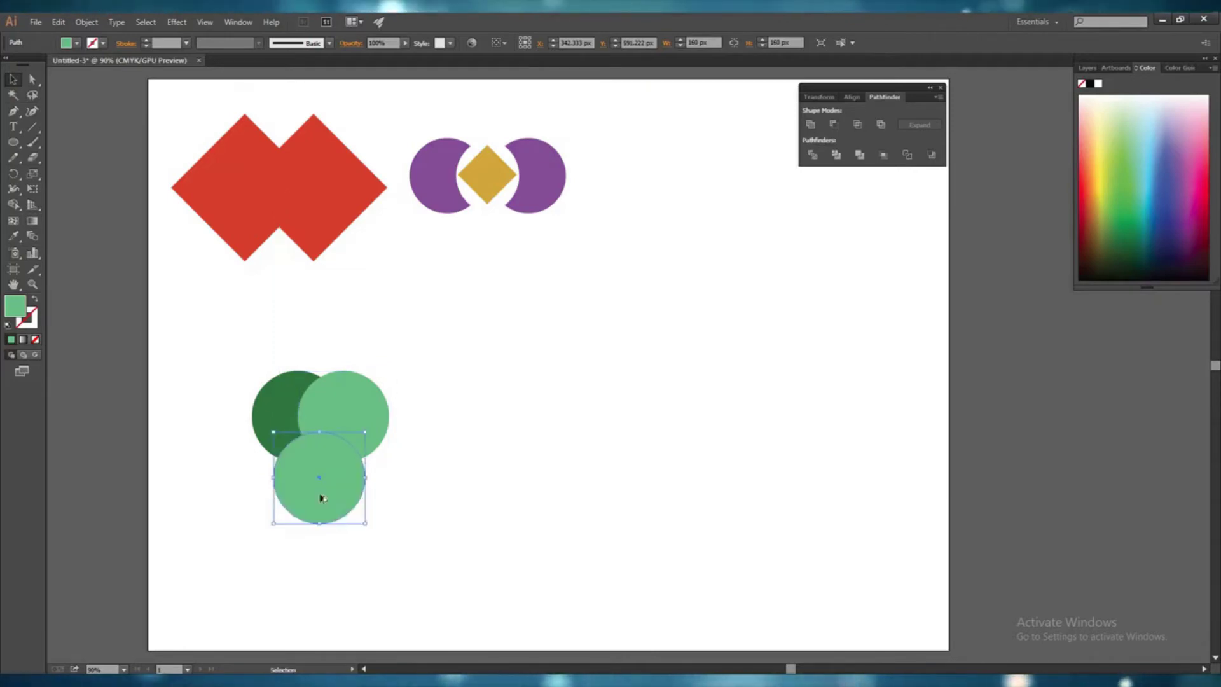
double_click(19, 311)
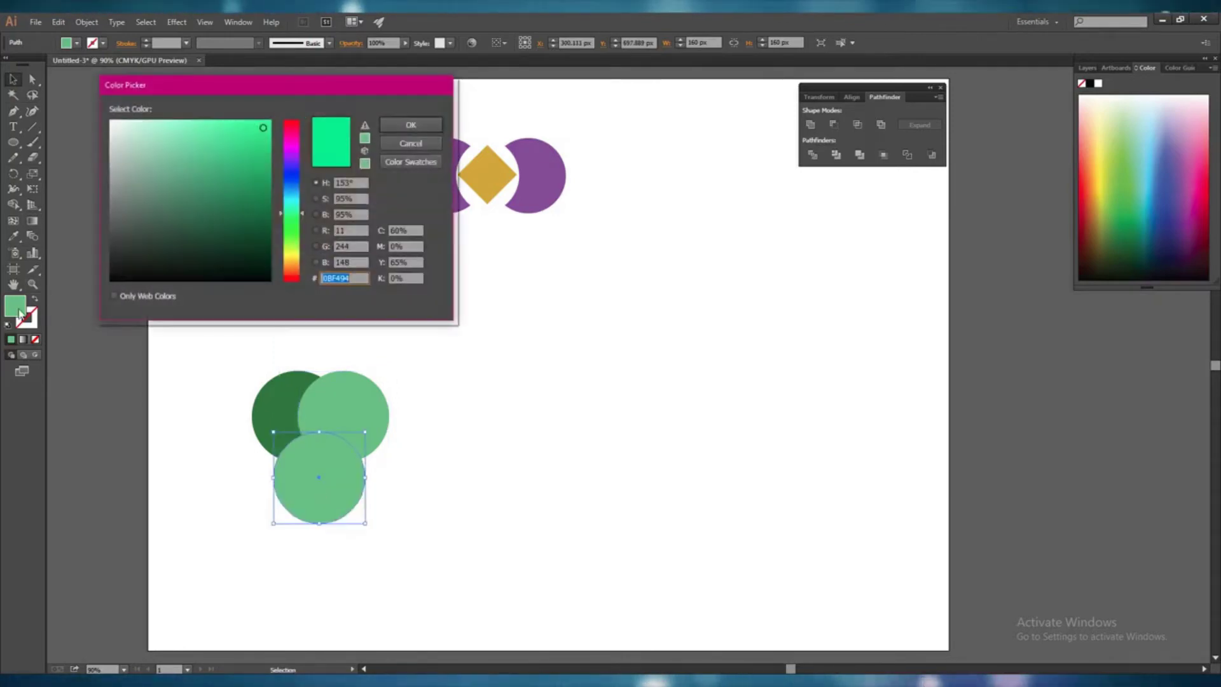
click(294, 157)
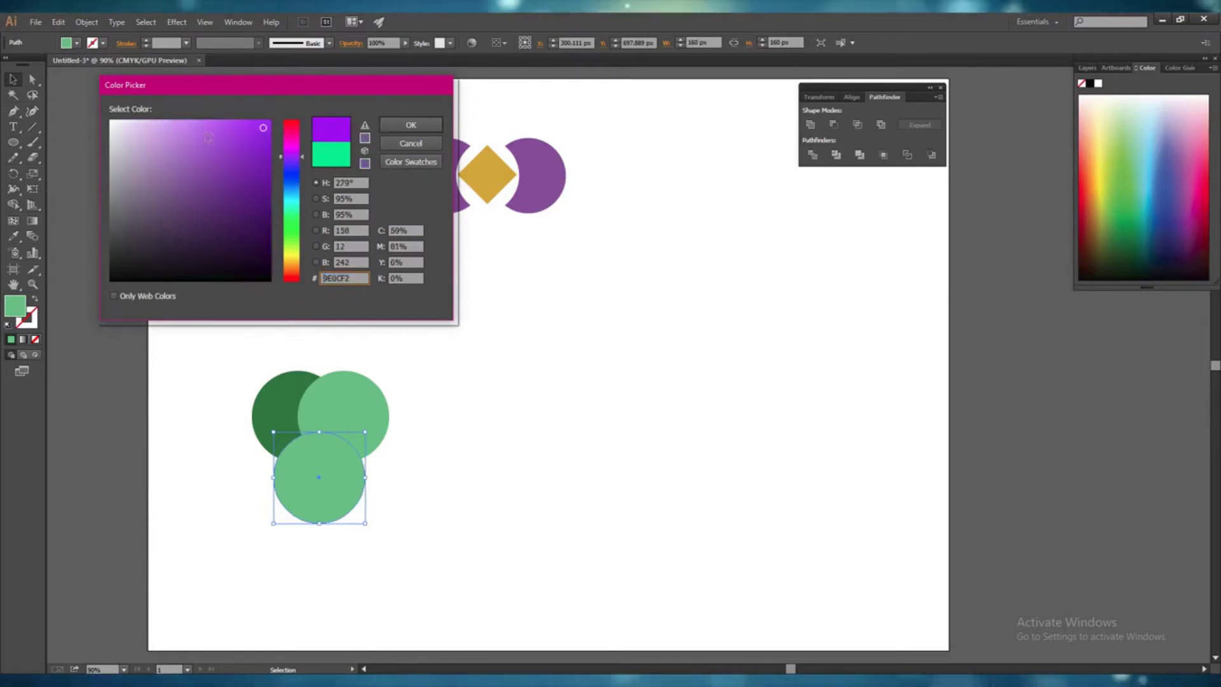
click(208, 127)
click(411, 124)
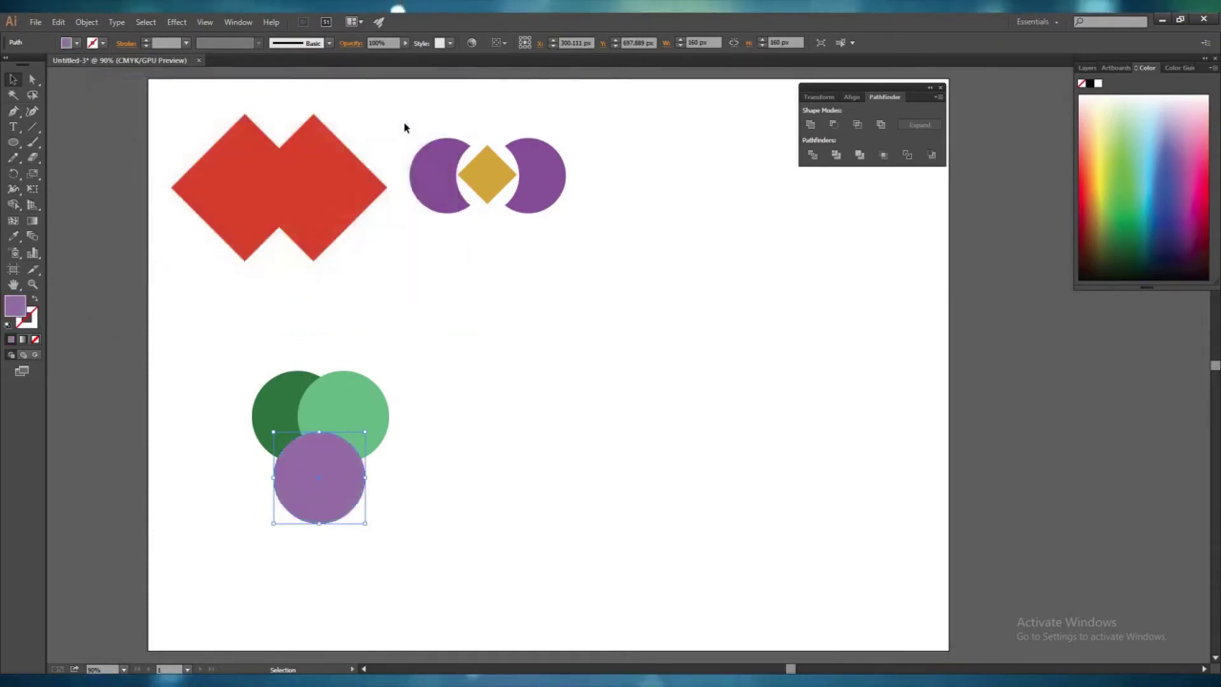
click(455, 458)
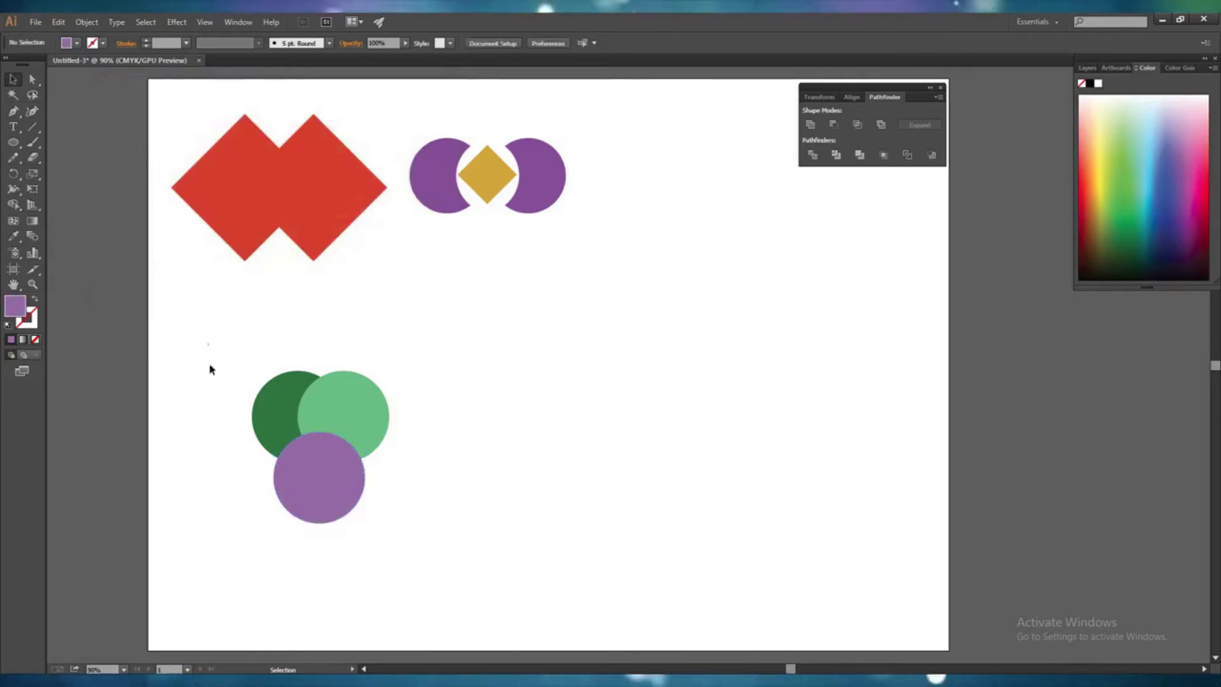
Split the three overlapping circles with Pathfinder's Divide and ungroup the resulting pieces.
drag(208, 344, 439, 564)
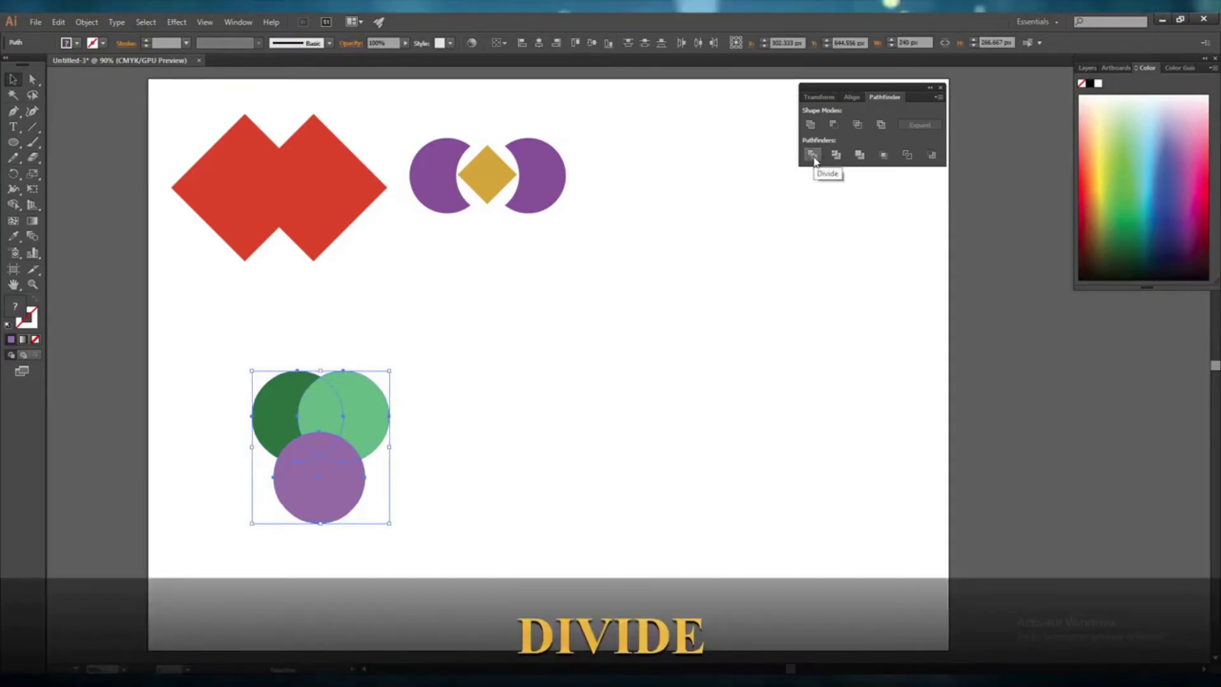
click(813, 155)
right_click(340, 483)
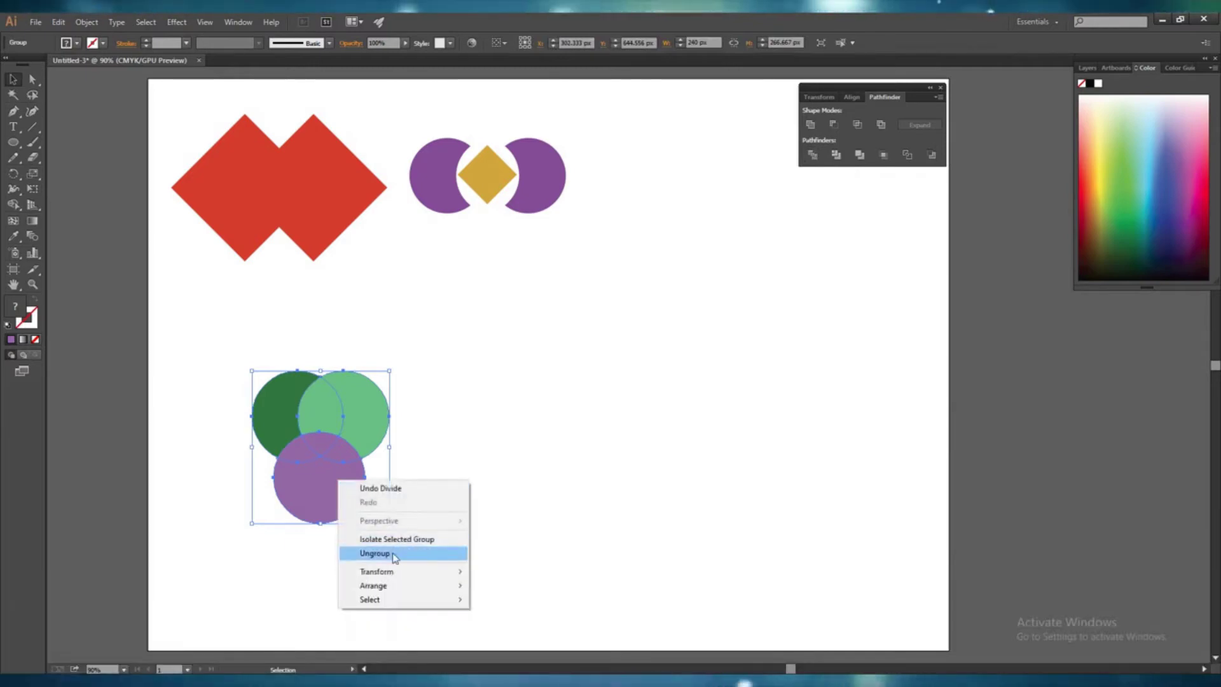
click(395, 554)
click(559, 495)
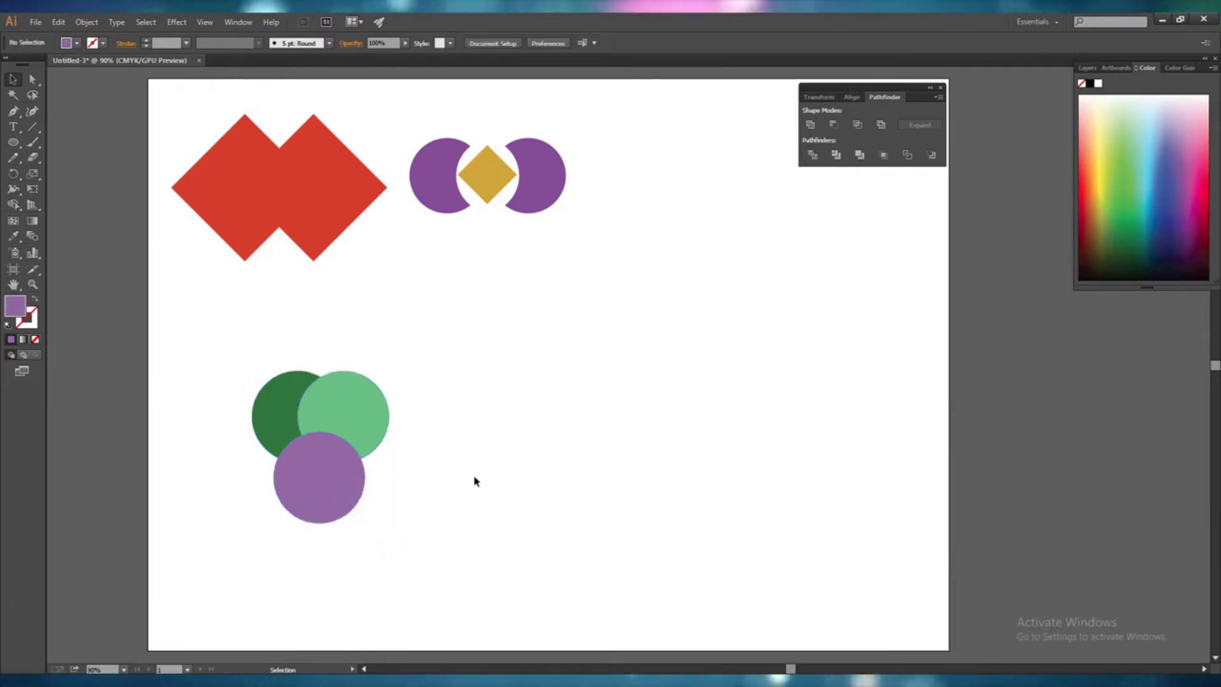
Nudge the outer light green piece to the right, away from the centre overlap piece.
click(361, 444)
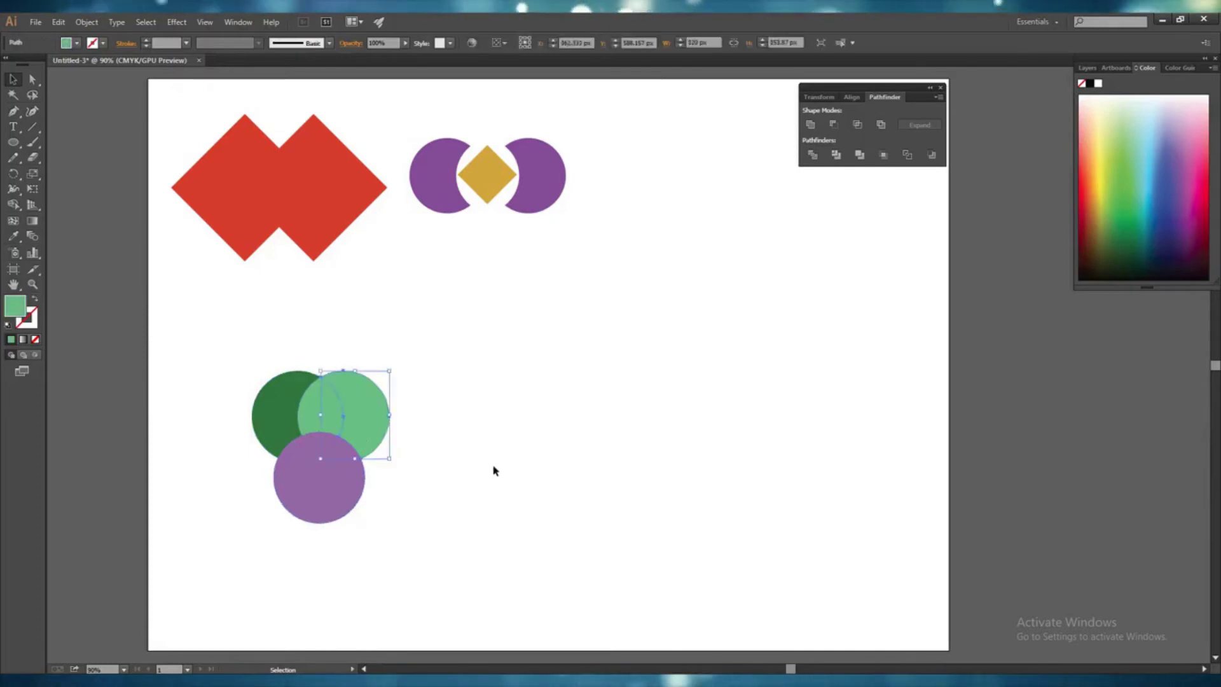
key(Right)
key(Right)
key(Right)
key(Right)
key(Right)
key(Right)
key(Right)
key(Right)
key(Right)
key(Right)
key(Right)
key(Right)
key(Right)
key(Right)
key(Right)
key(Right)
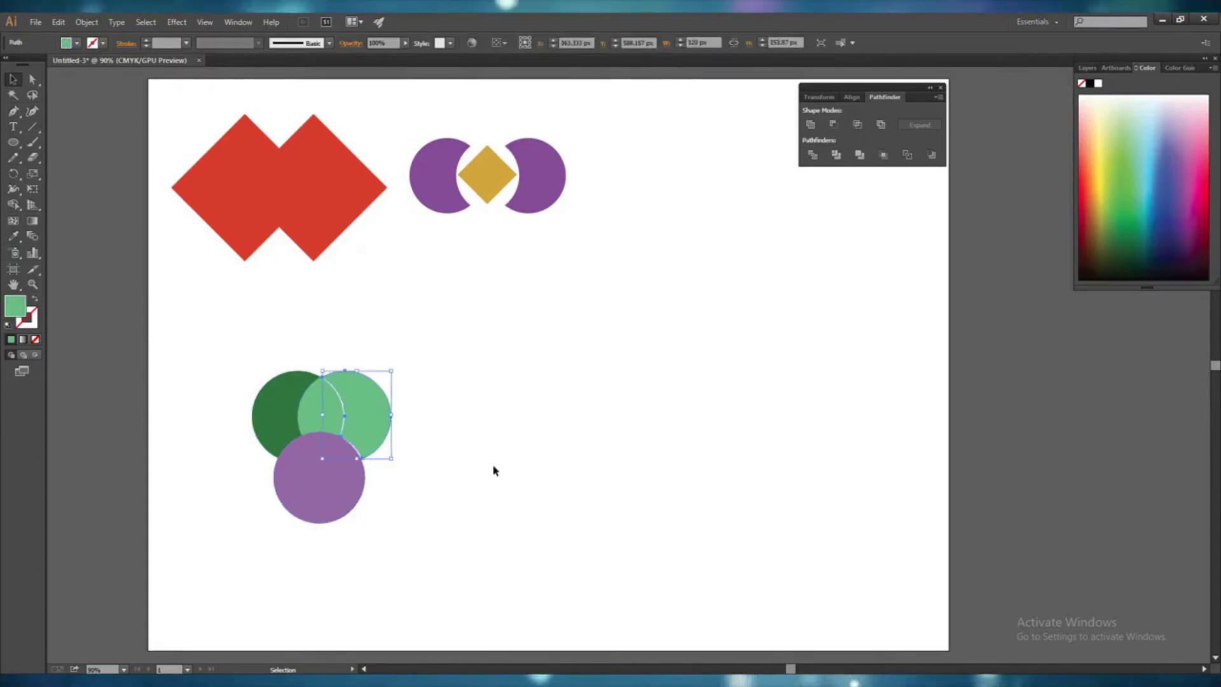
Nudge the dark green piece to the left to open a matching gap beside the centre piece.
click(278, 444)
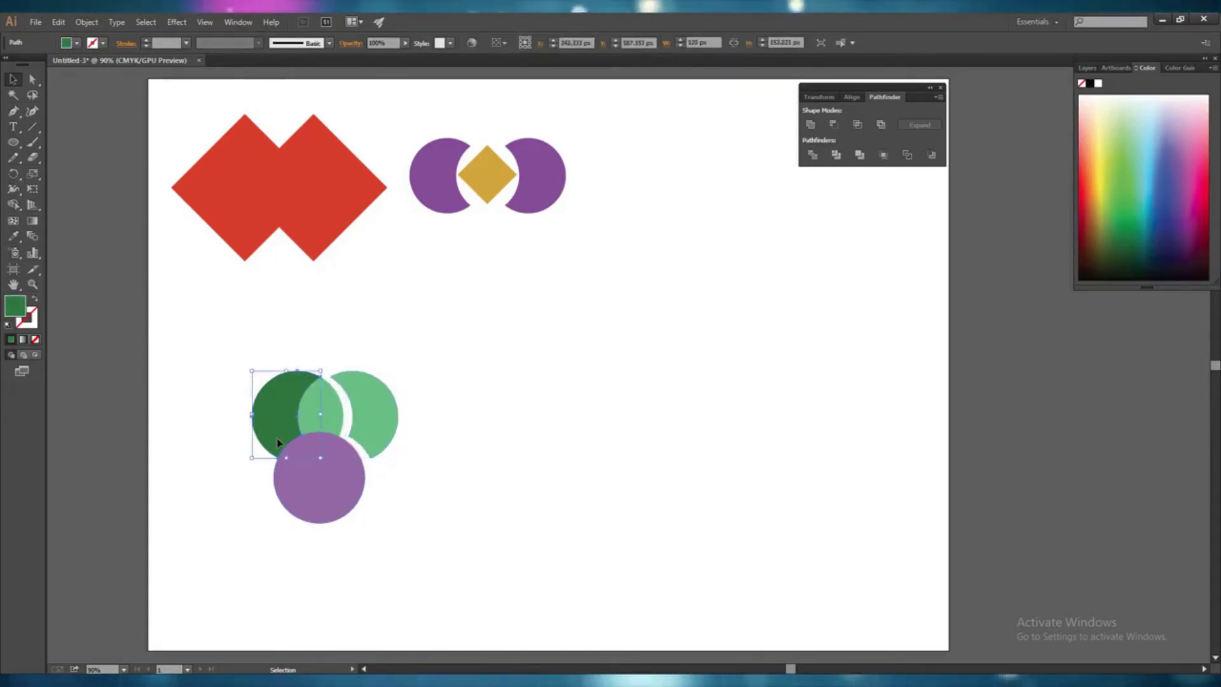
key(Left)
key(Left)
key(Left)
key(Left)
key(Left)
key(Left)
key(Left)
key(Left)
key(Left)
key(Left)
key(Left)
key(Left)
key(Left)
key(Left)
key(Left)
key(Left)
key(Left)
key(Left)
key(Left)
key(Left)
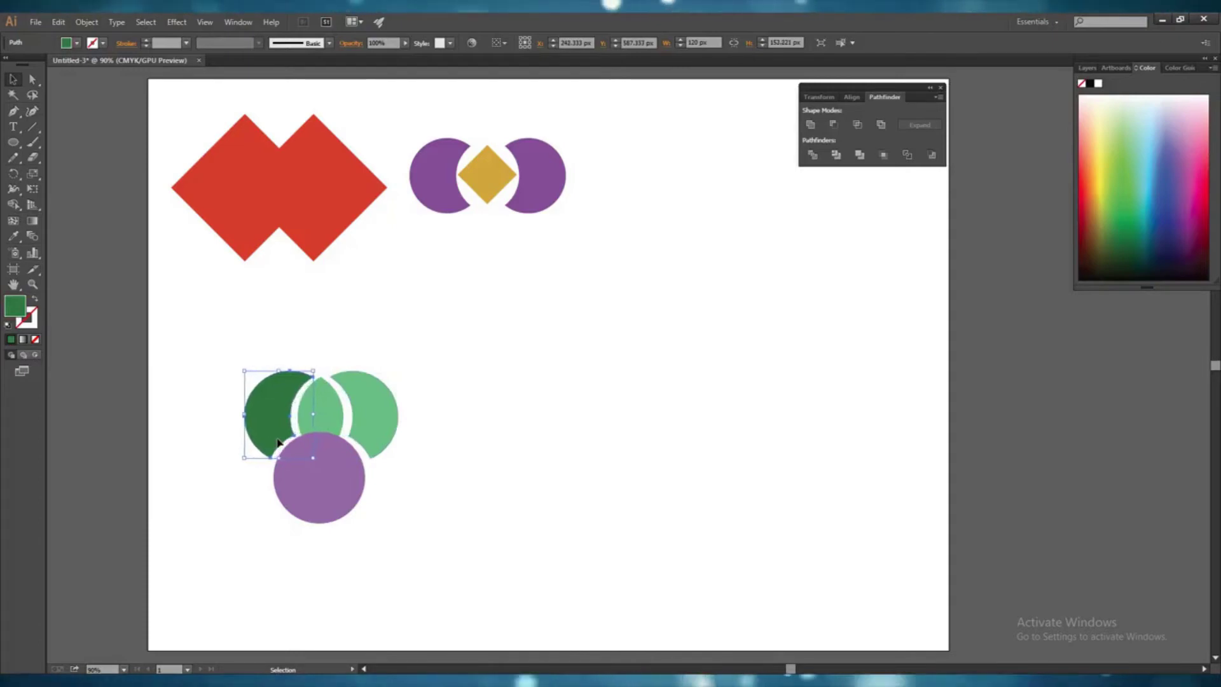
Nudge the large lower purple piece down, away from the purple overlap pieces.
click(320, 492)
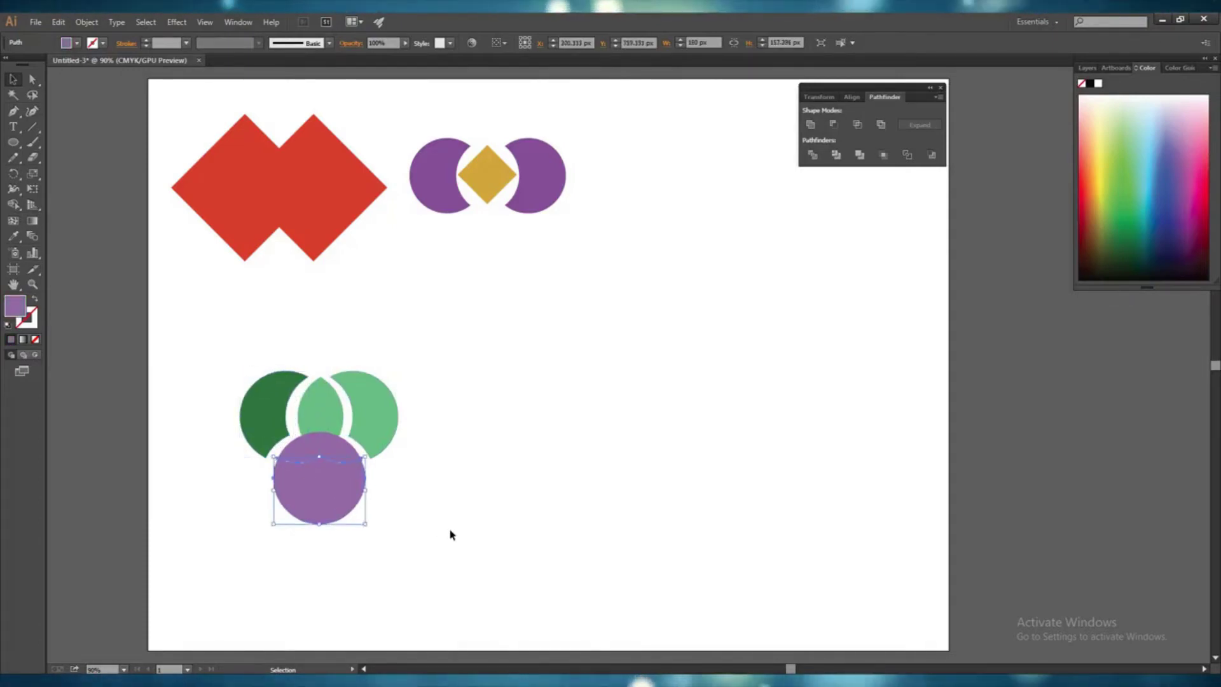
key(Down)
key(Down)
key(Down)
key(Down)
key(Down)
key(Down)
key(Down)
key(Down)
key(Down)
key(Down)
key(Down)
key(Down)
key(Down)
key(Down)
key(Down)
key(Down)
key(Down)
key(Down)
key(Down)
key(Down)
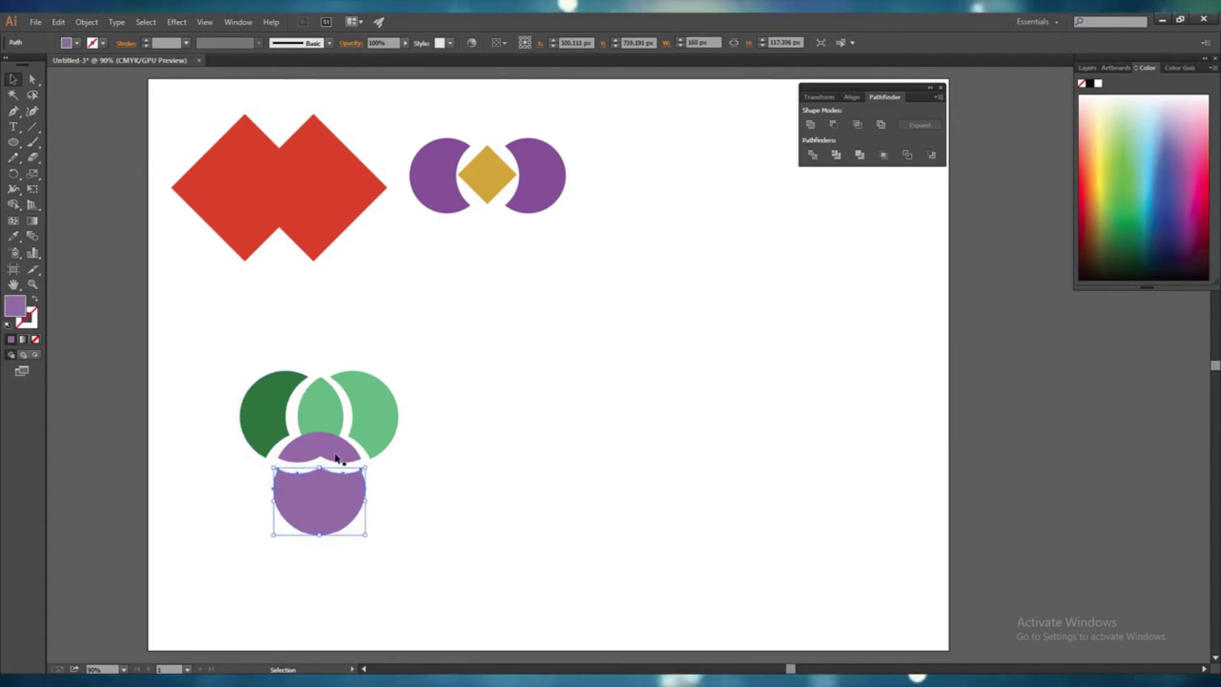
Nudge the dark green piece slightly back to the right to even out the gap, and deselect it.
click(259, 426)
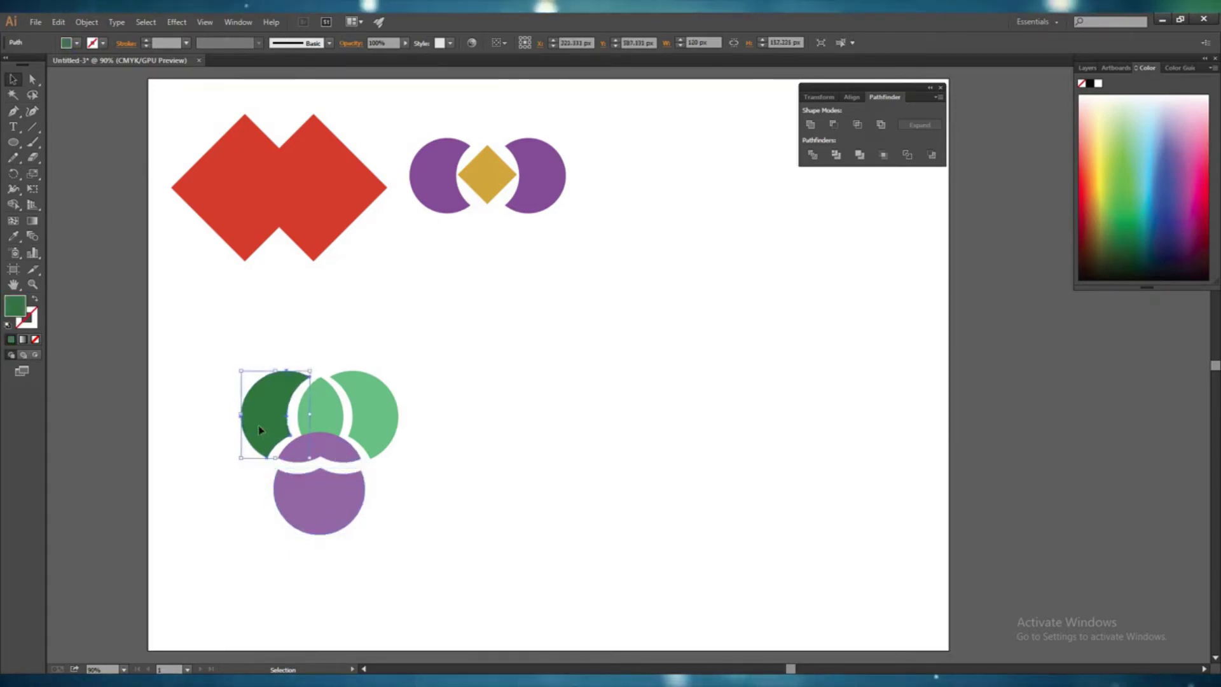
click(470, 465)
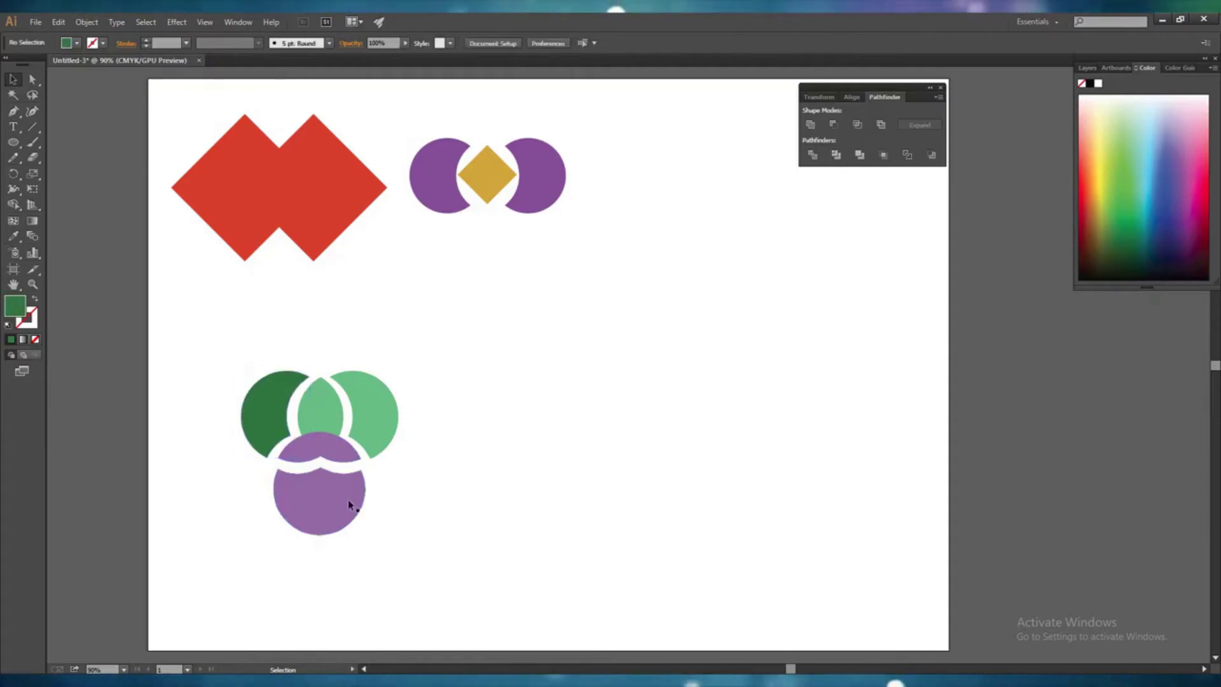
Copy the dark green circle piece's fill, 31783B, onto the small purple overlap piece beneath the light green circle.
click(349, 499)
click(410, 500)
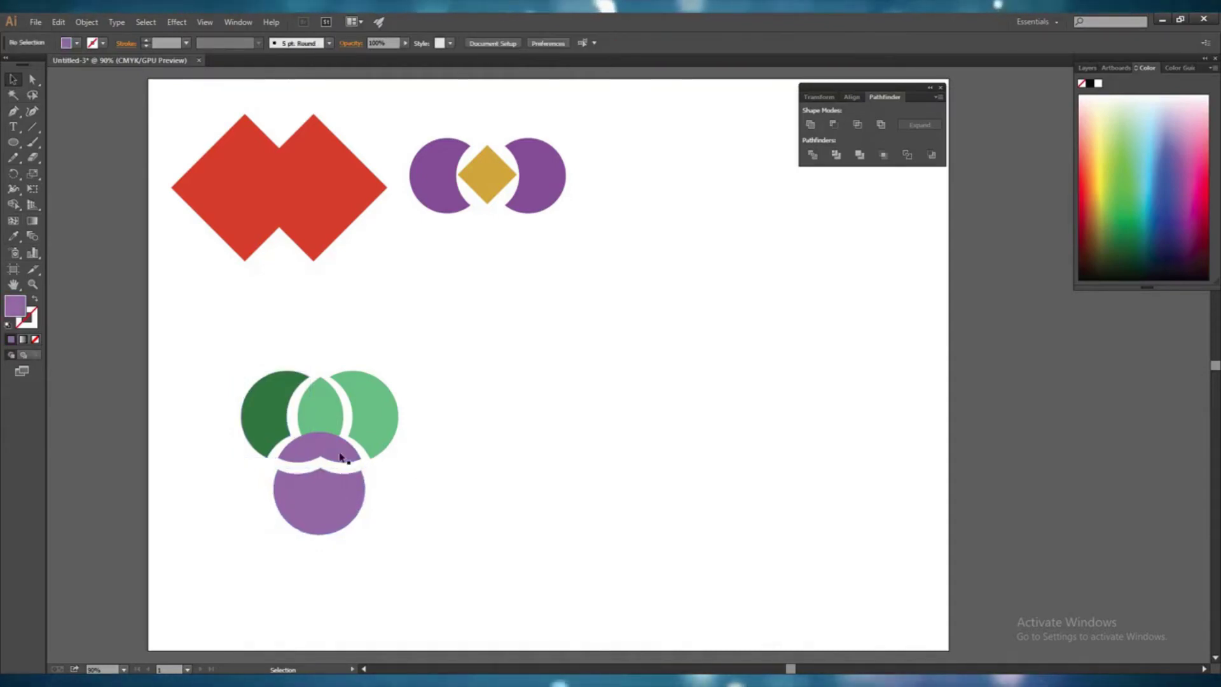
click(273, 421)
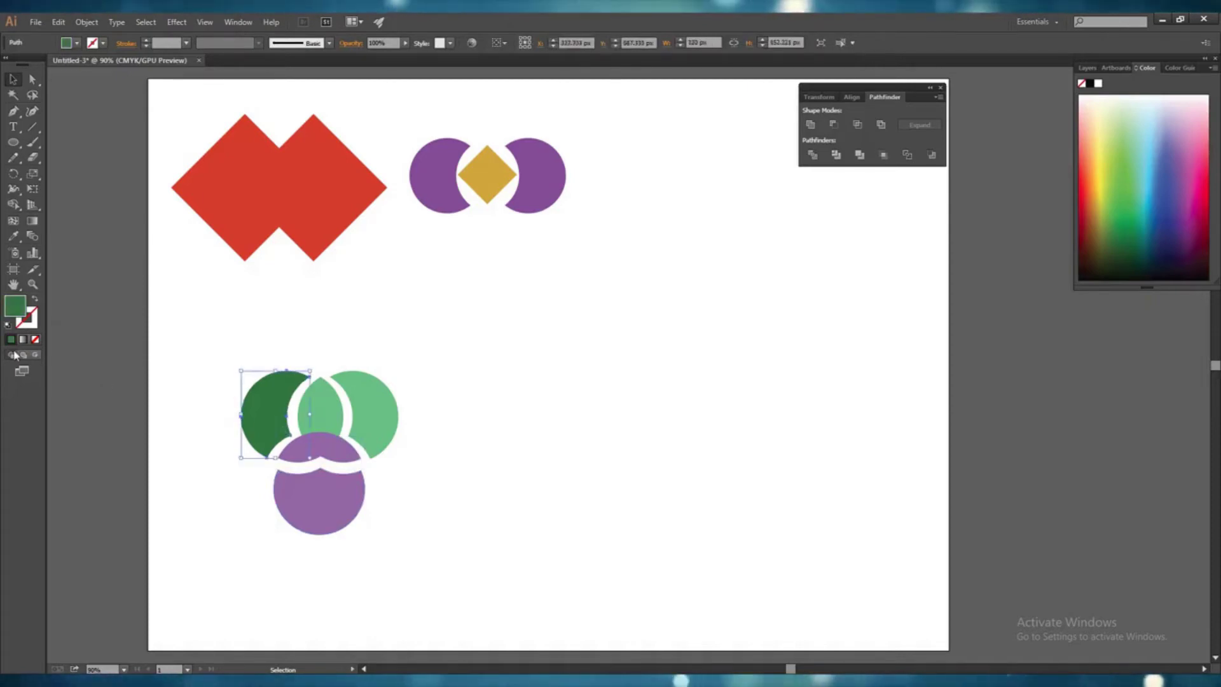
double_click(14, 311)
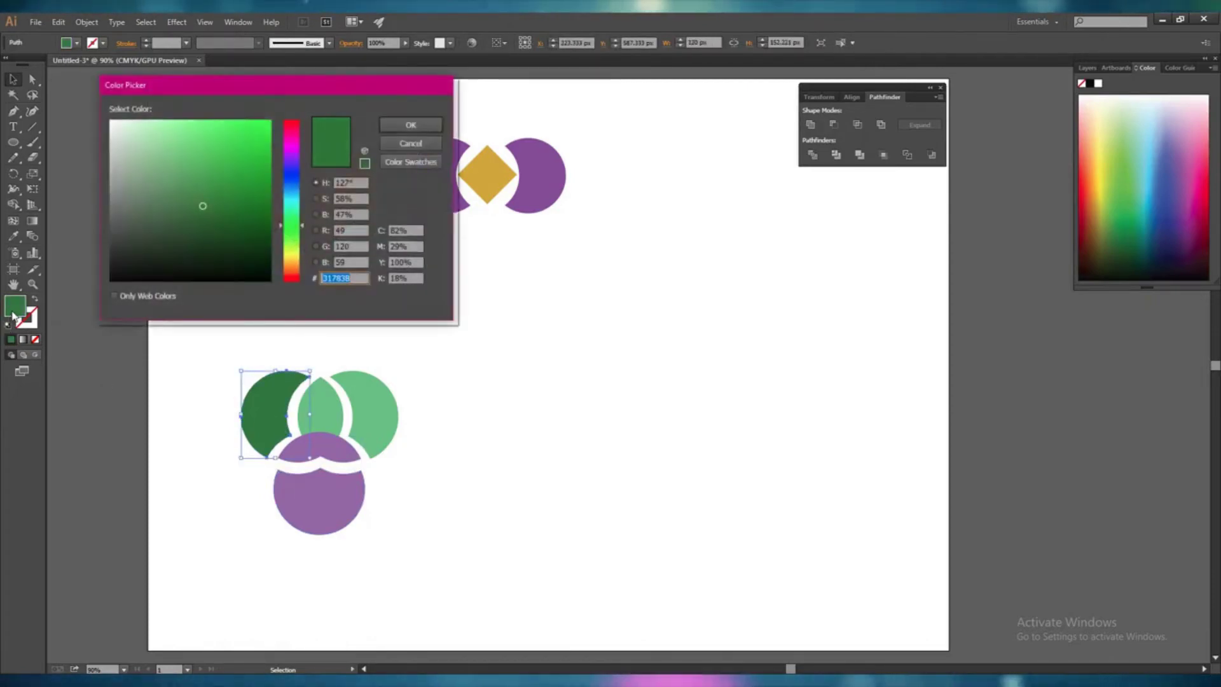
click(418, 144)
click(343, 461)
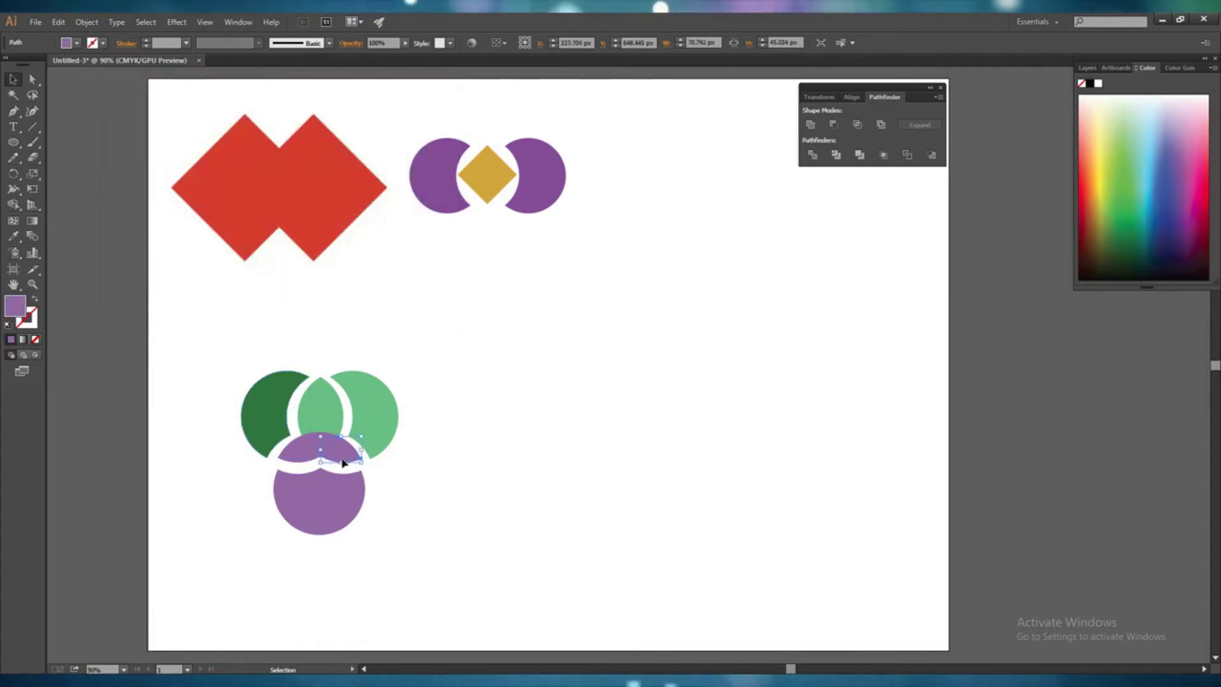
double_click(21, 310)
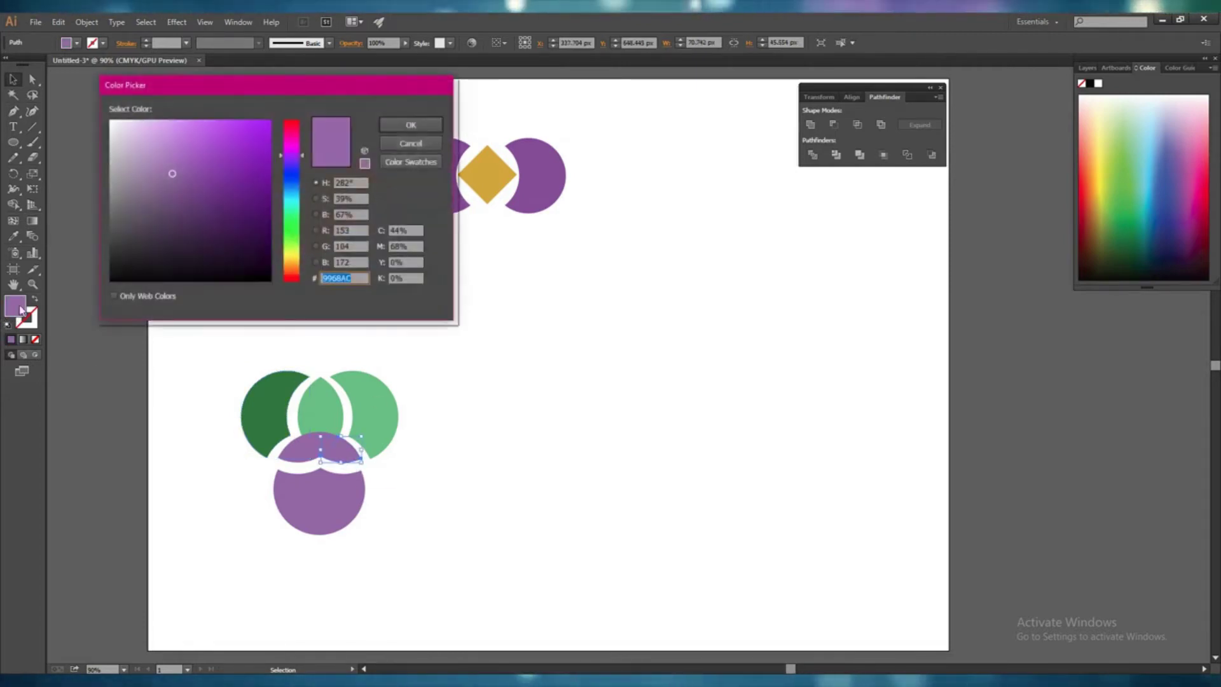
text(317838)
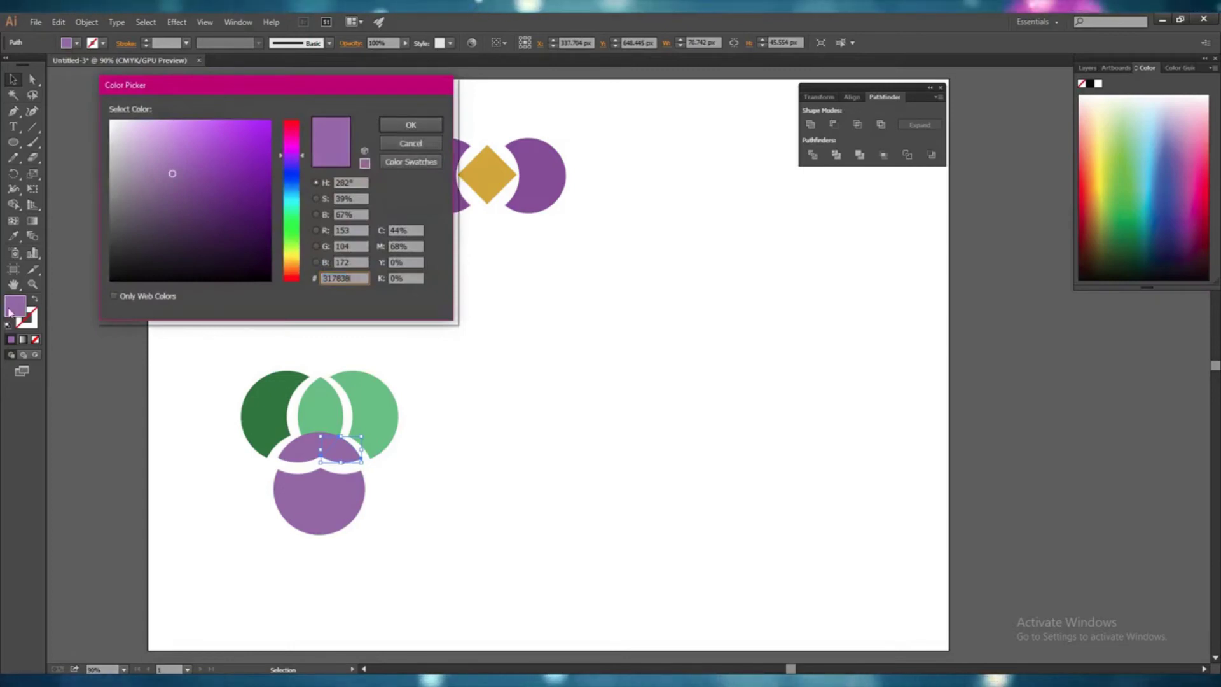
click(391, 125)
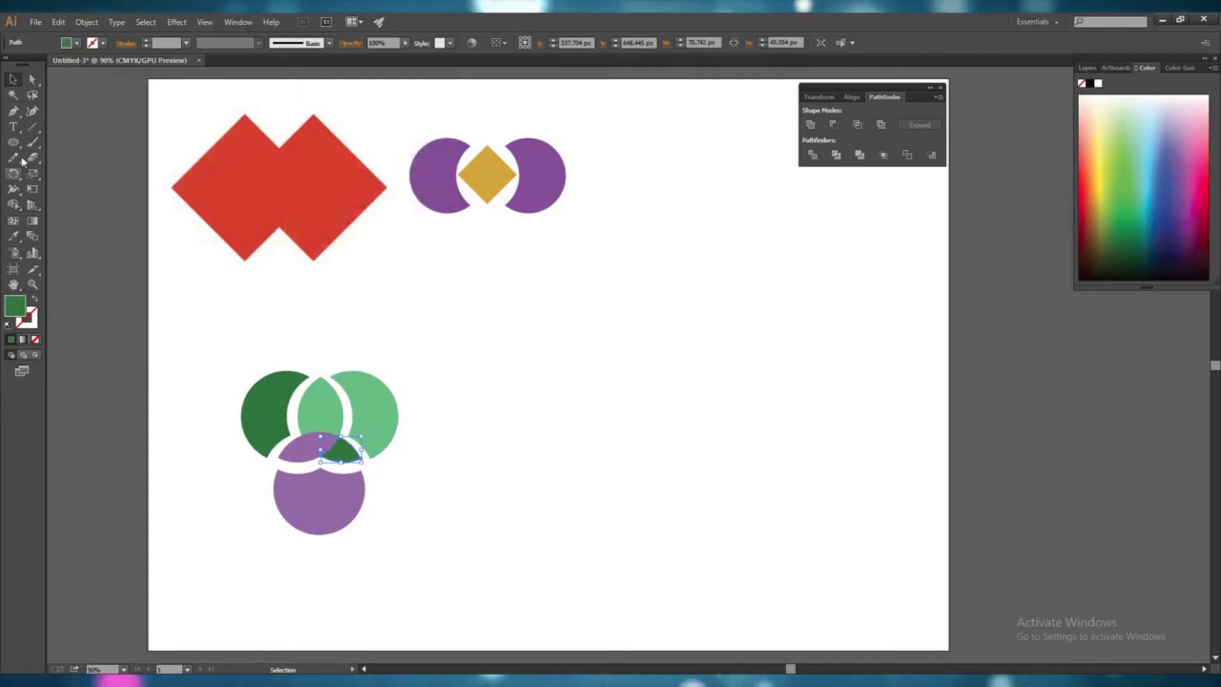
Copy the outer light green piece's fill, 69C184, onto the small purple overlap piece beneath the dark green circle, and deselect it.
click(372, 430)
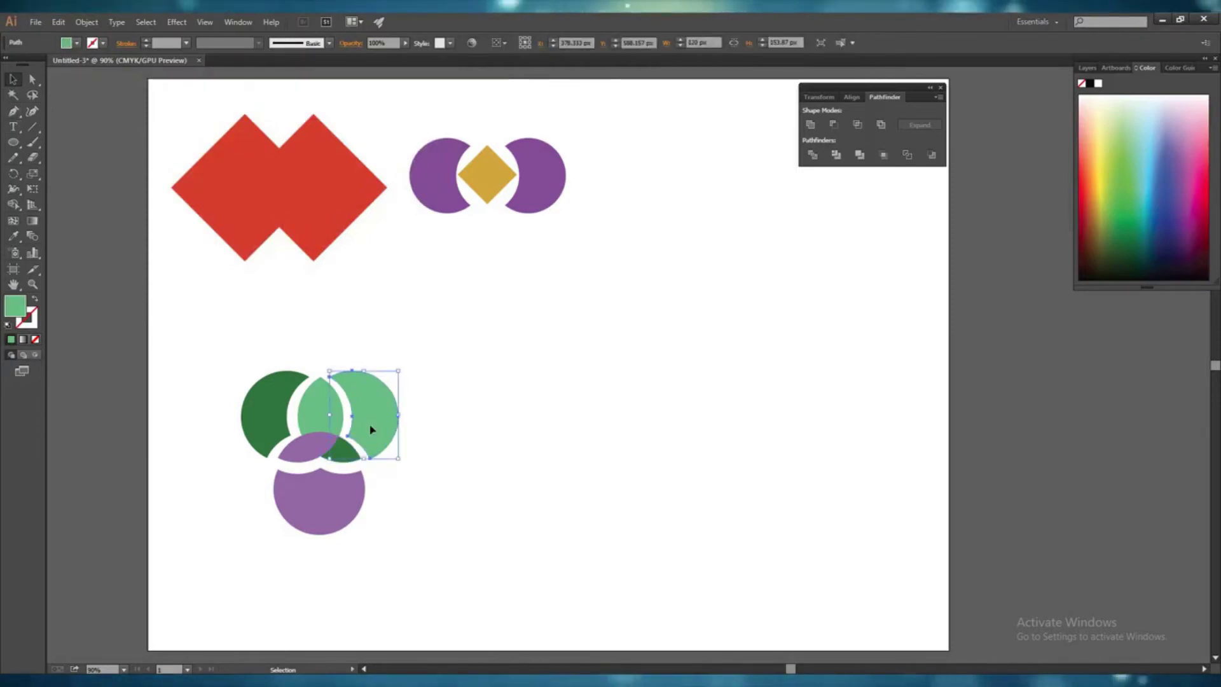
double_click(15, 308)
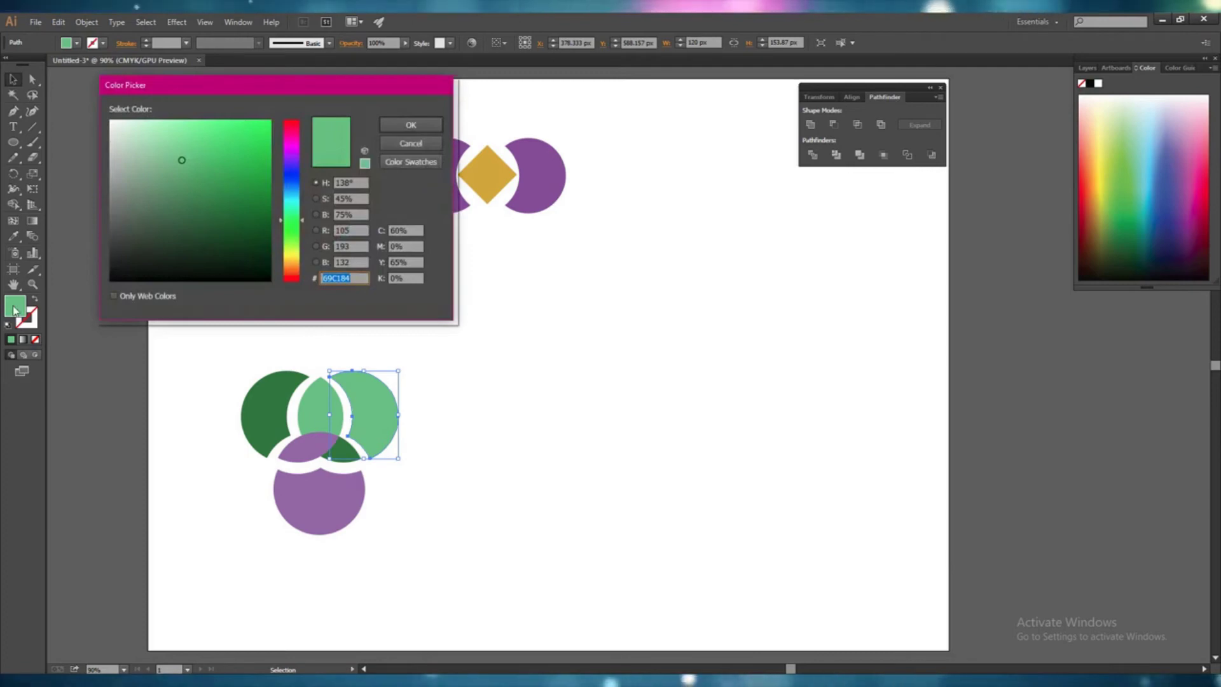
click(411, 144)
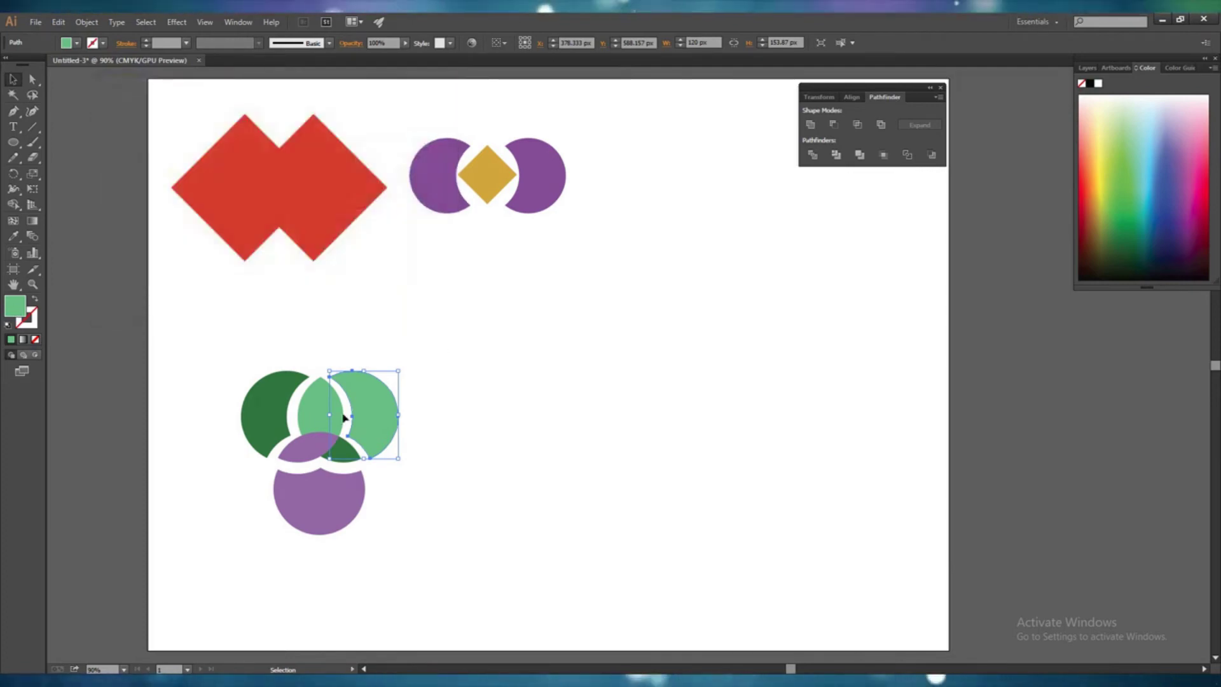
click(302, 455)
double_click(21, 312)
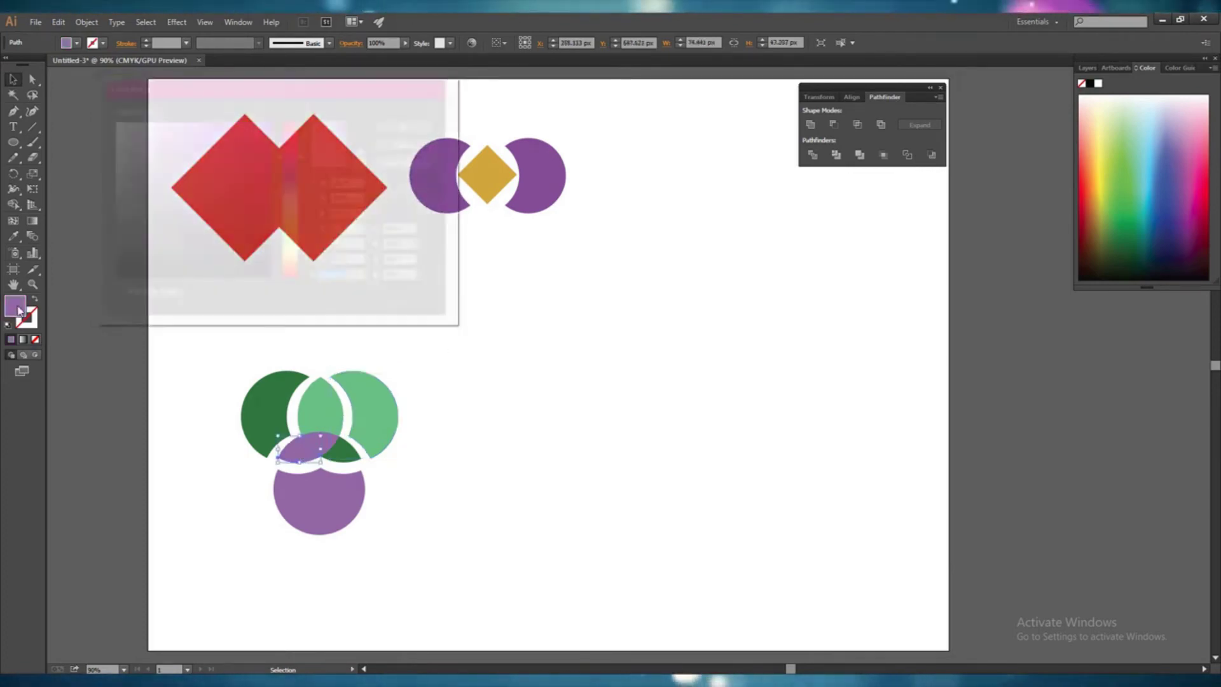
text(69C184)
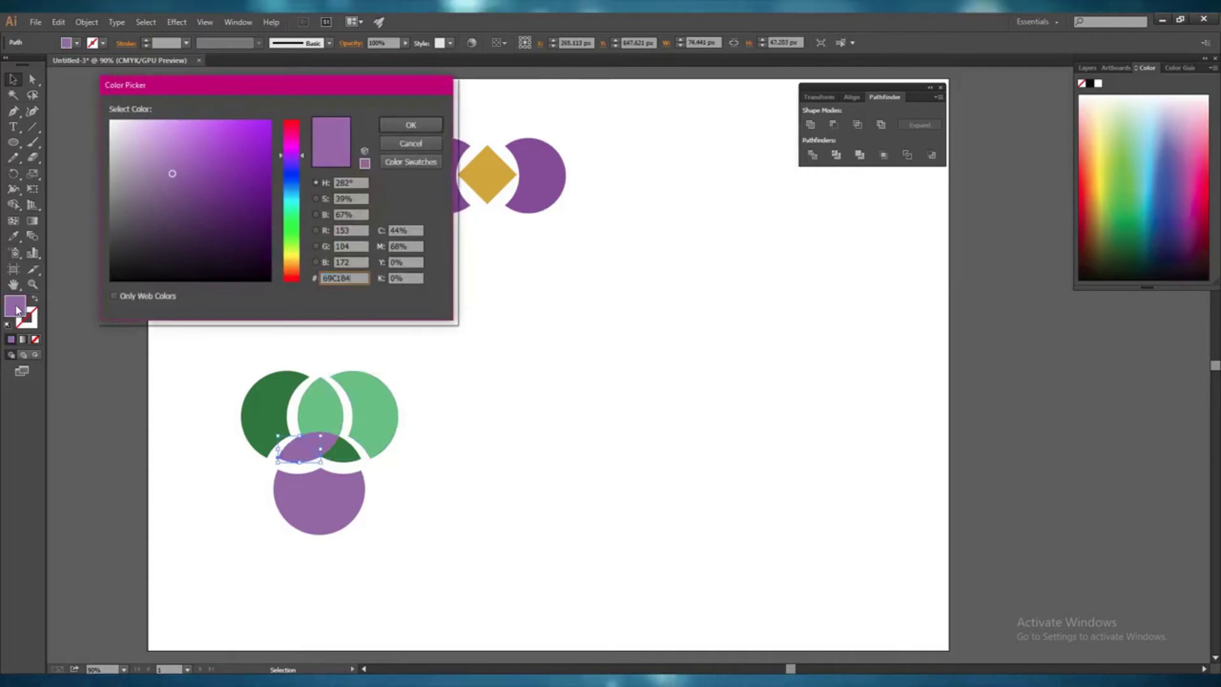
click(421, 125)
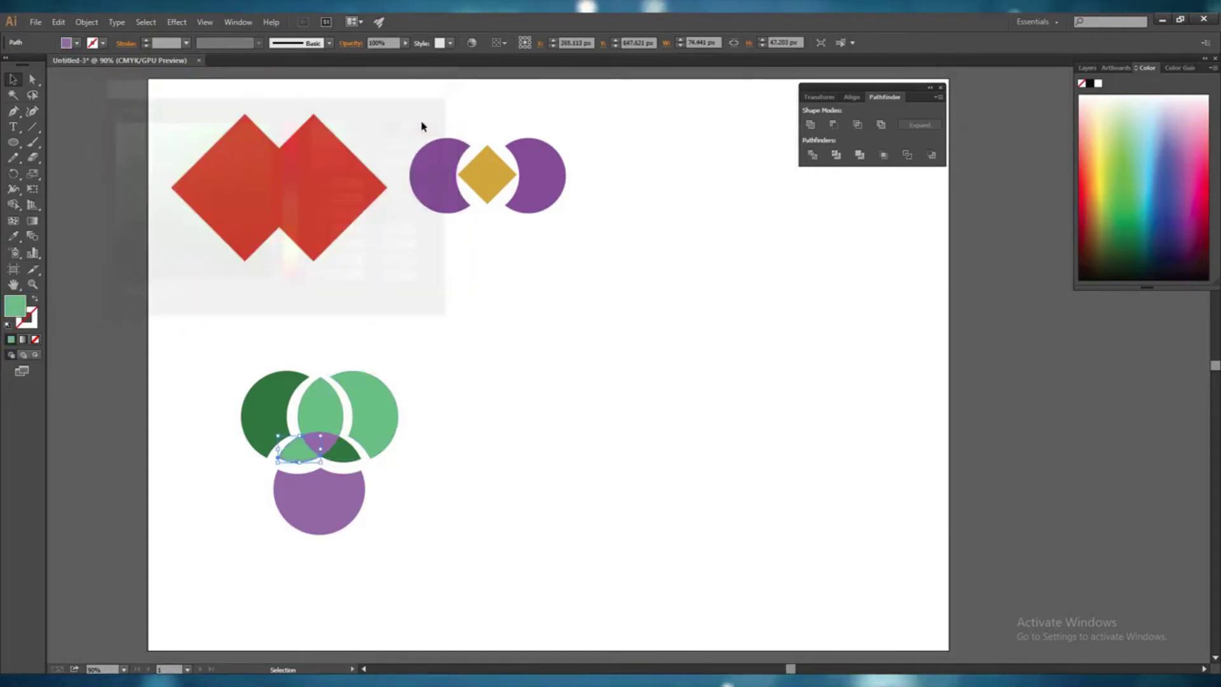
click(430, 437)
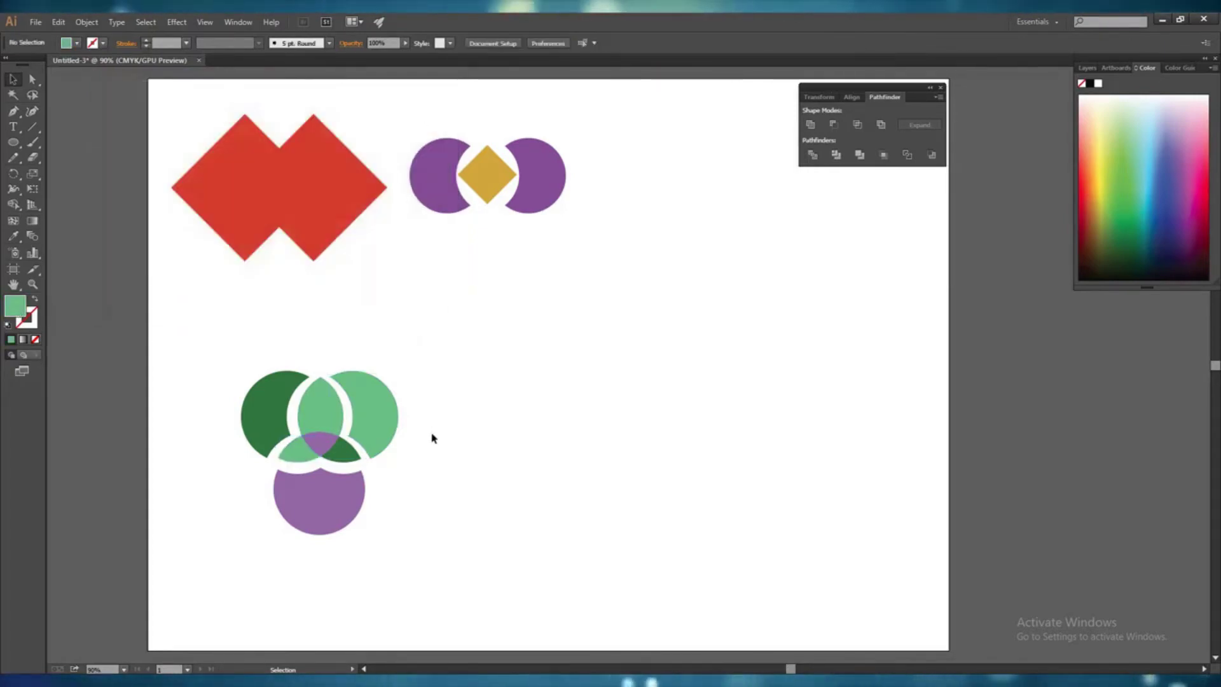
Copy the large lower piece's purple fill, 9968AC, onto the light green overlap piece between the two upper circles.
click(323, 421)
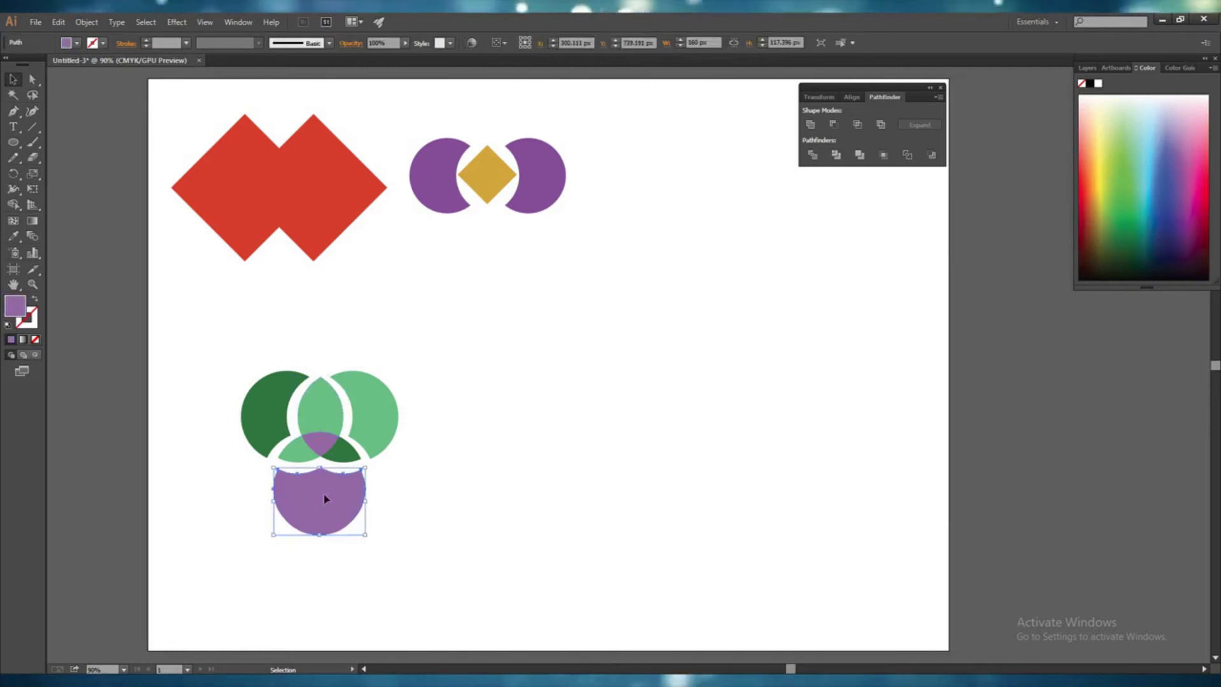
double_click(14, 305)
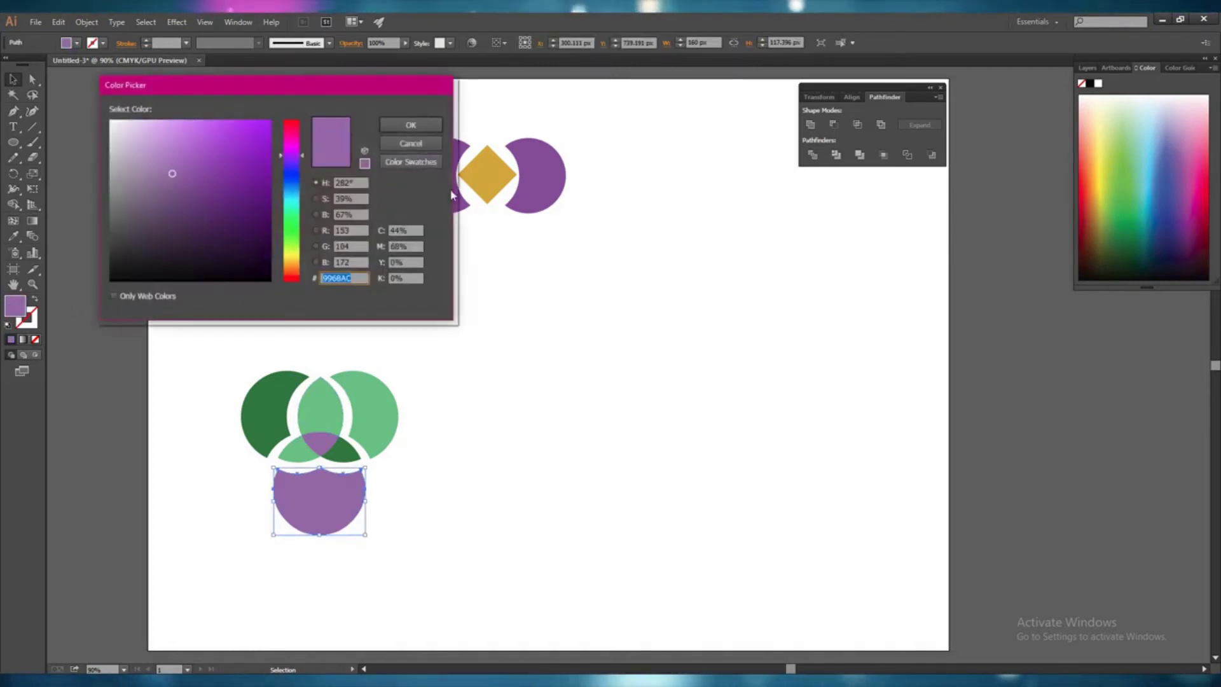
click(411, 143)
click(322, 404)
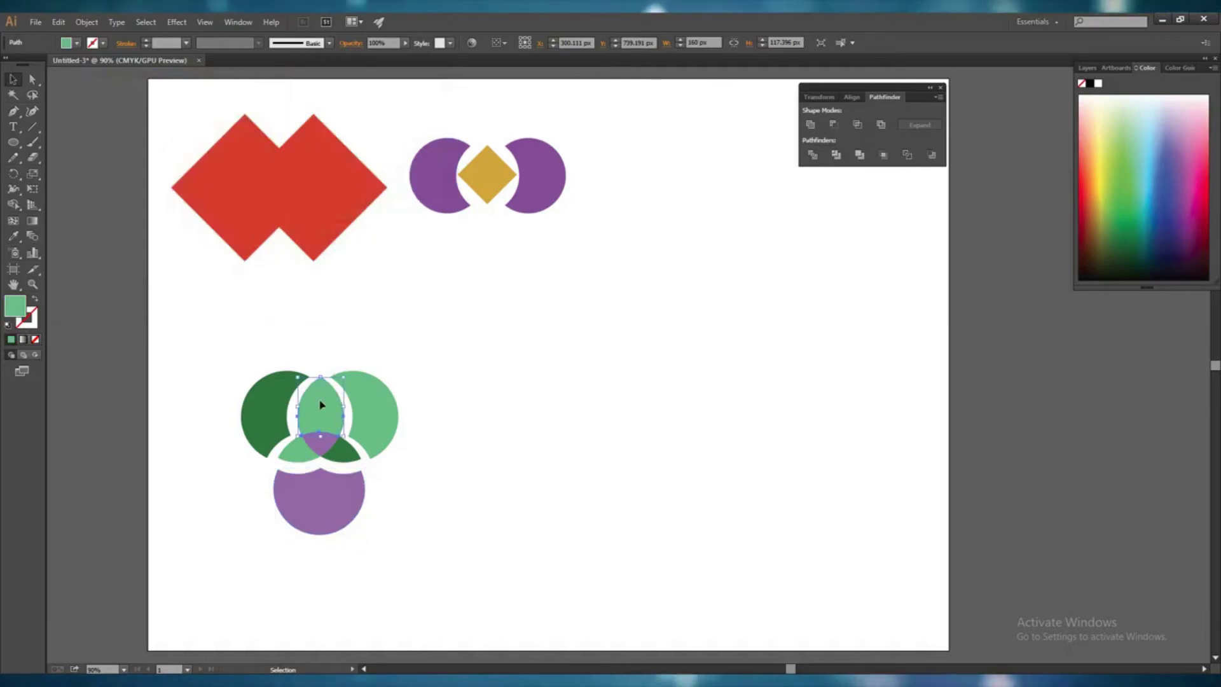
double_click(15, 306)
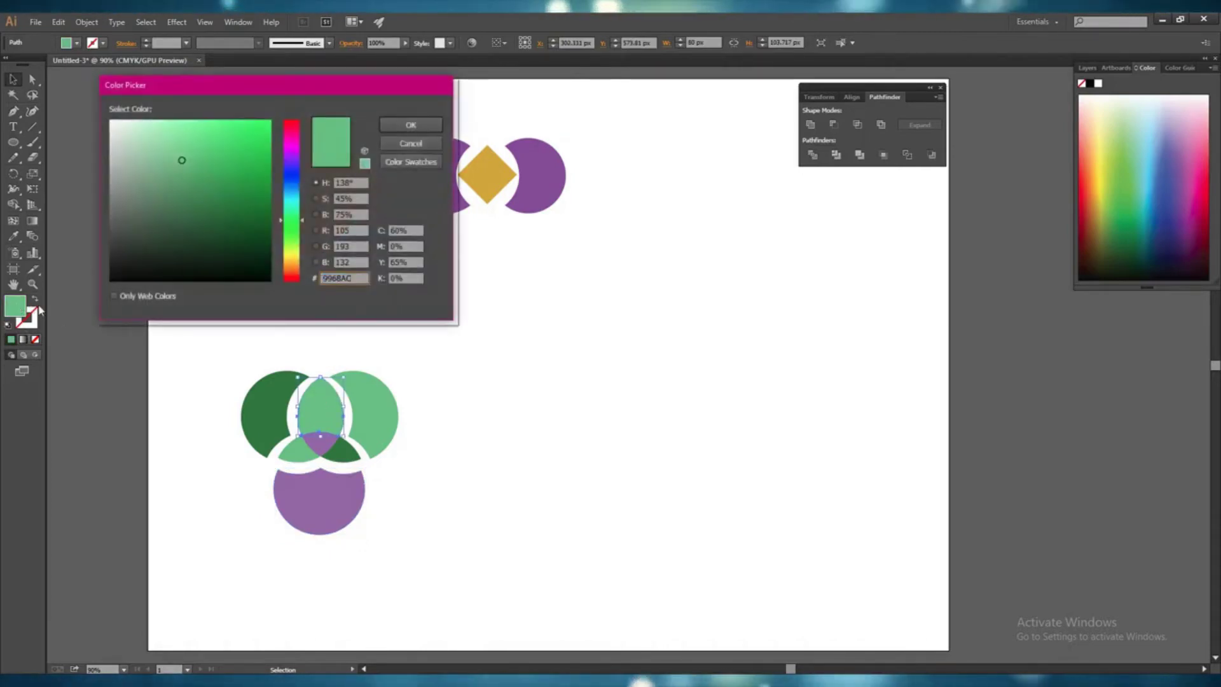
click(420, 124)
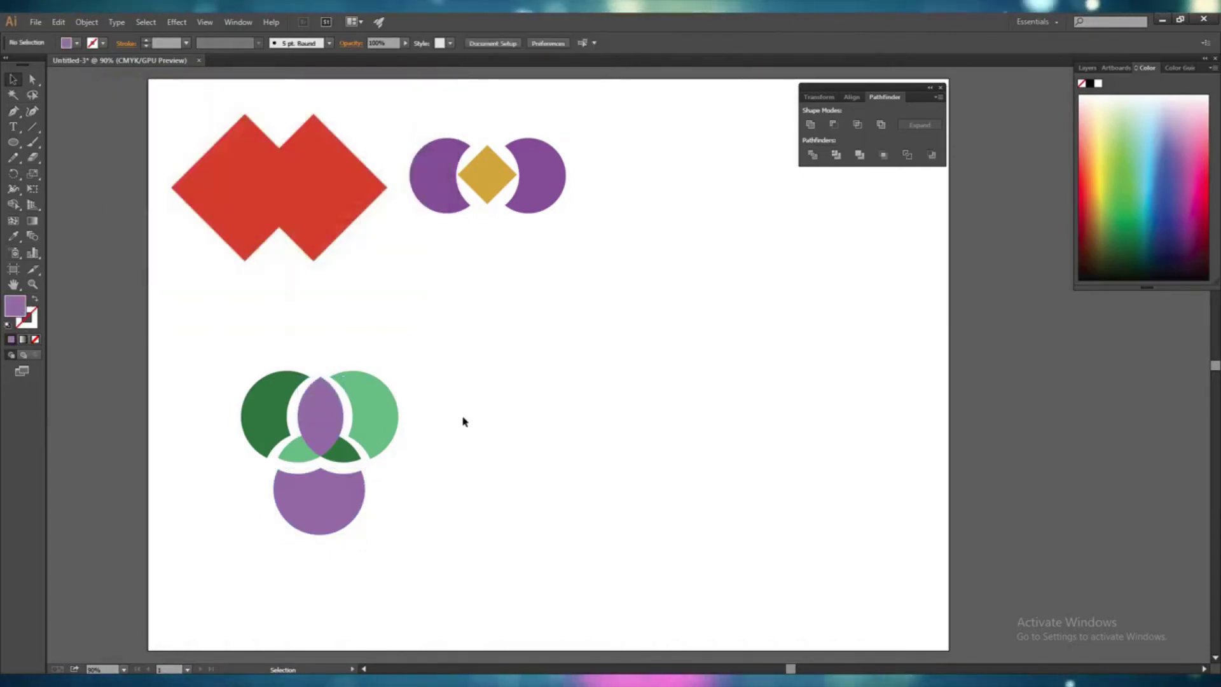
Fill the small piece where all three circles overlap with yellow-orange FCC106, and deselect it.
click(320, 447)
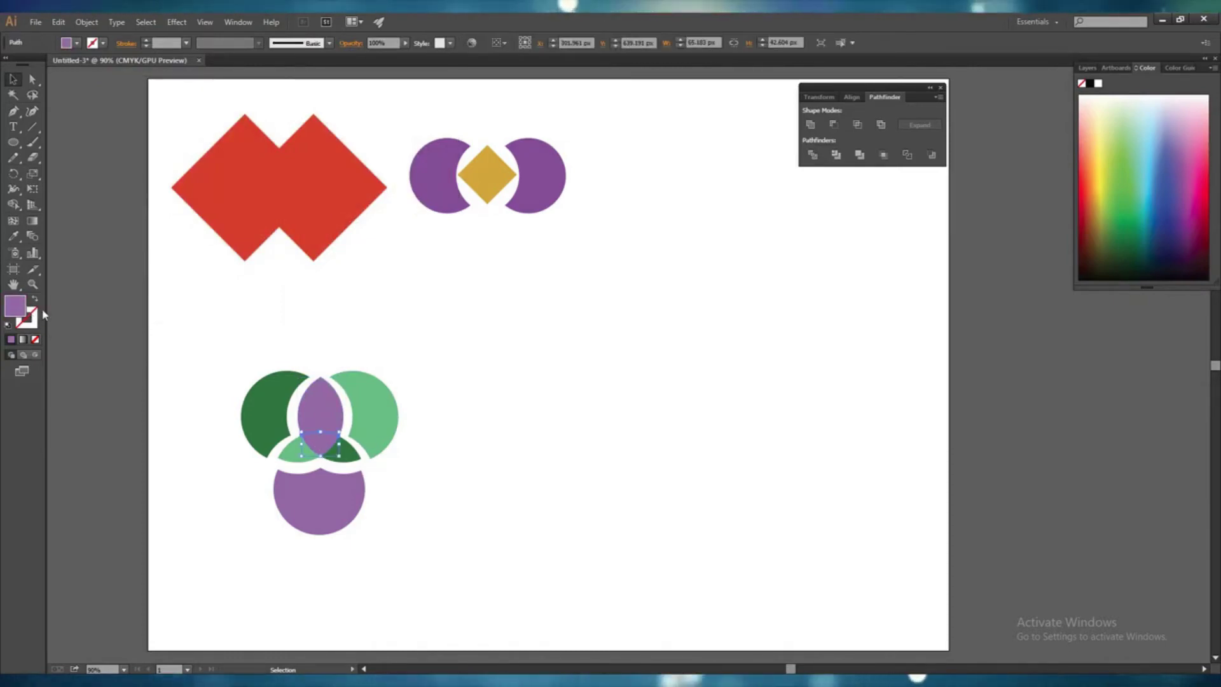
double_click(16, 307)
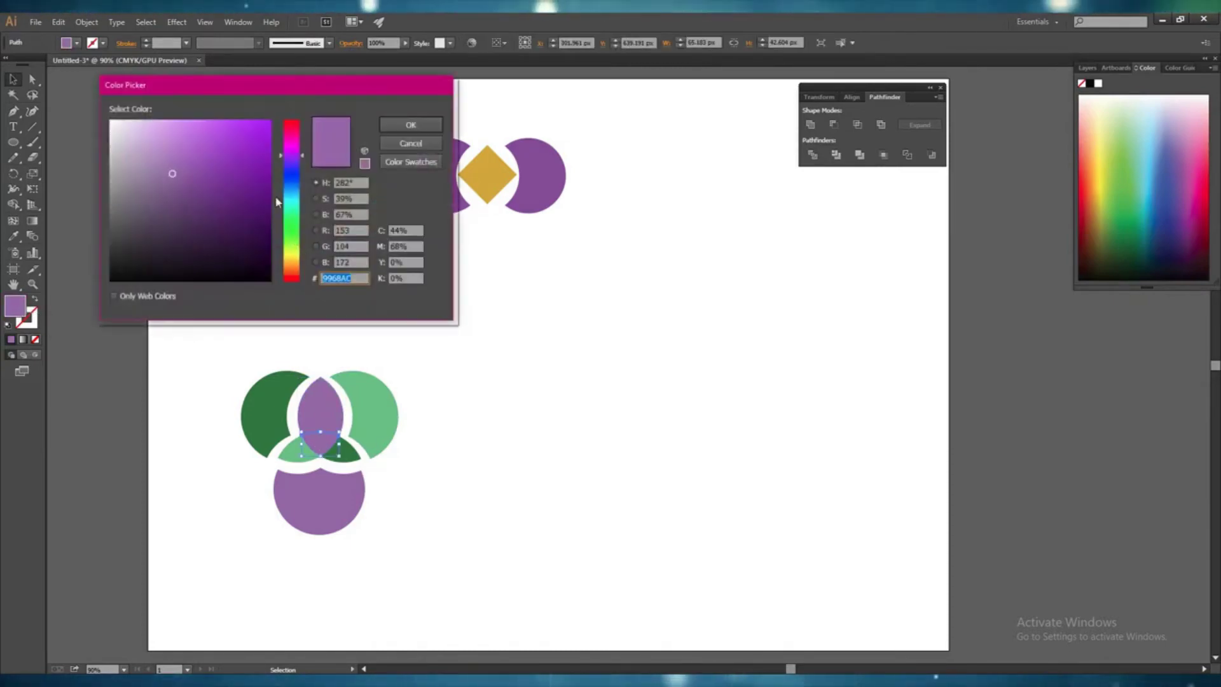
click(294, 260)
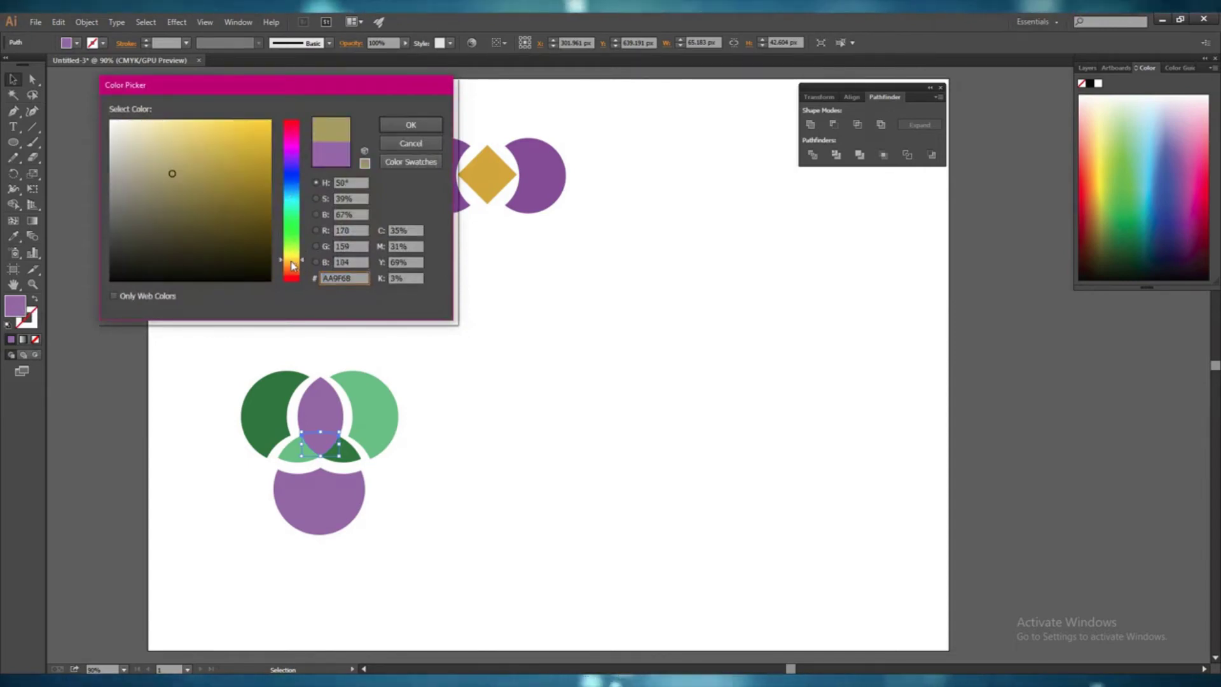
click(292, 261)
click(270, 125)
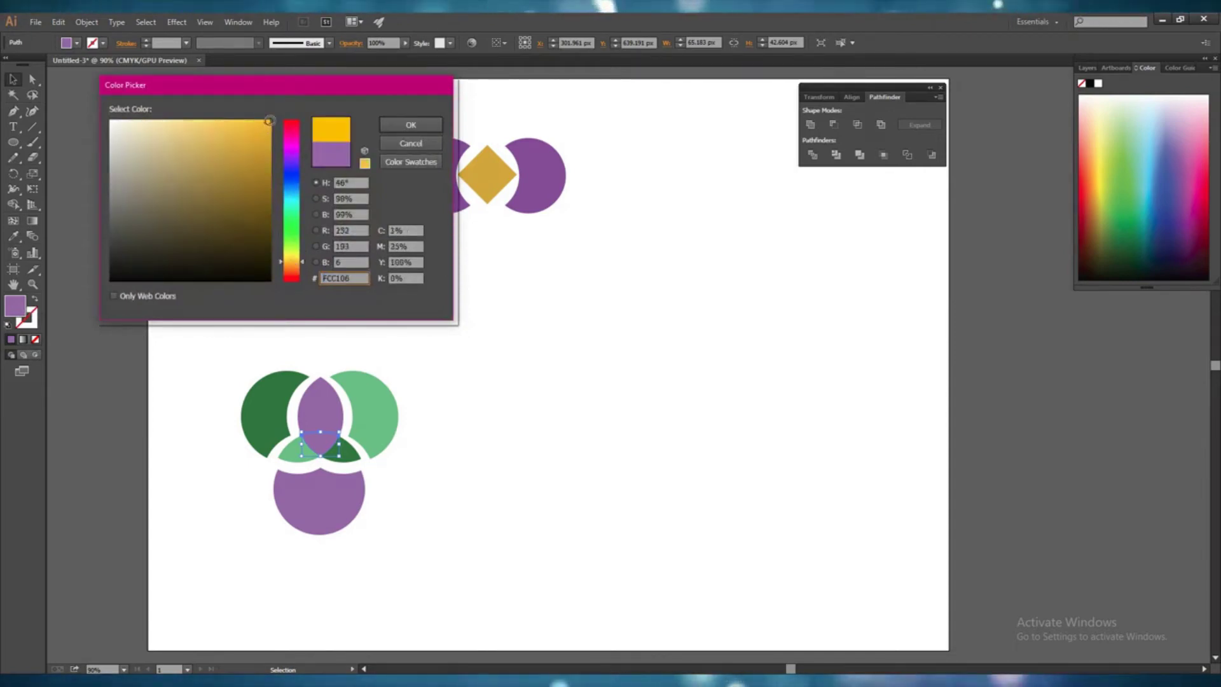
click(411, 125)
click(423, 328)
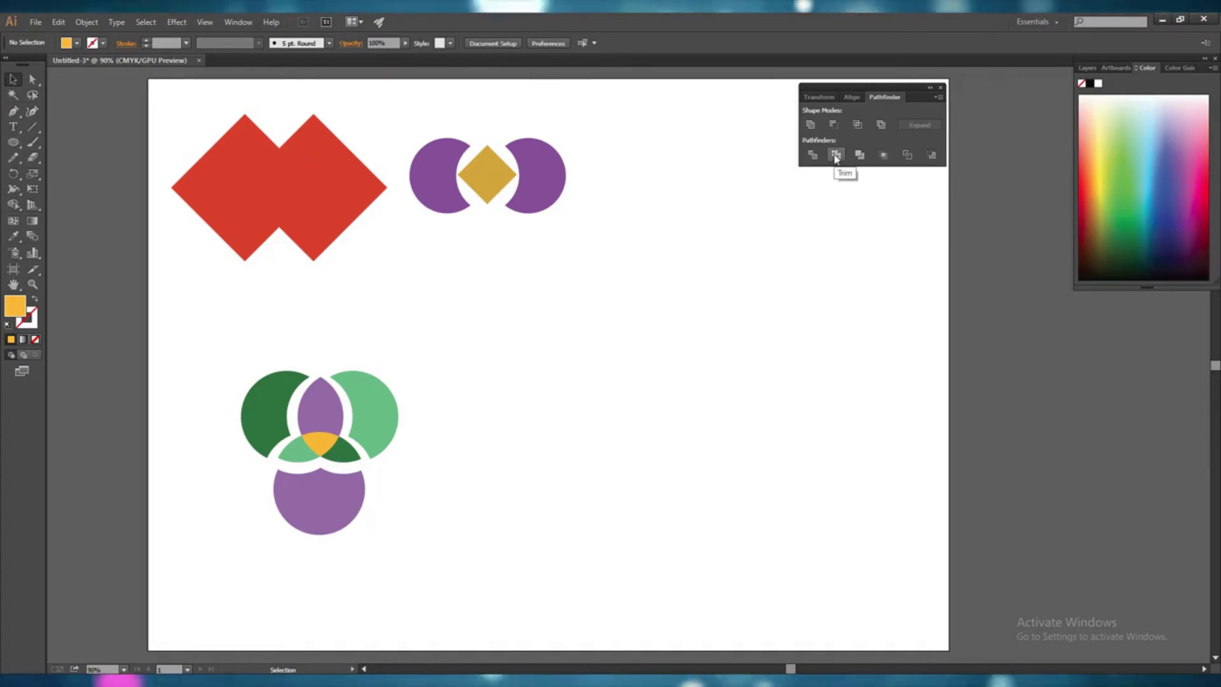
Draw a square about 185 px wide in the empty area beside the three-circle pattern.
click(16, 147)
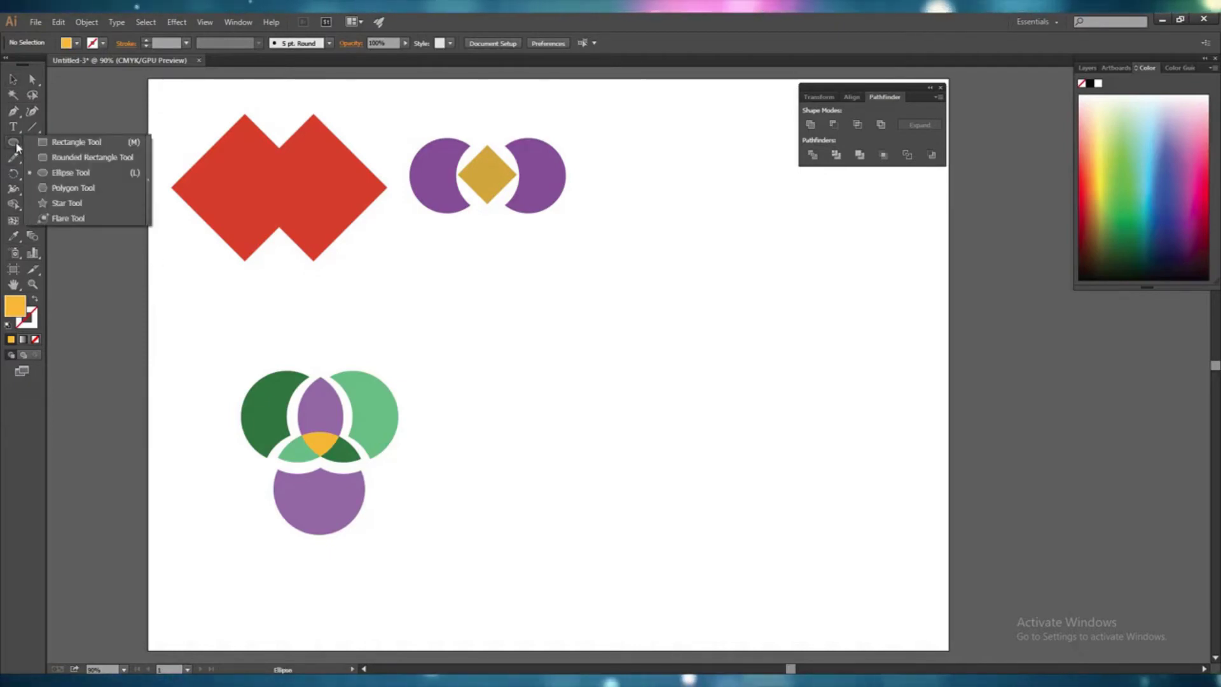
click(66, 144)
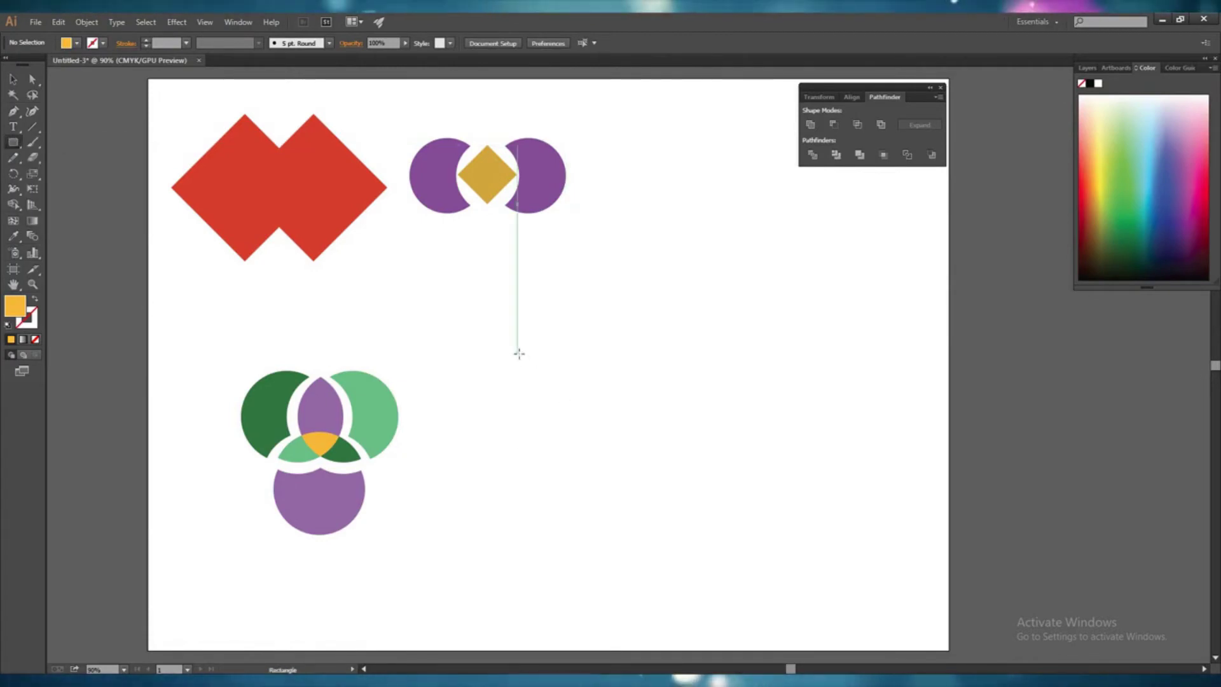
drag(517, 354, 558, 408)
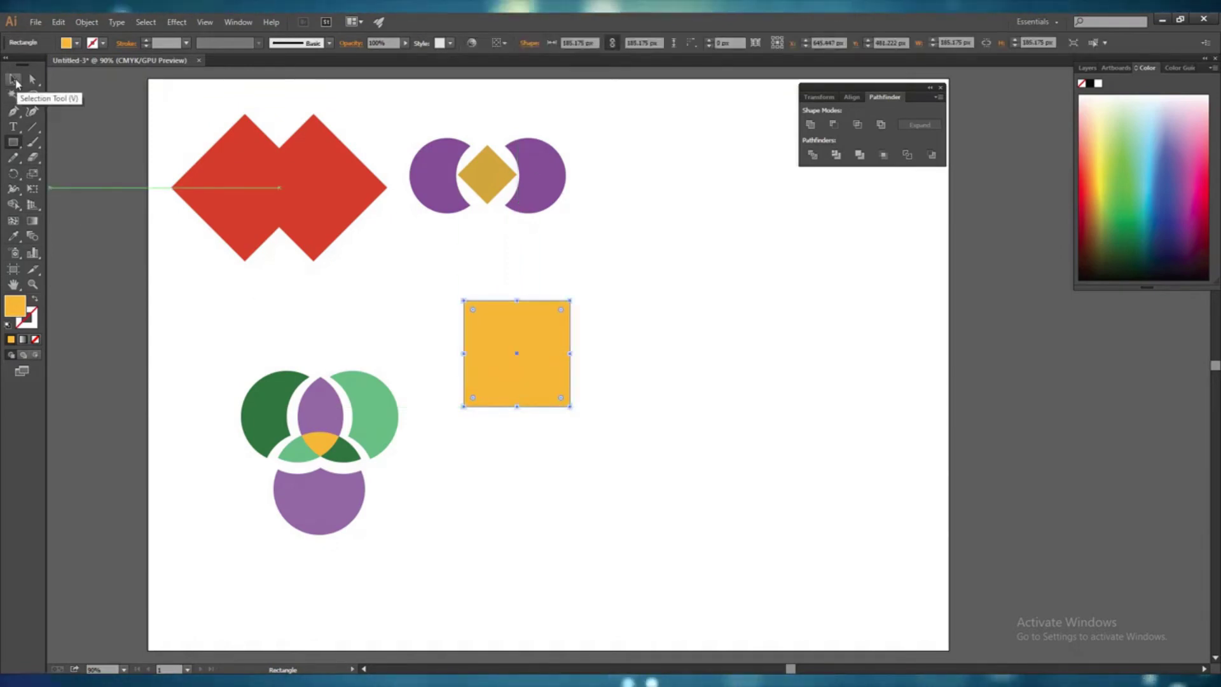
Rotate the yellow-orange square by 225° so it stands as a diamond.
click(13, 79)
right_click(535, 360)
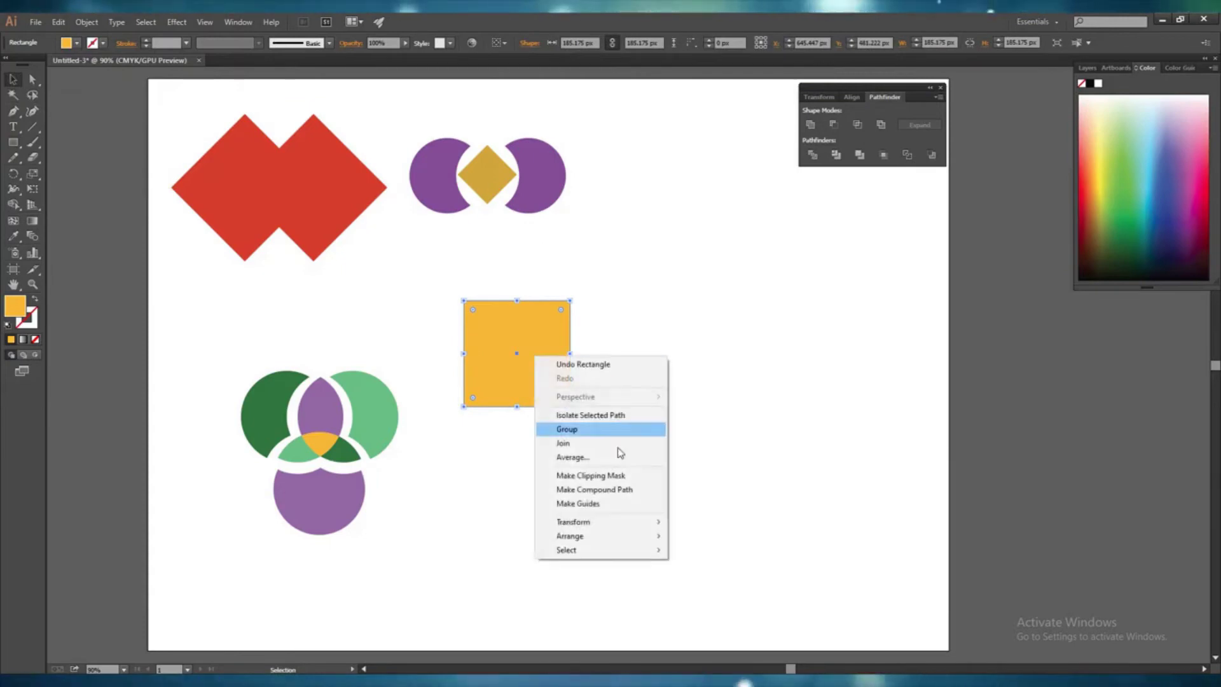
mouse_move(635, 522)
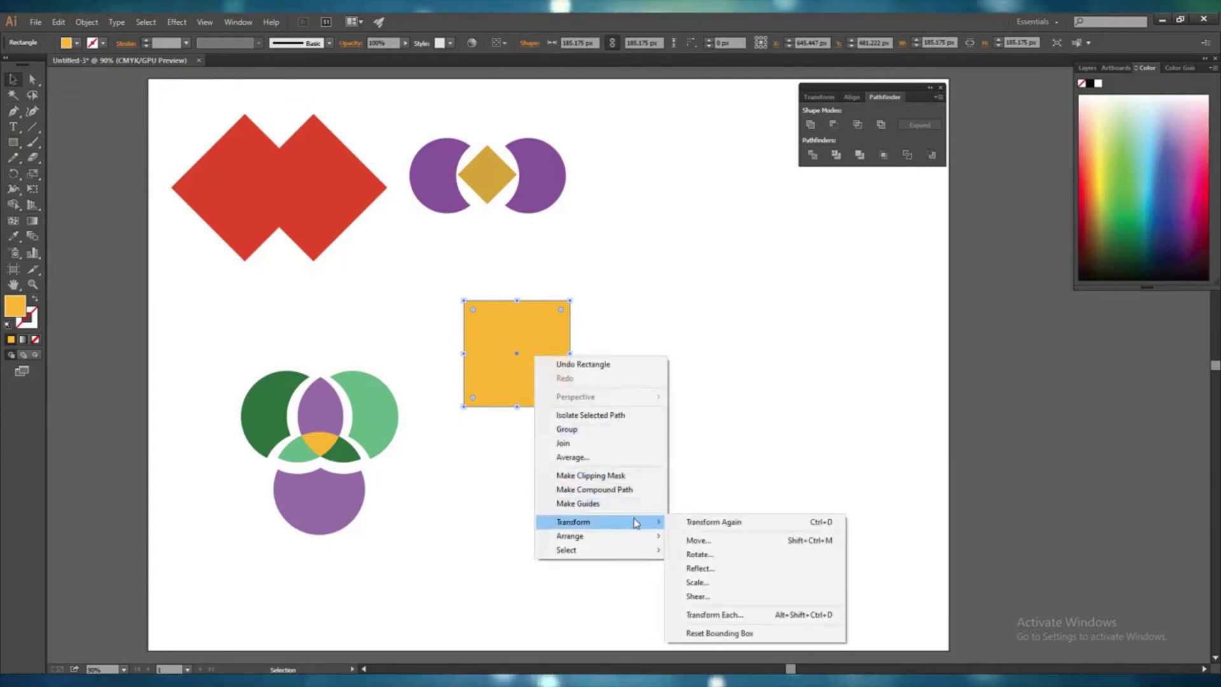
click(700, 554)
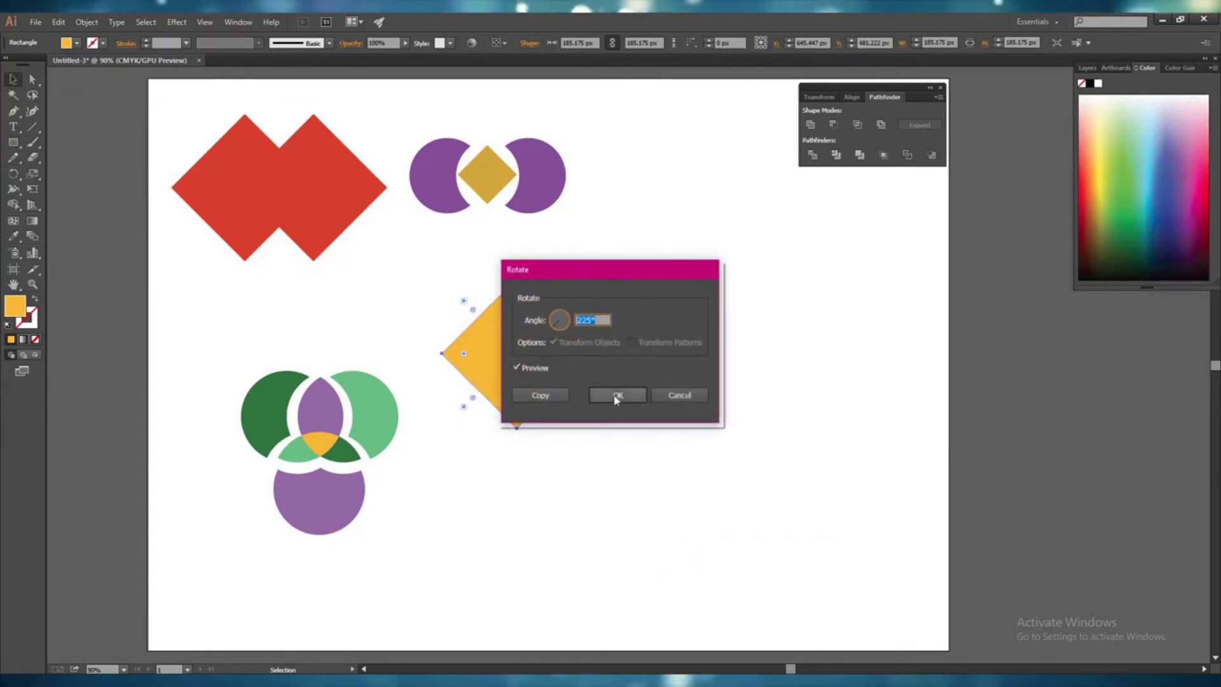
click(616, 395)
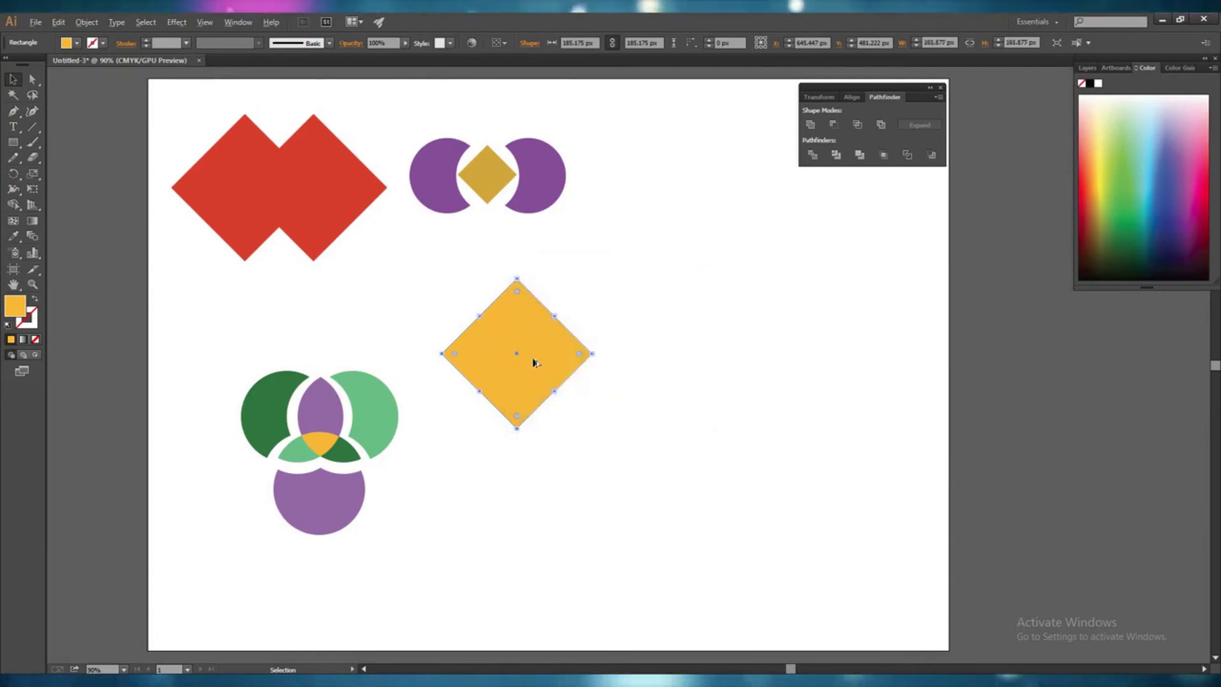
Duplicate the diamond to the right so it overlaps the original by half its width, and fill the copy with orange-red F94C08.
drag(534, 362, 609, 356)
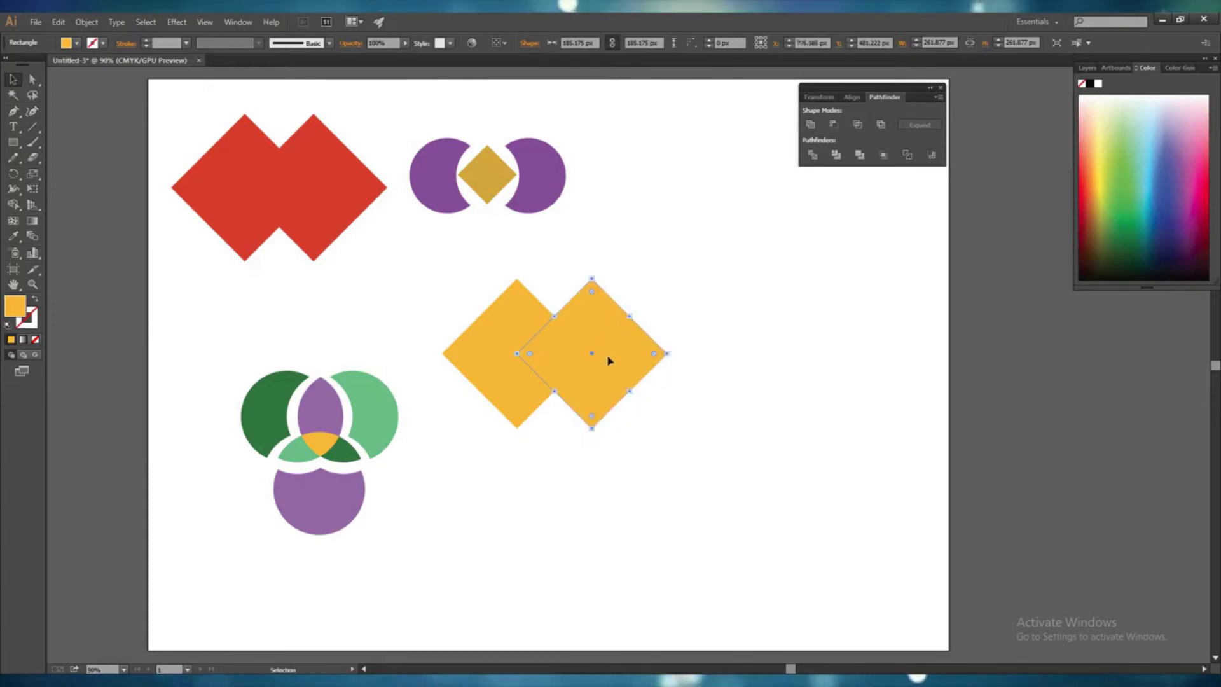
double_click(25, 312)
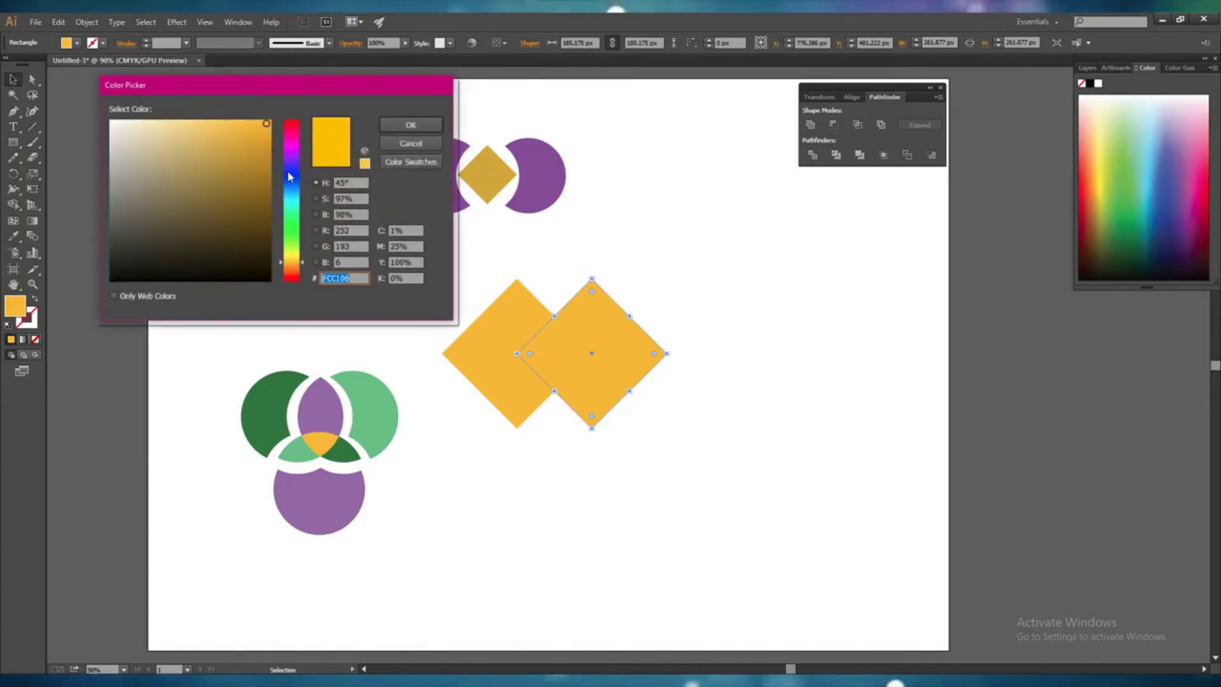
click(296, 278)
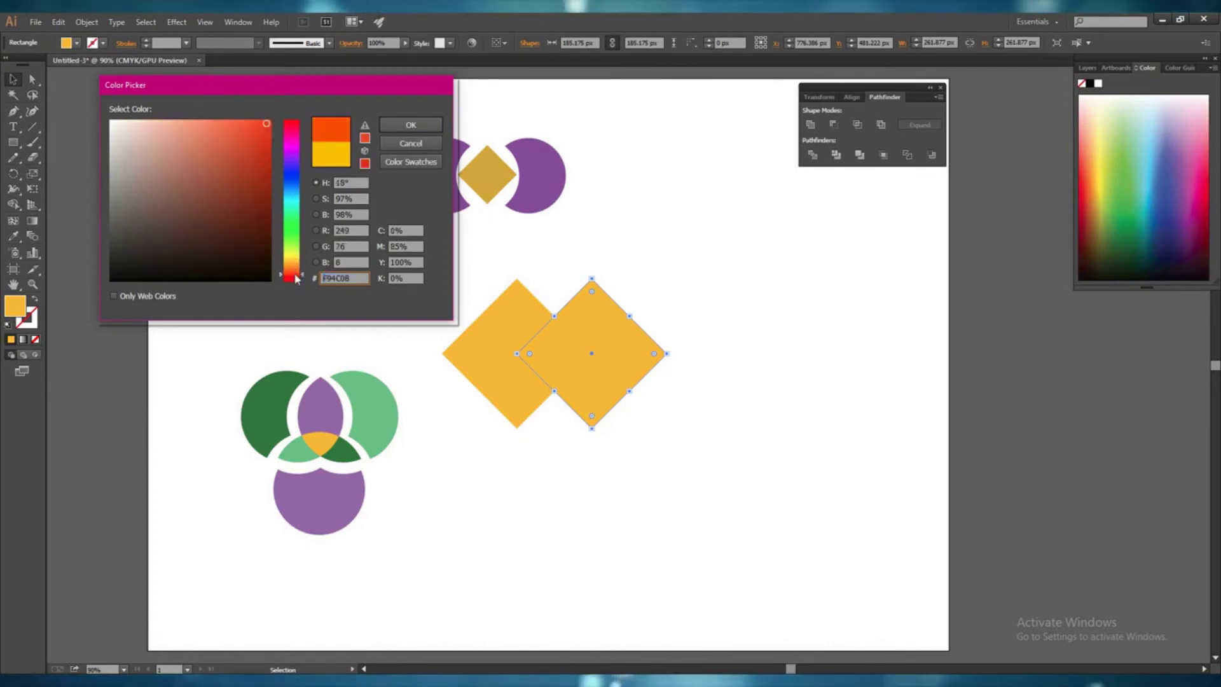
click(411, 125)
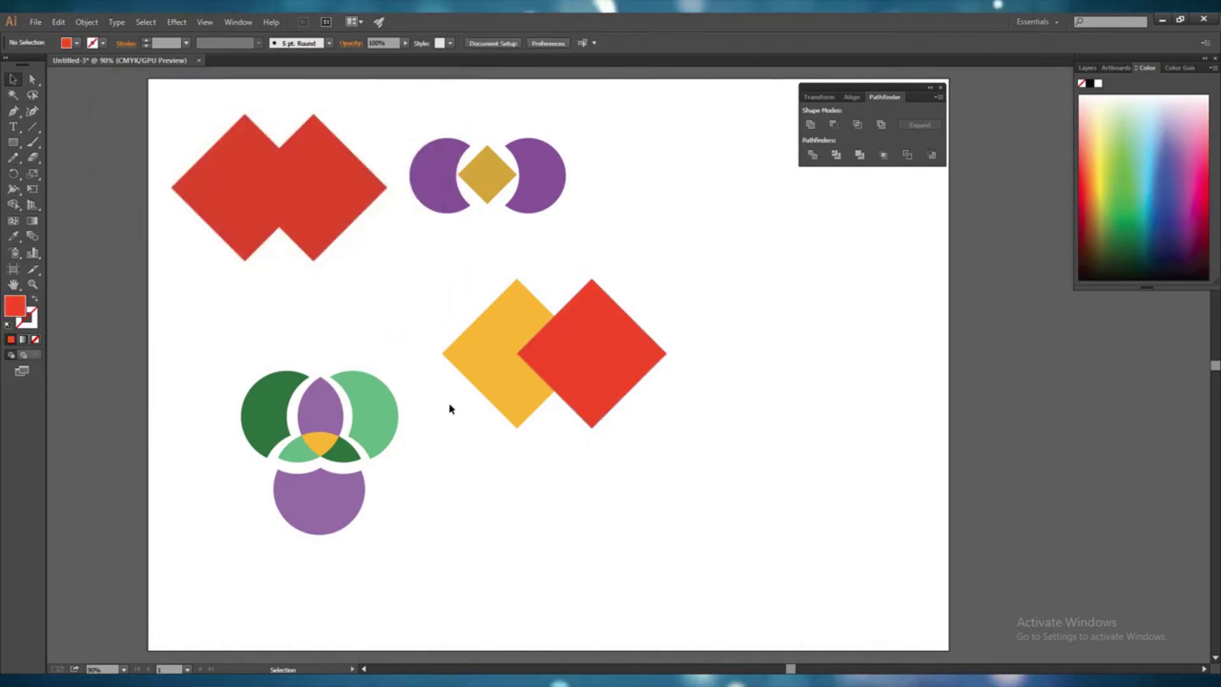
Apply Pathfinder Trim to the two overlapping yellow-orange and red diamonds, and ungroup the result.
drag(431, 289, 695, 444)
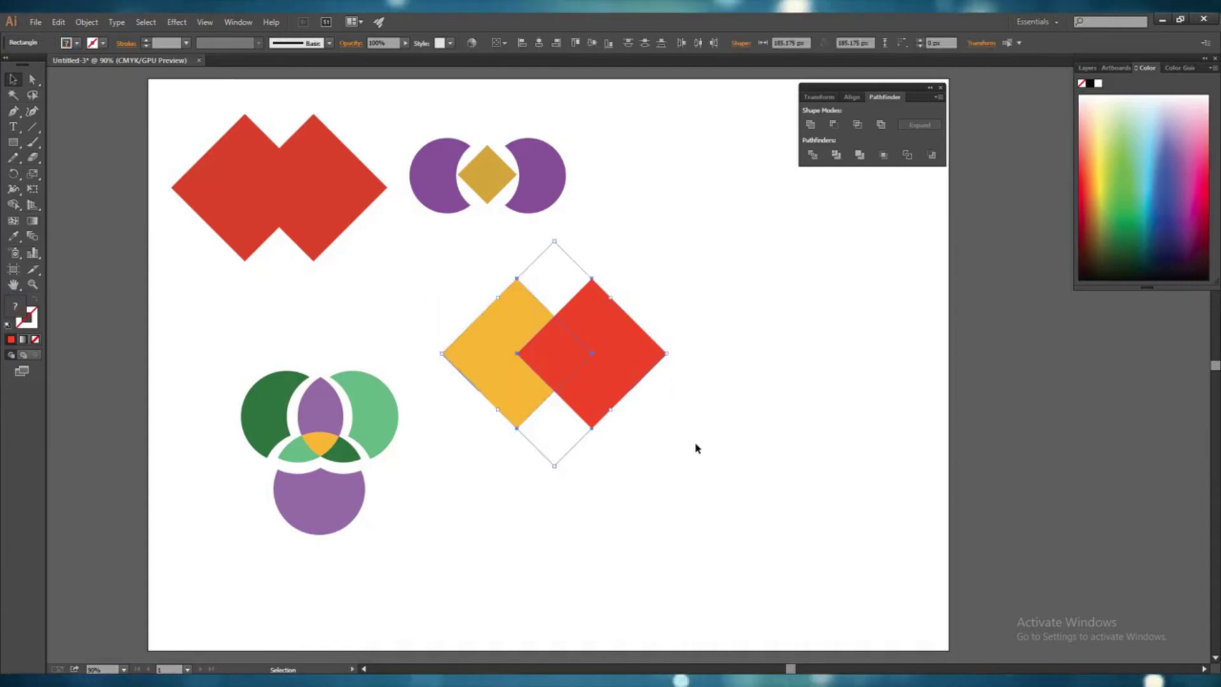
click(837, 155)
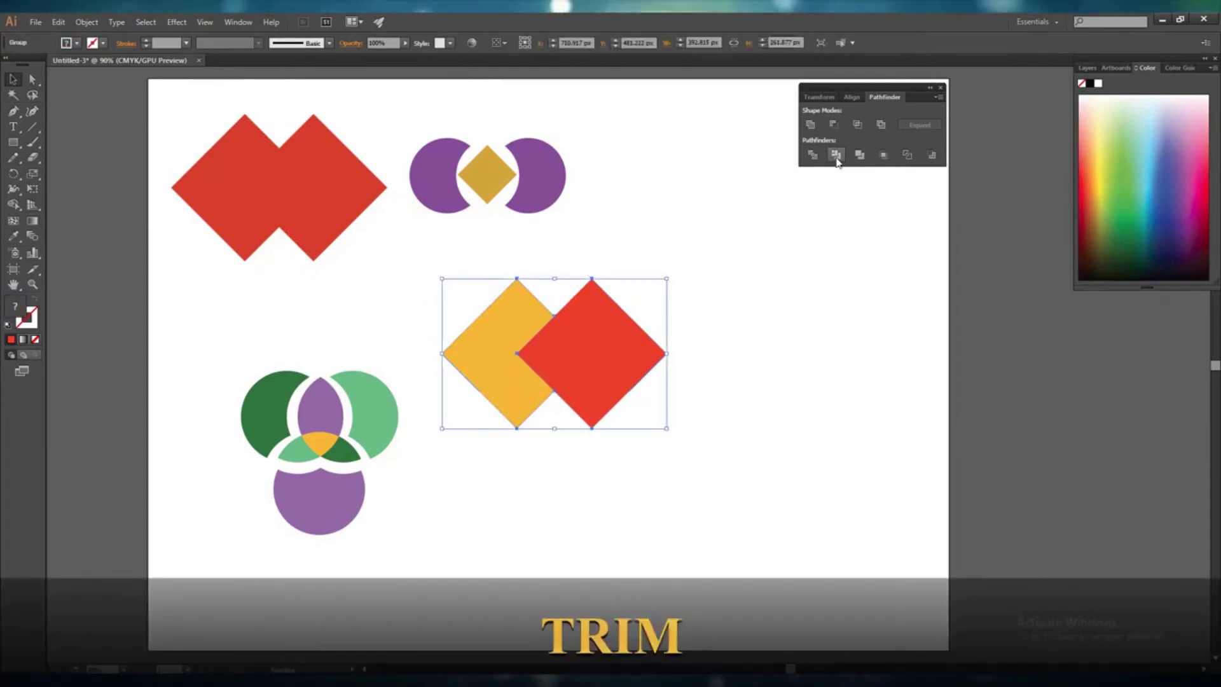
right_click(562, 360)
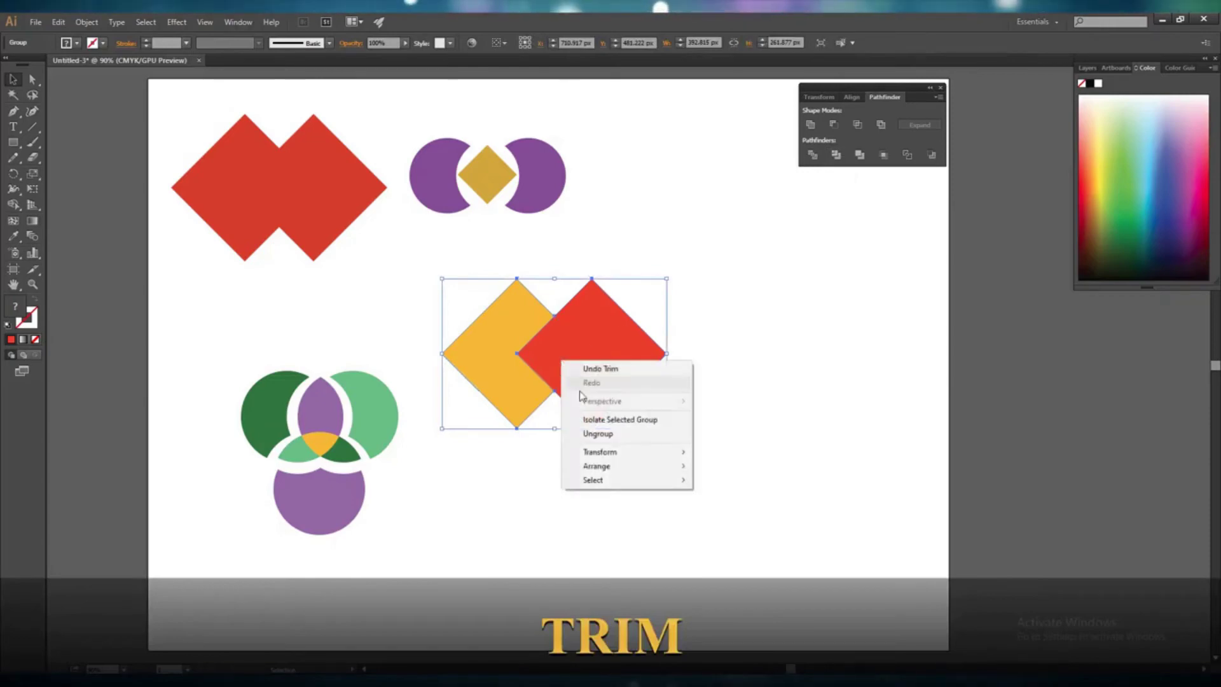
click(596, 431)
click(600, 439)
Nudge the red diamond to the right until a clear gap separates it from the notched yellow-orange piece, and deselect it.
click(613, 387)
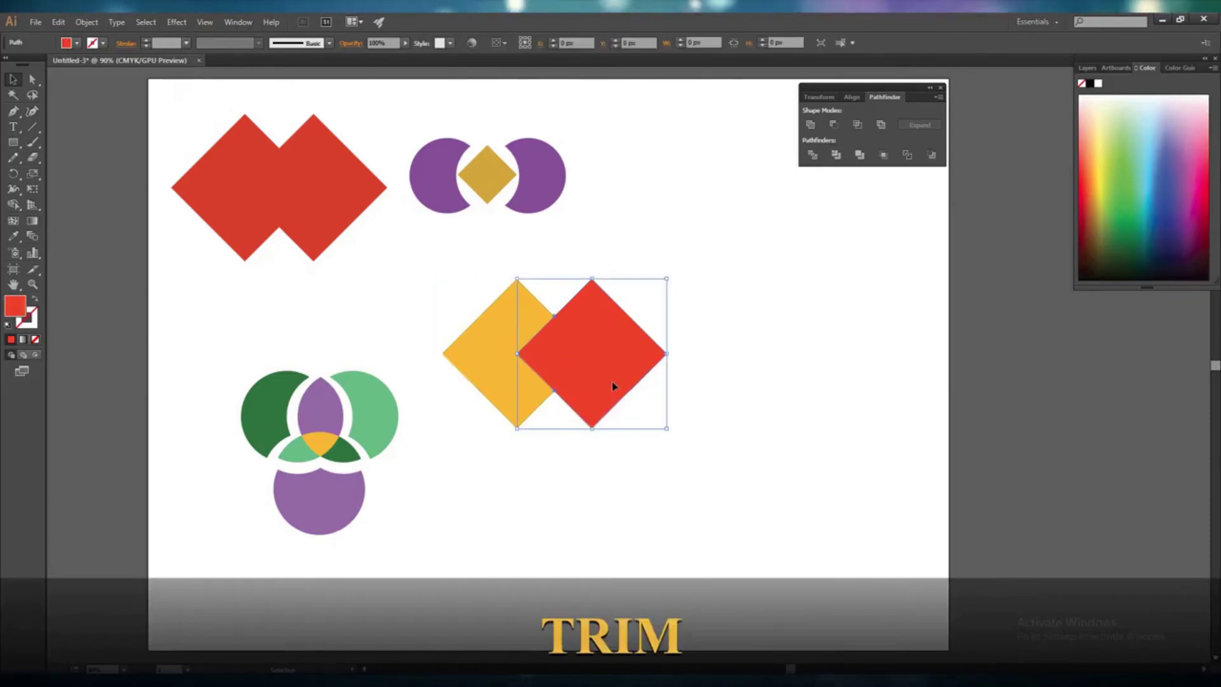
key(Right)
key(Right)
key(Right)
key(Right)
key(Right)
key(Right)
key(Right)
key(Right)
key(Right)
key(Right)
key(Right)
key(Right)
key(Right)
key(Right)
key(Right)
key(Right)
key(Right)
key(Right)
key(Right)
key(Right)
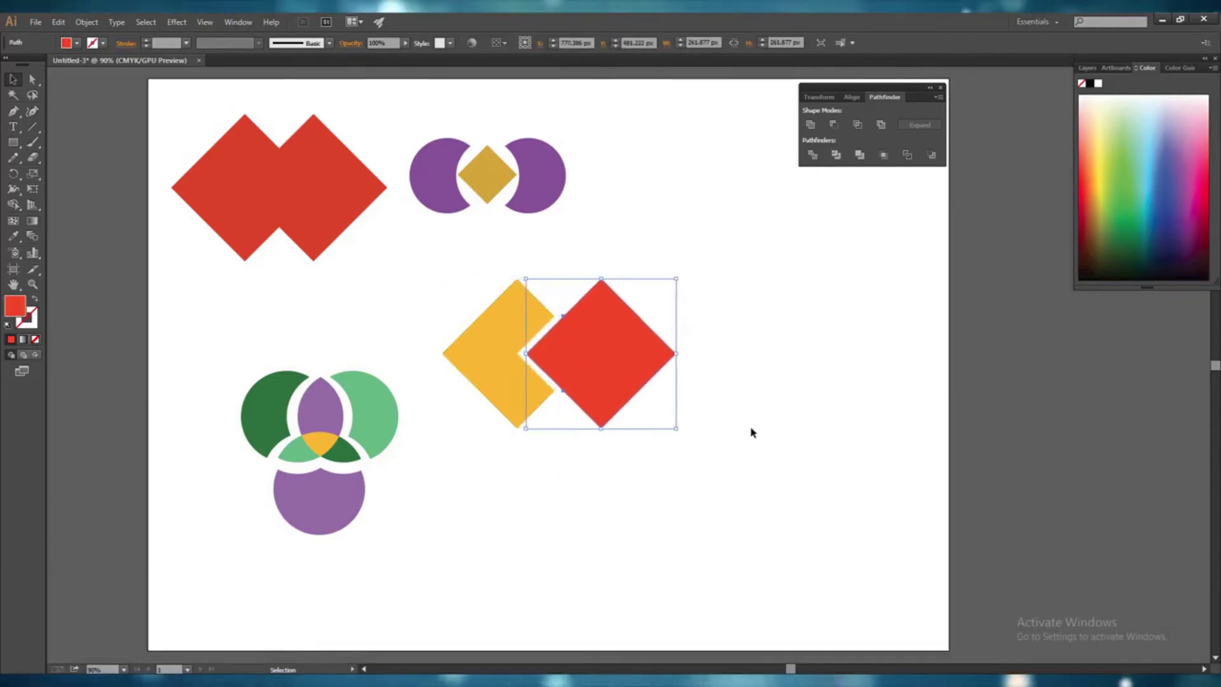
key(Right)
key(Right)
key(Right)
key(Right)
key(Right)
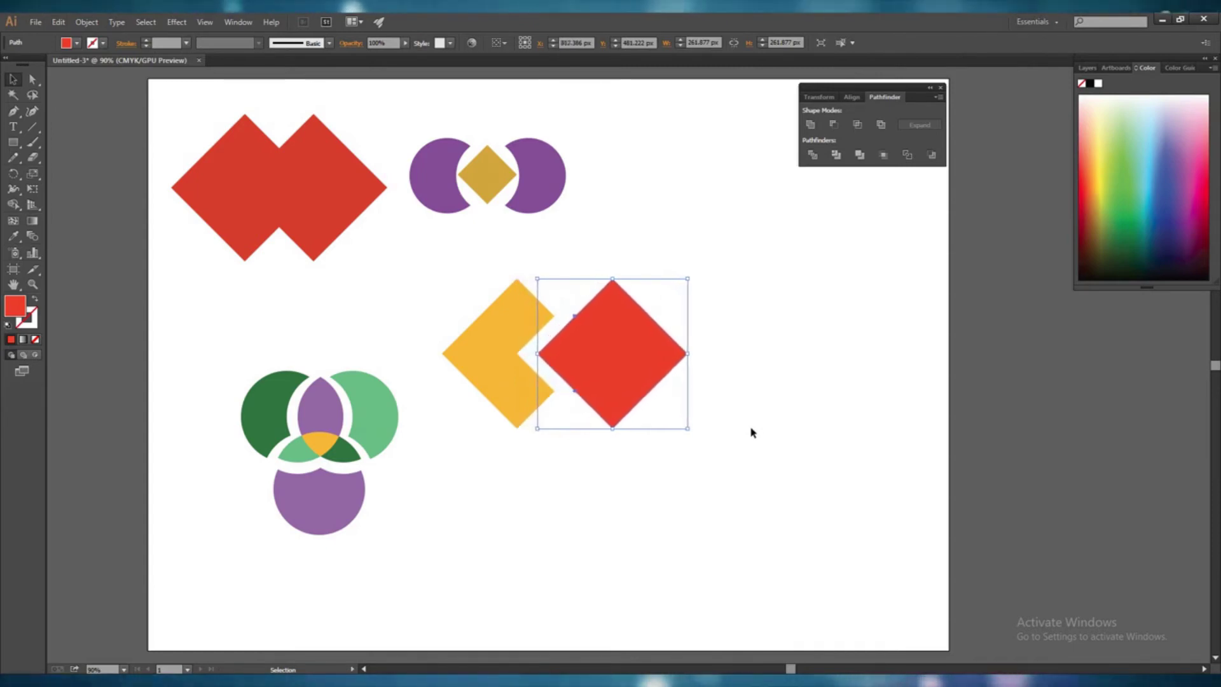
click(752, 434)
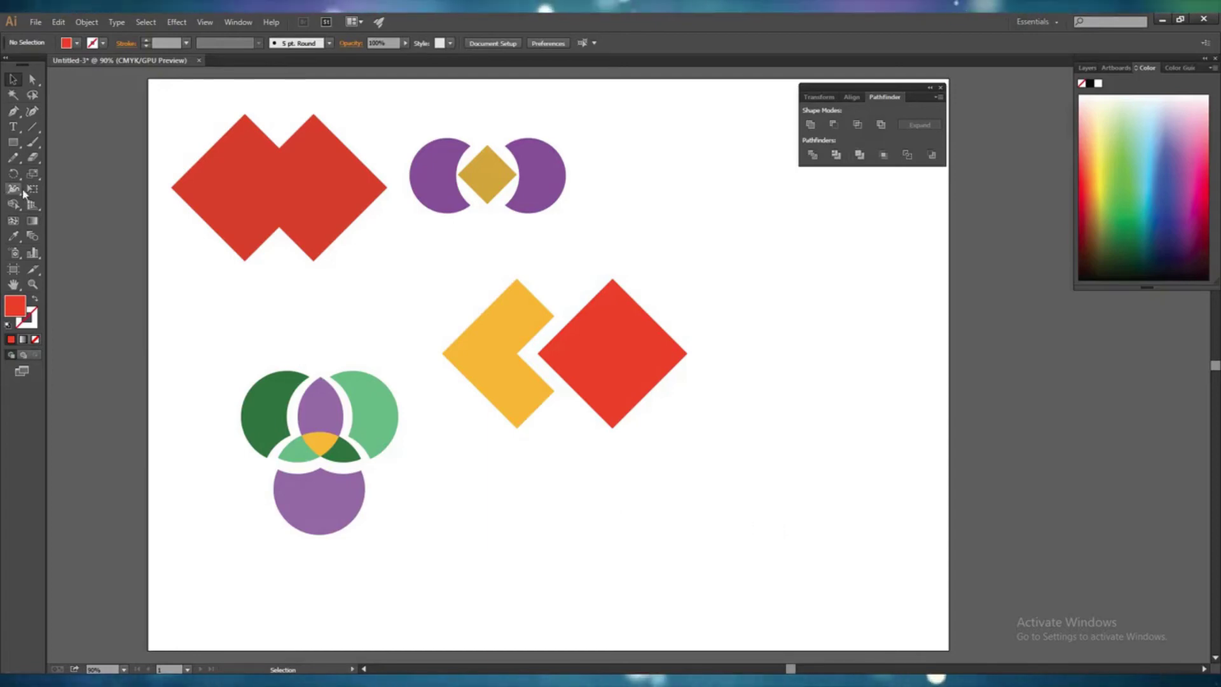
Draw a hexagon about 249 px wide in the empty area to the right of the purple circle pattern.
click(17, 144)
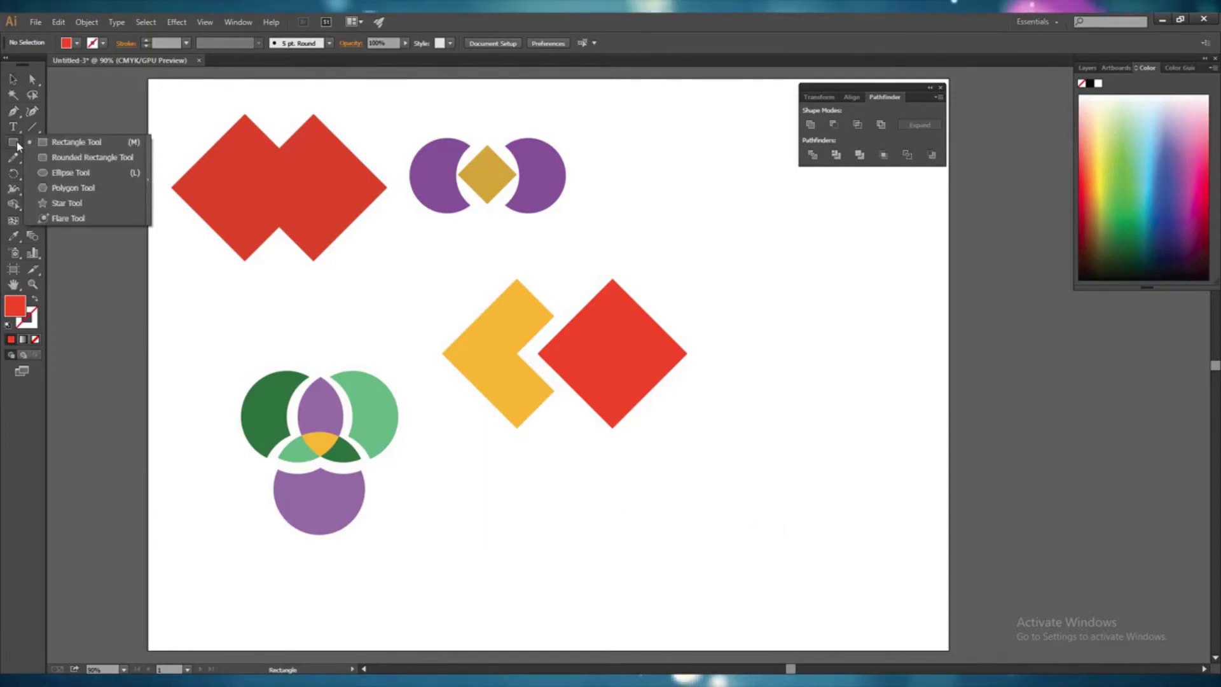
click(72, 188)
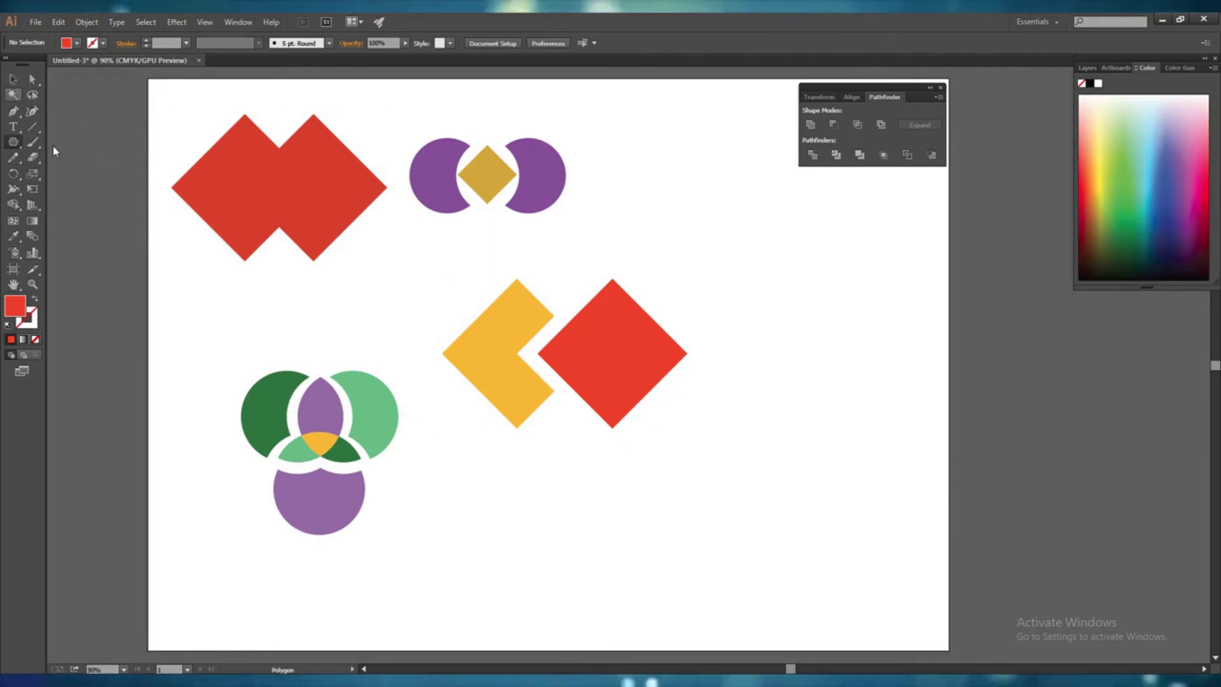
drag(790, 669, 804, 669)
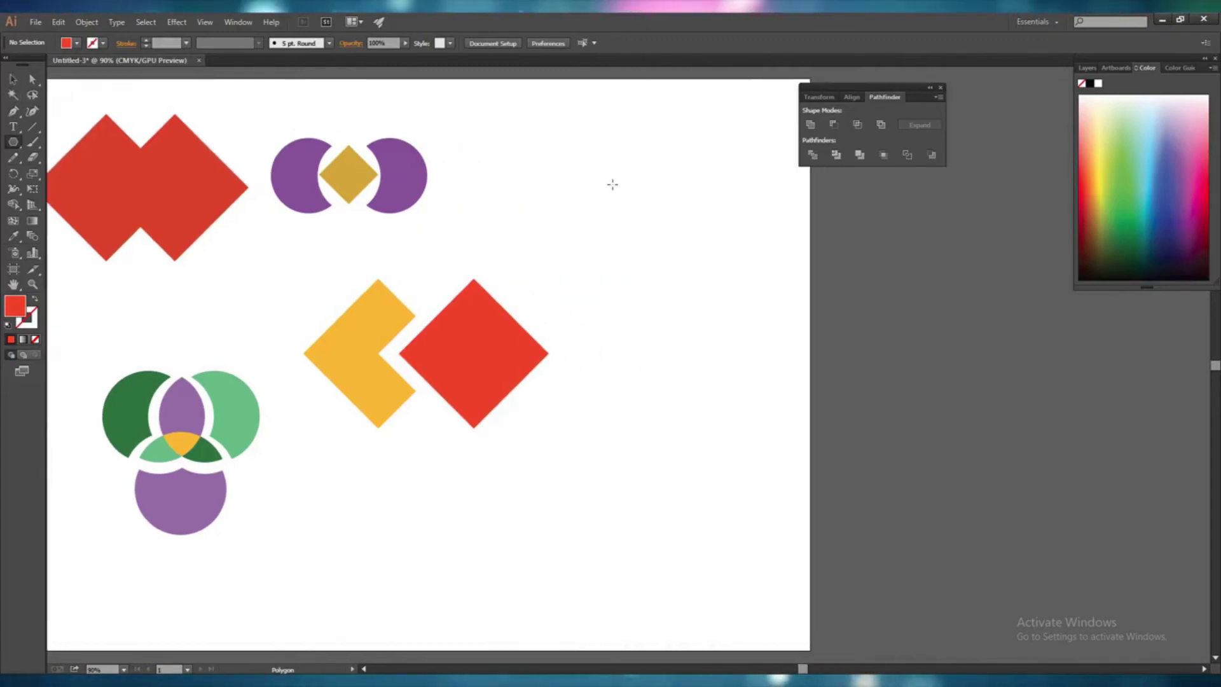
drag(818, 93, 850, 91)
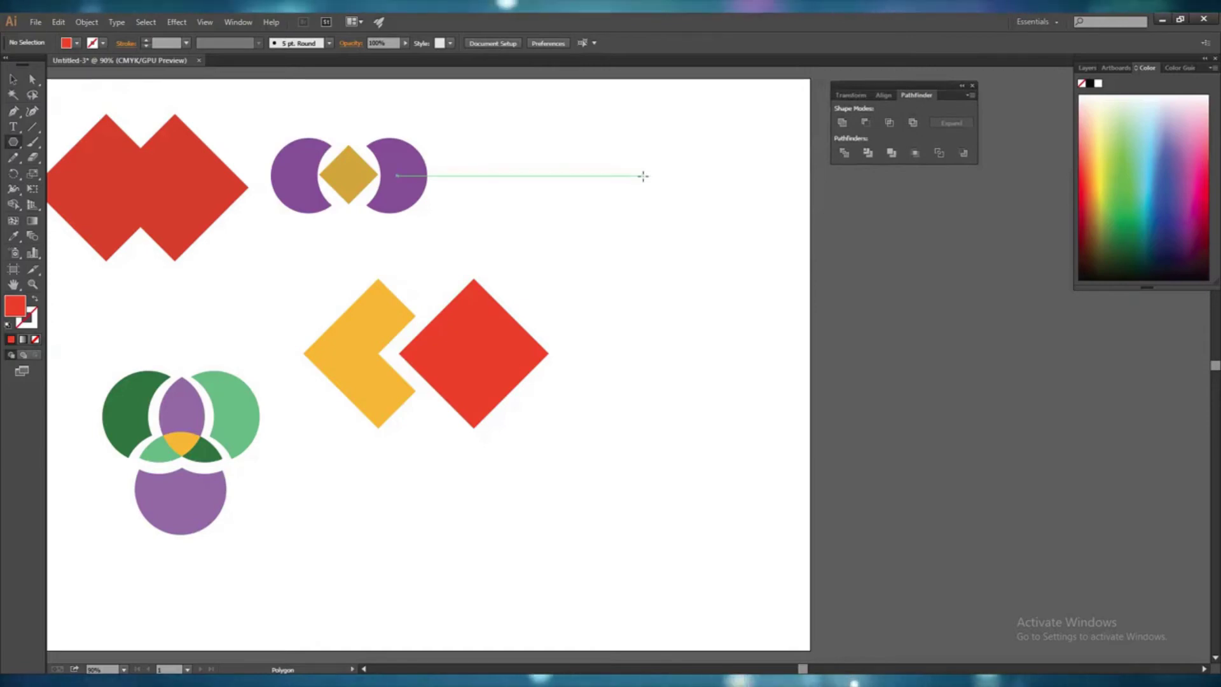
drag(643, 176, 679, 236)
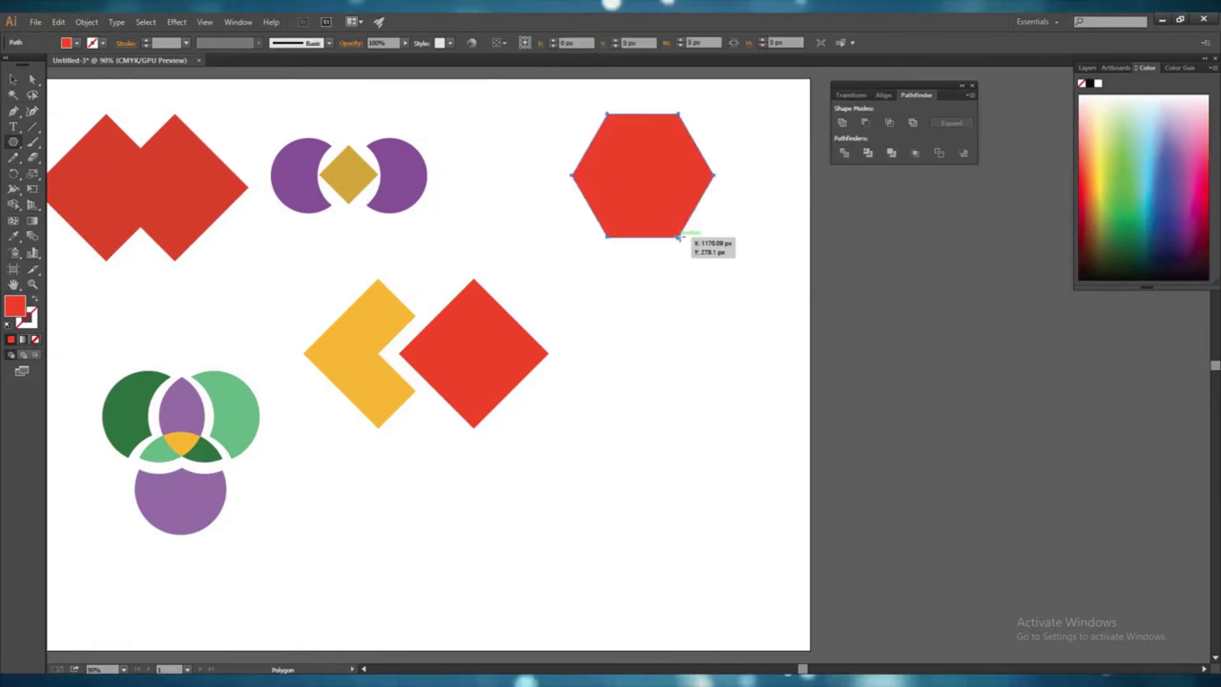
Fill the new hexagon with blue 2546EF.
double_click(14, 312)
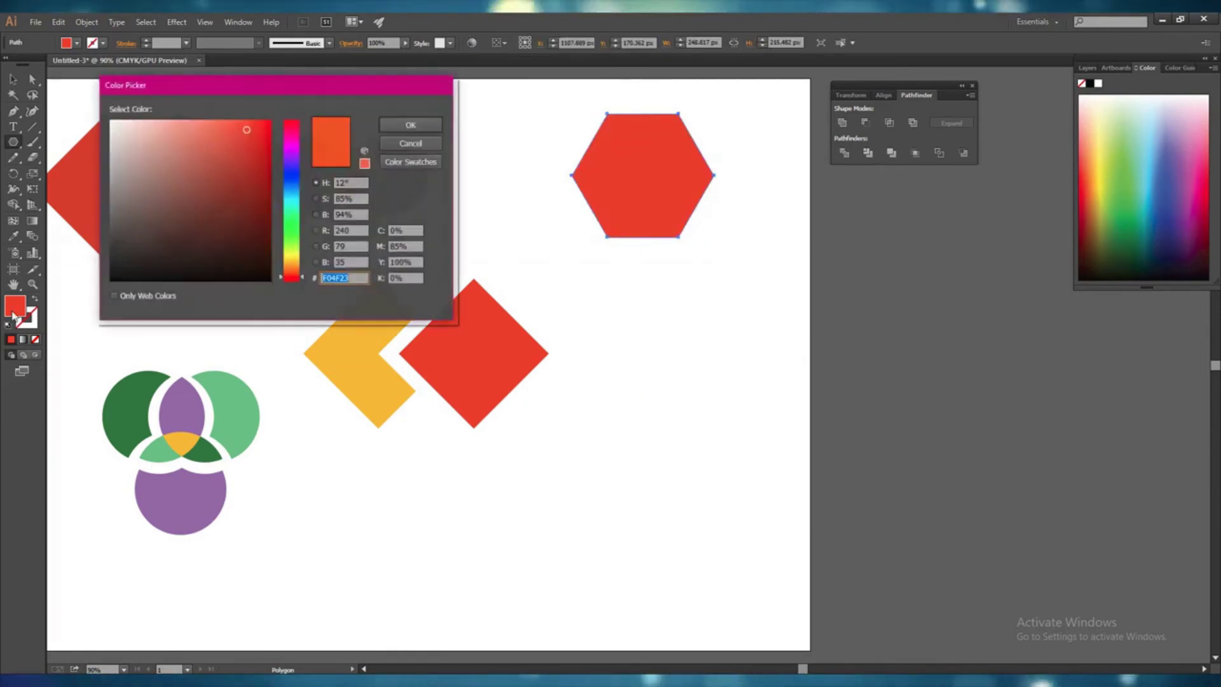
click(293, 183)
click(411, 124)
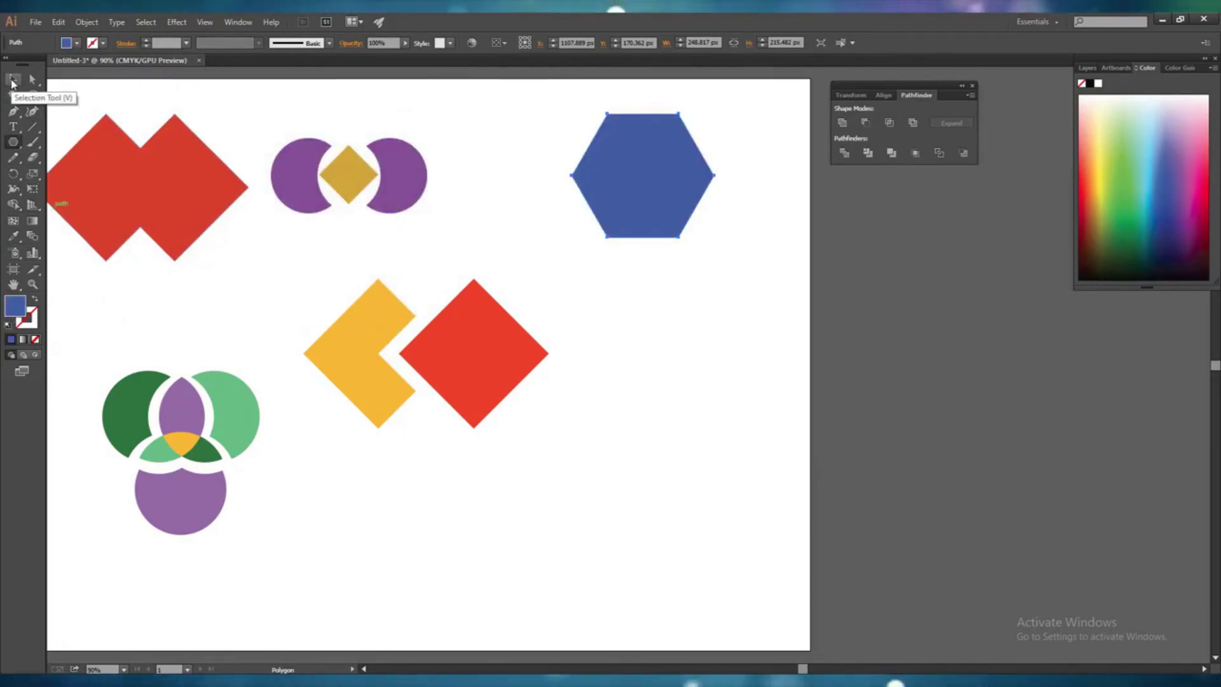
Draw a rounded square about 142 px wide with 20 px corners below the blue hexagon.
click(13, 142)
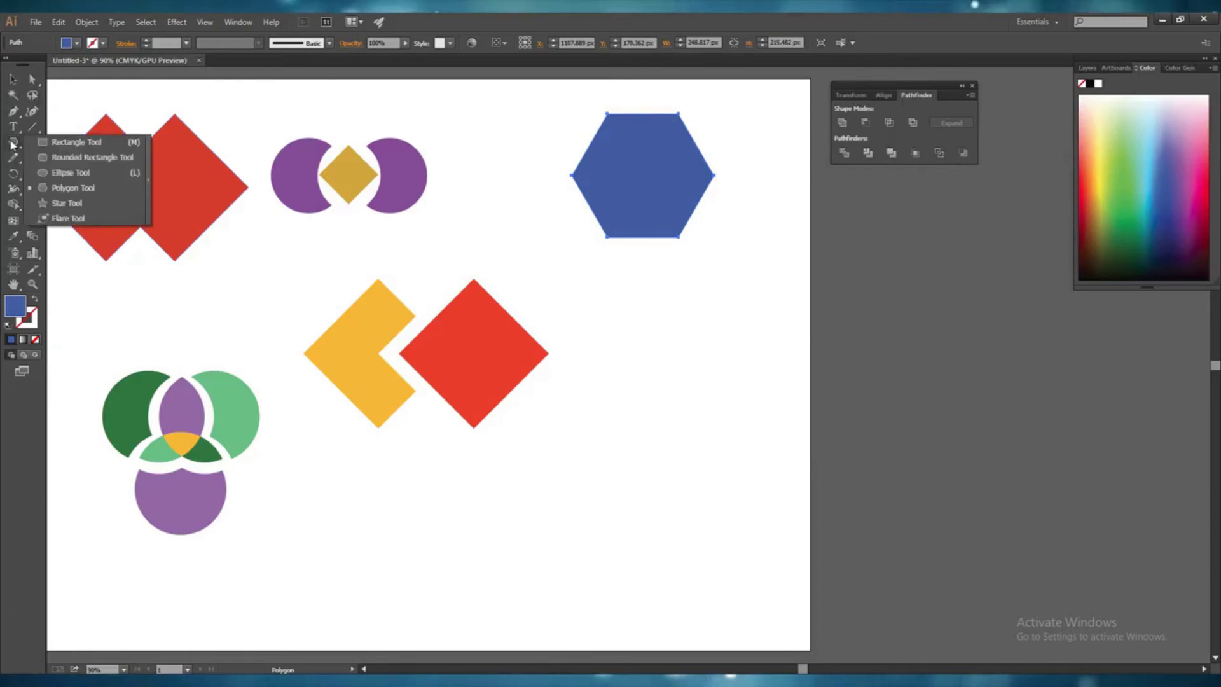
click(75, 157)
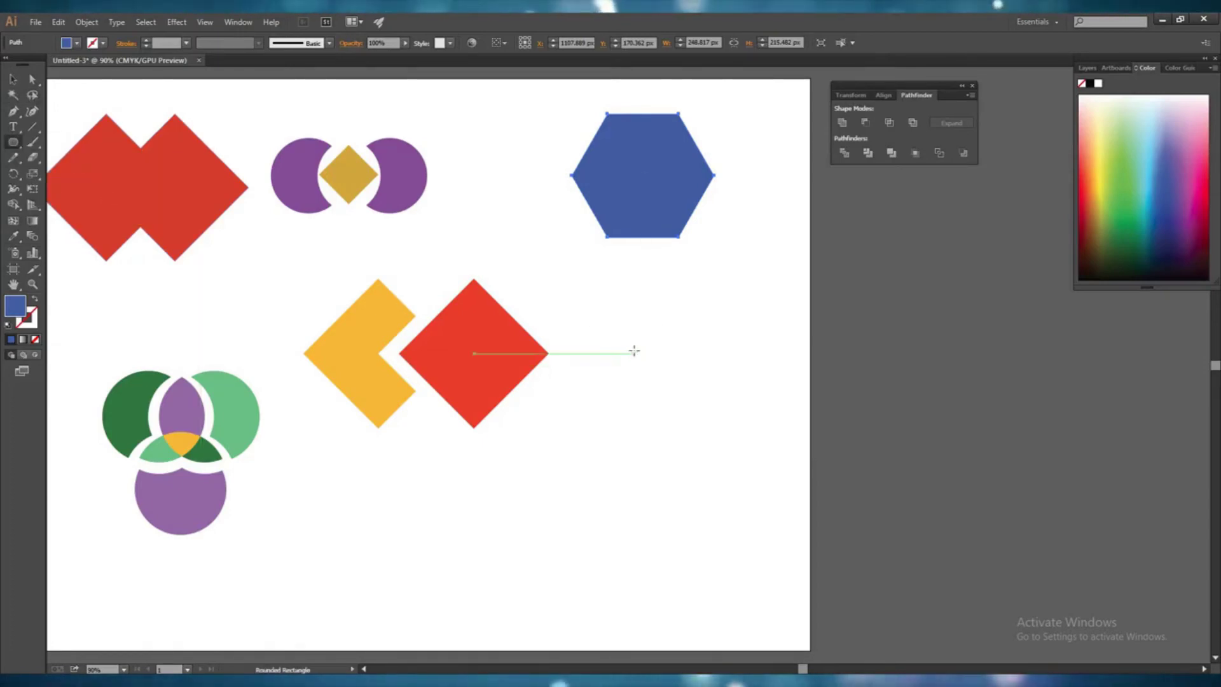
drag(633, 349, 675, 390)
click(18, 77)
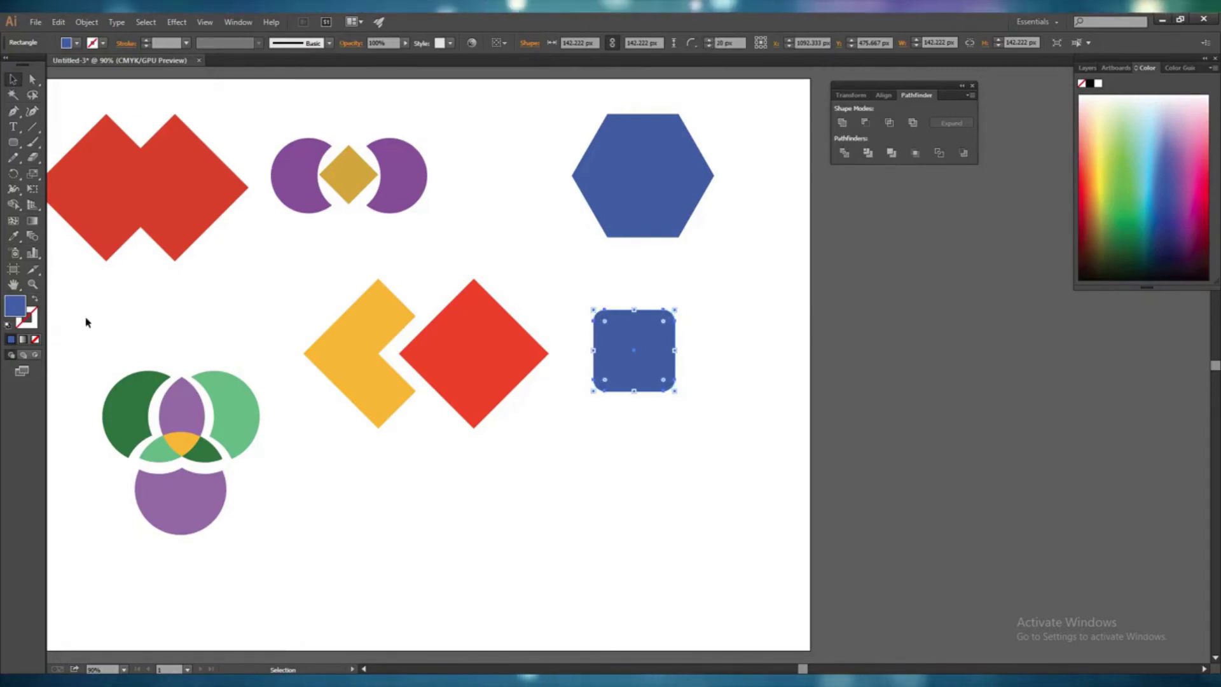
Fill the rounded square with yellow-green A0ED26.
double_click(16, 307)
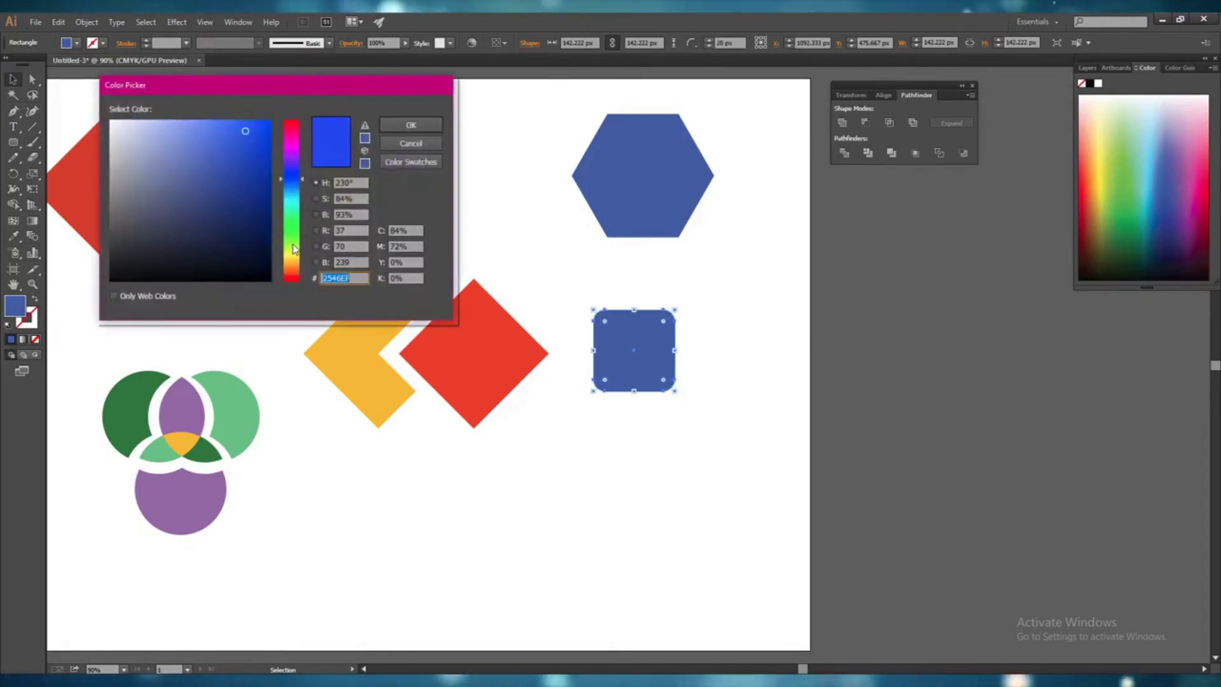
text(A0ED26)
click(412, 126)
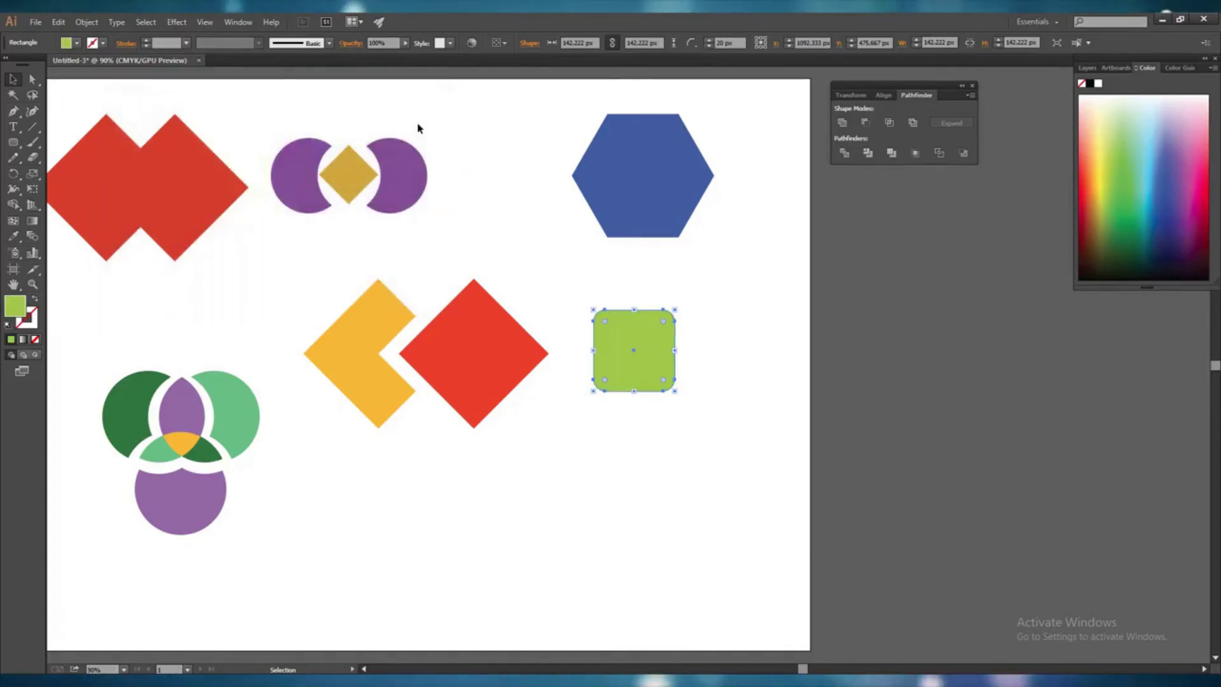
Move the green rounded square onto the blue hexagon, nudge it to the hexagon's centre, and deselect it.
drag(645, 369, 652, 199)
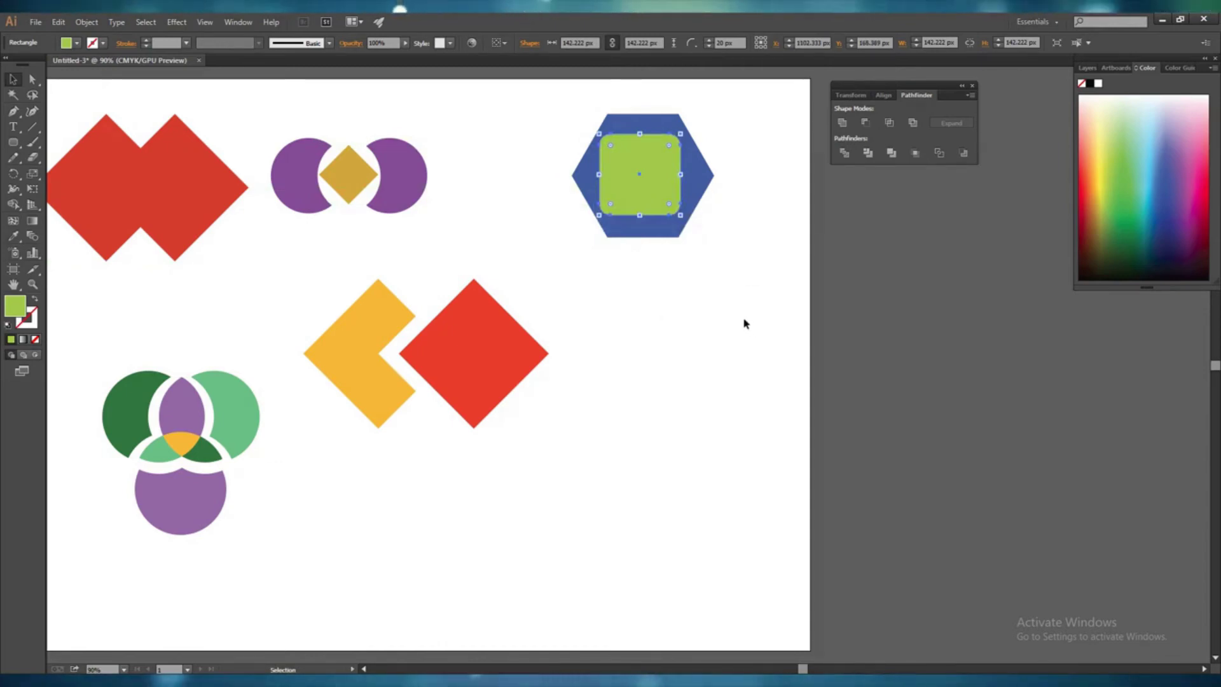
key(Right)
key(Right)
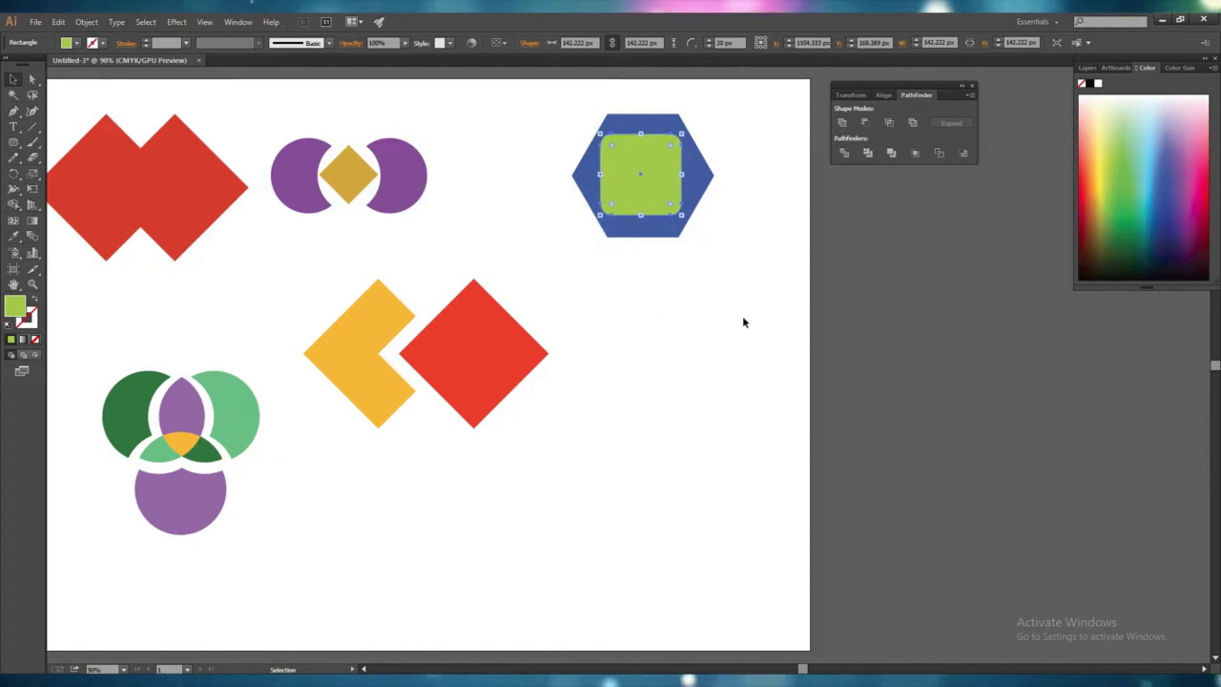
key(Down)
key(Down)
key(Down)
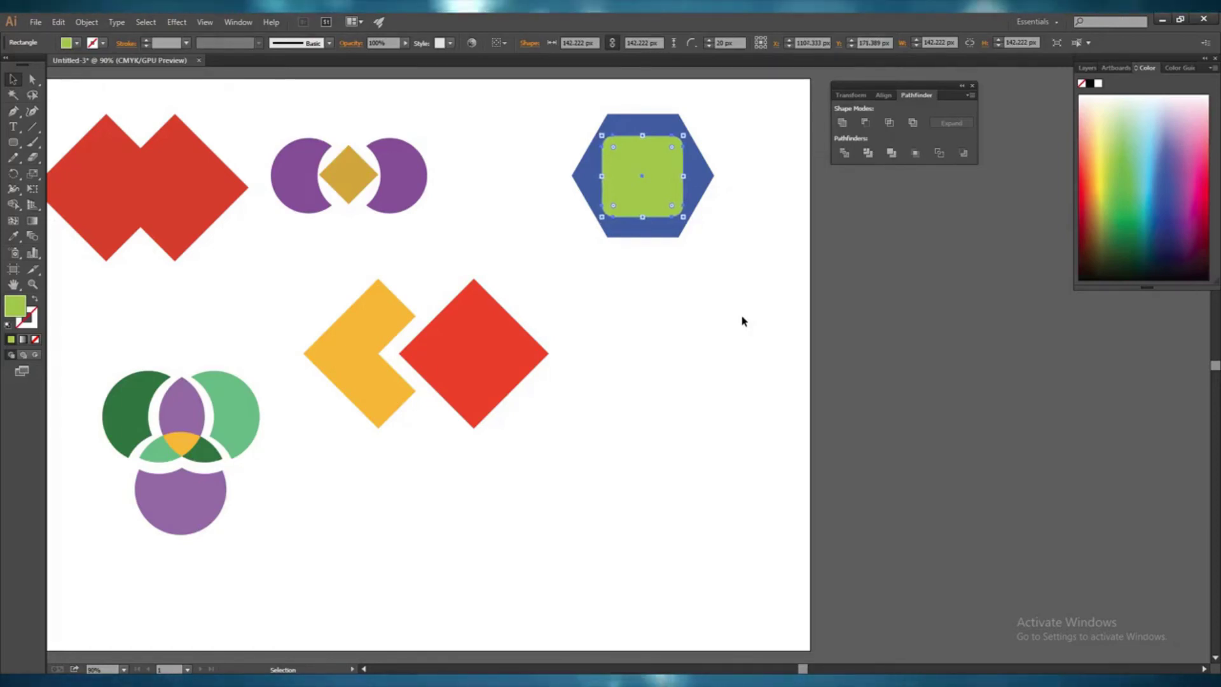
click(715, 329)
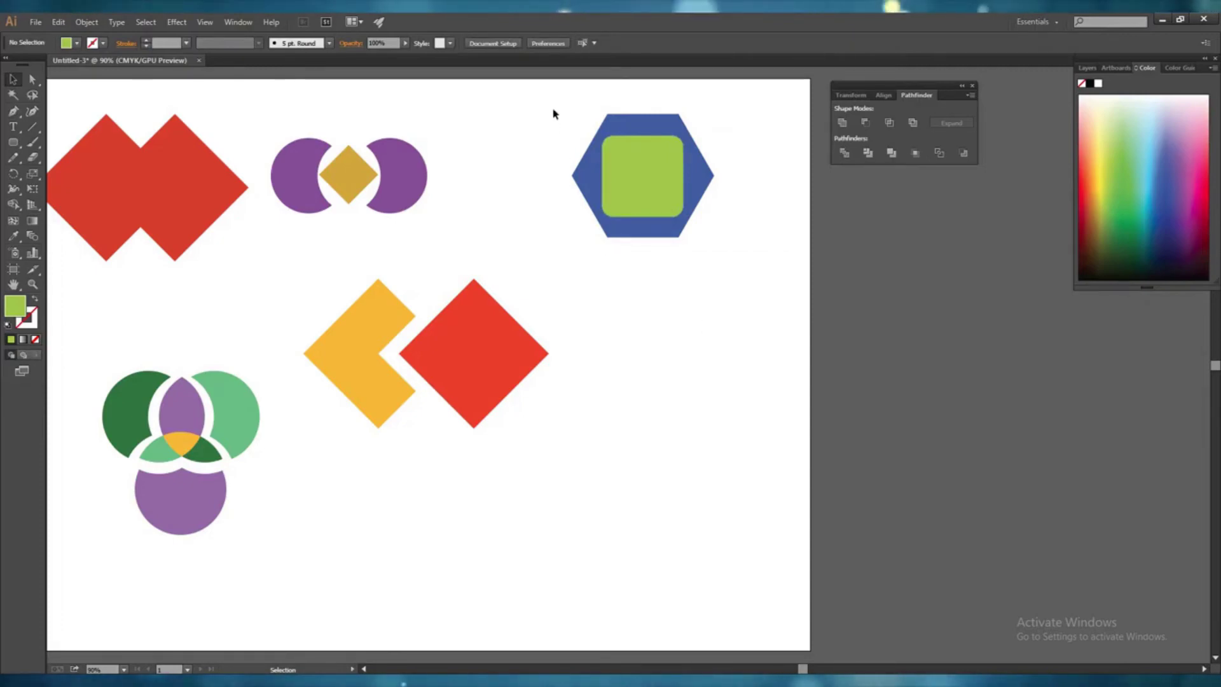
Place the hexagon with its green square beside the red diamond, and apply Pathfinder Merge to them, ungrouping the result.
drag(562, 178, 746, 264)
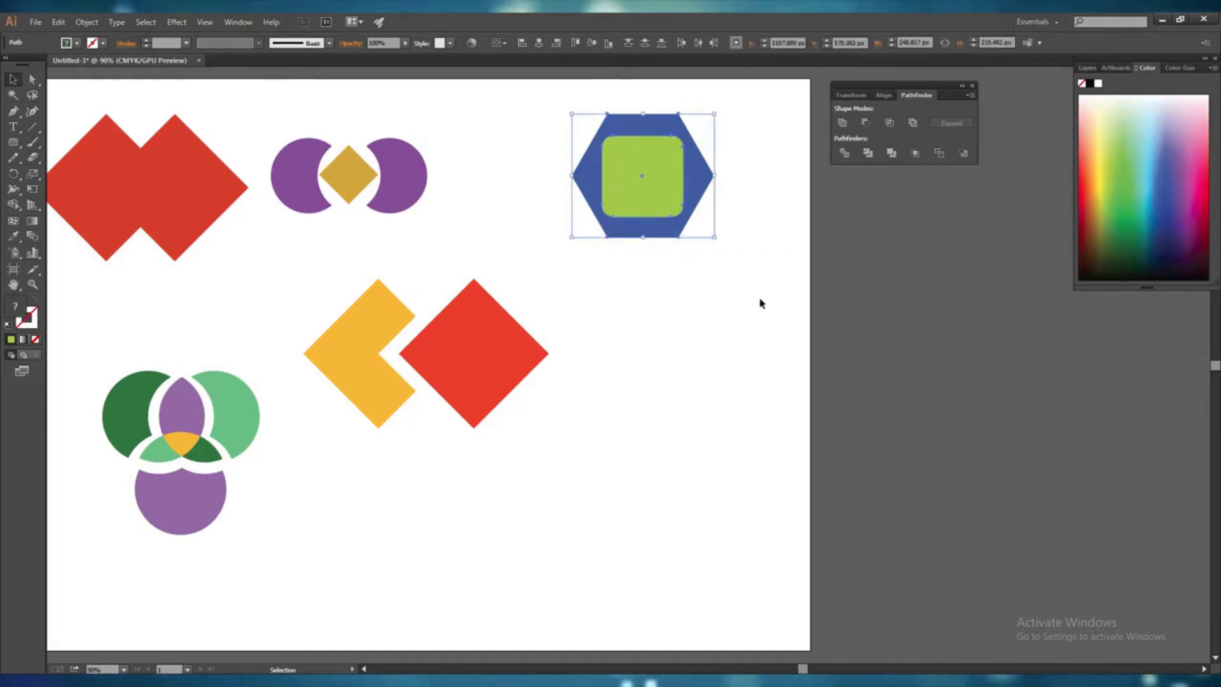
drag(649, 193, 684, 361)
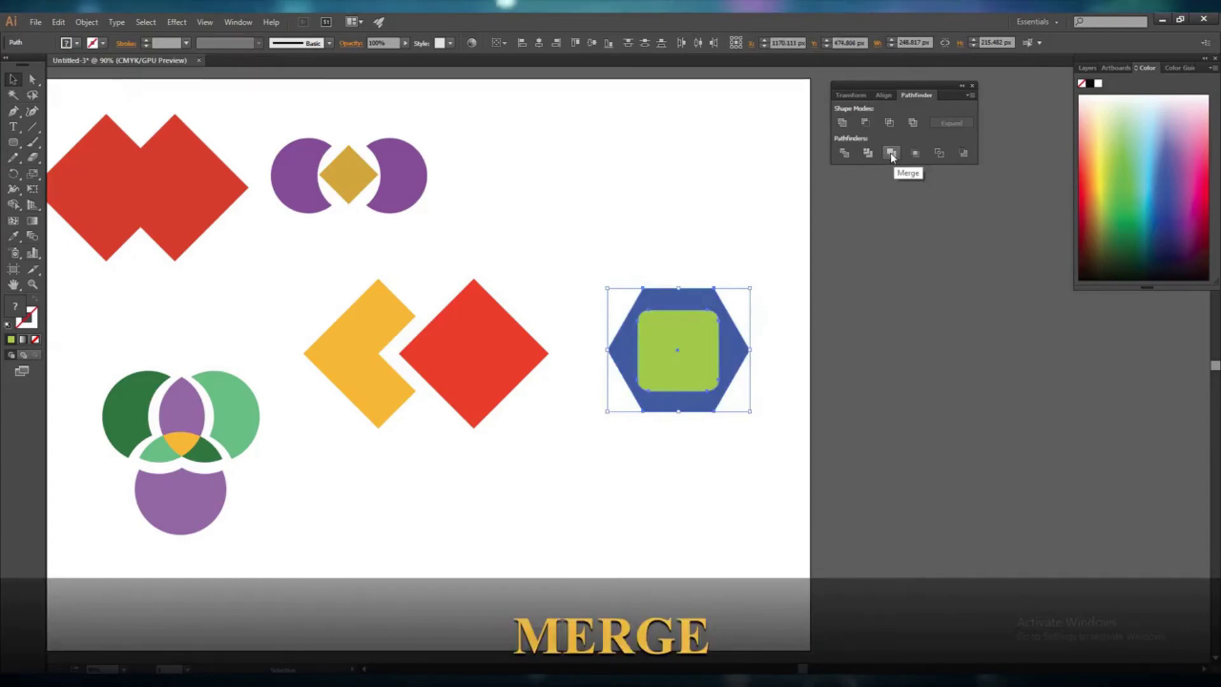
click(892, 154)
right_click(671, 351)
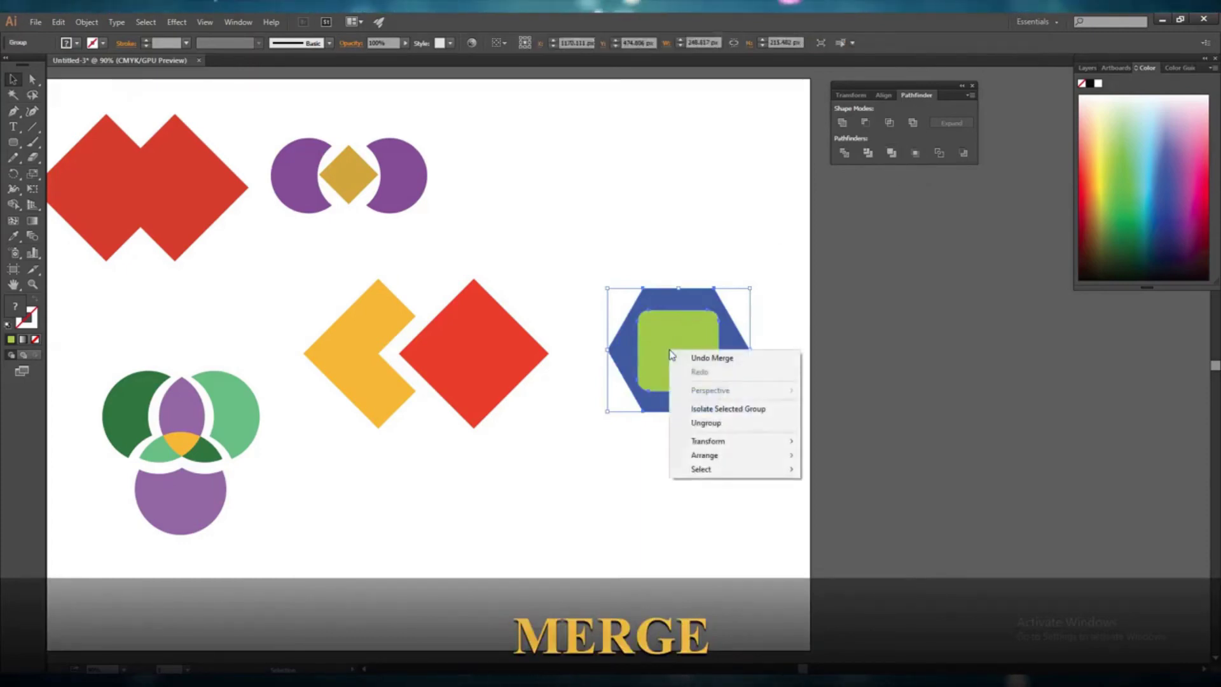
click(693, 423)
click(671, 465)
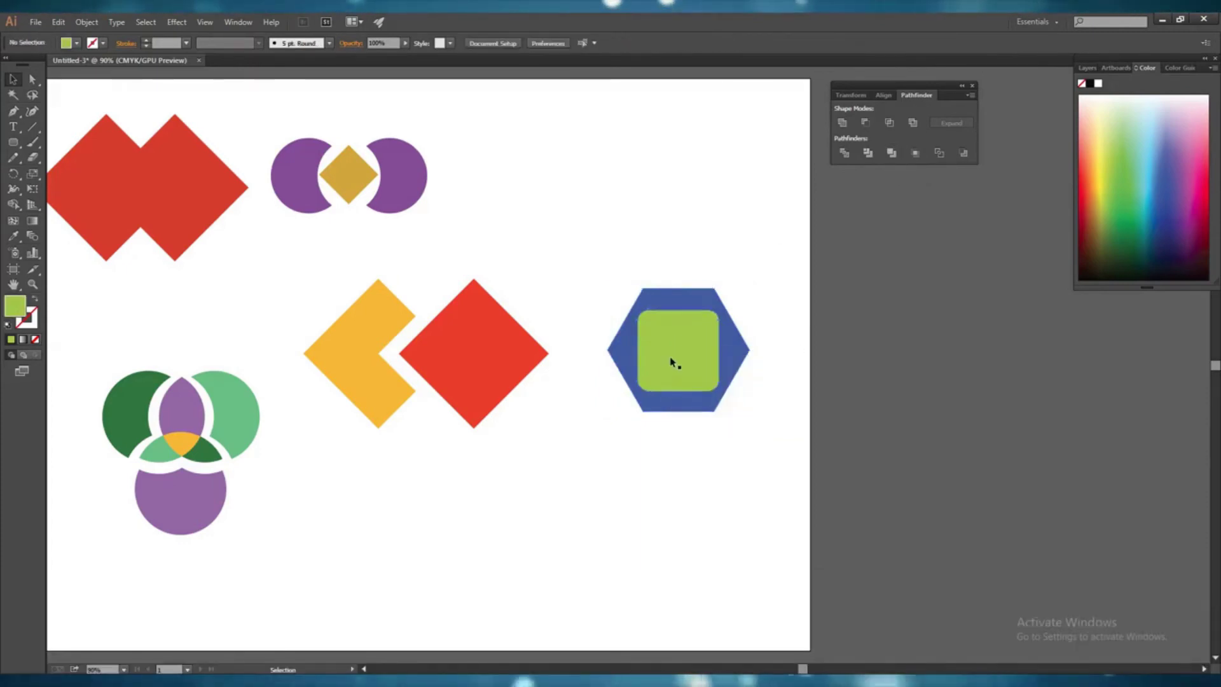
Pull the green square out and delete it, and move the hollow blue hexagon up beside the purple circle pattern.
drag(671, 363, 573, 173)
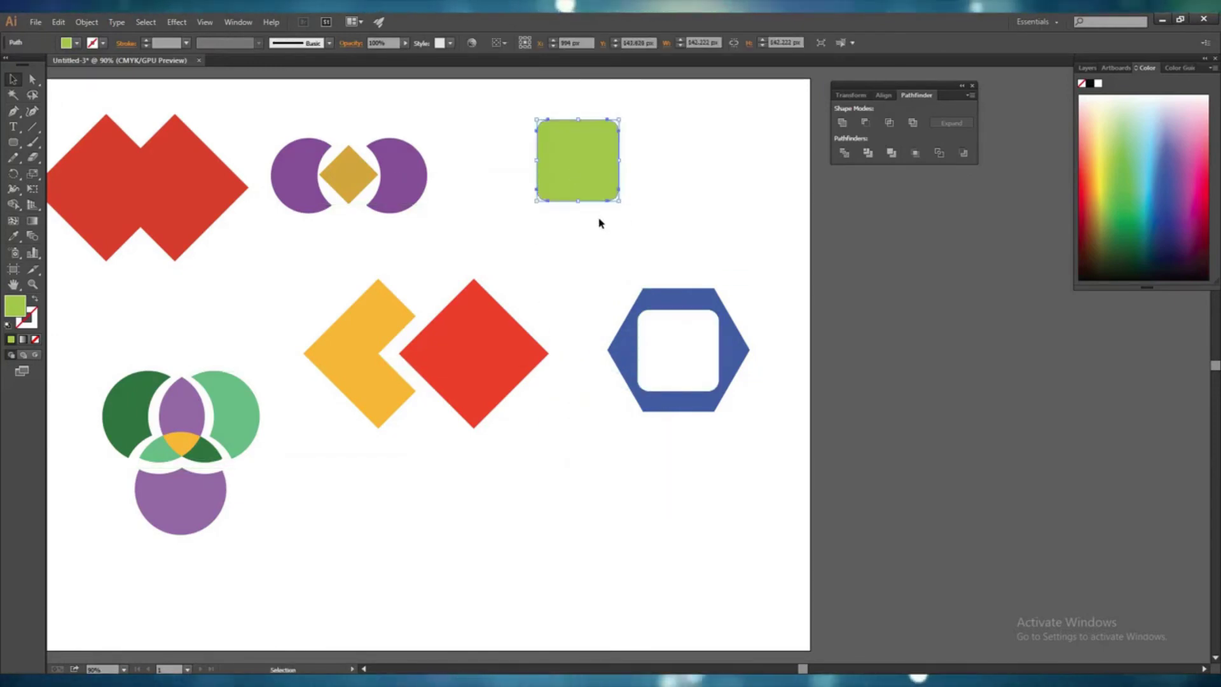
key(Delete)
click(668, 303)
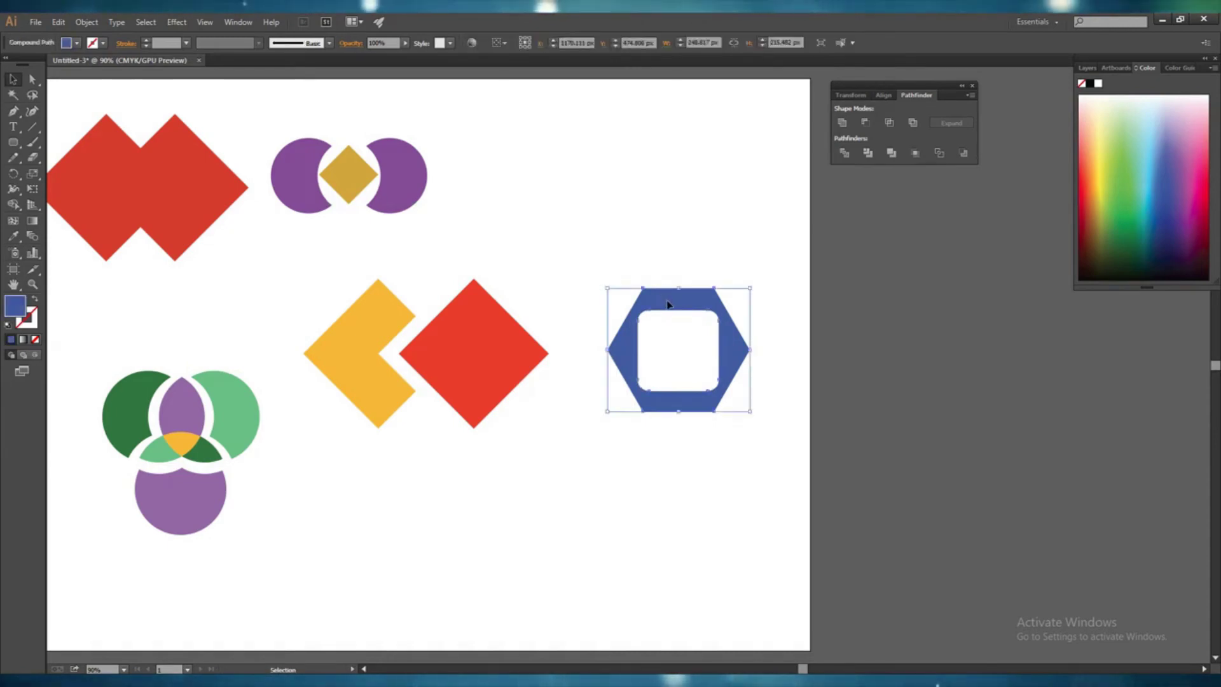
drag(668, 304, 575, 129)
click(685, 318)
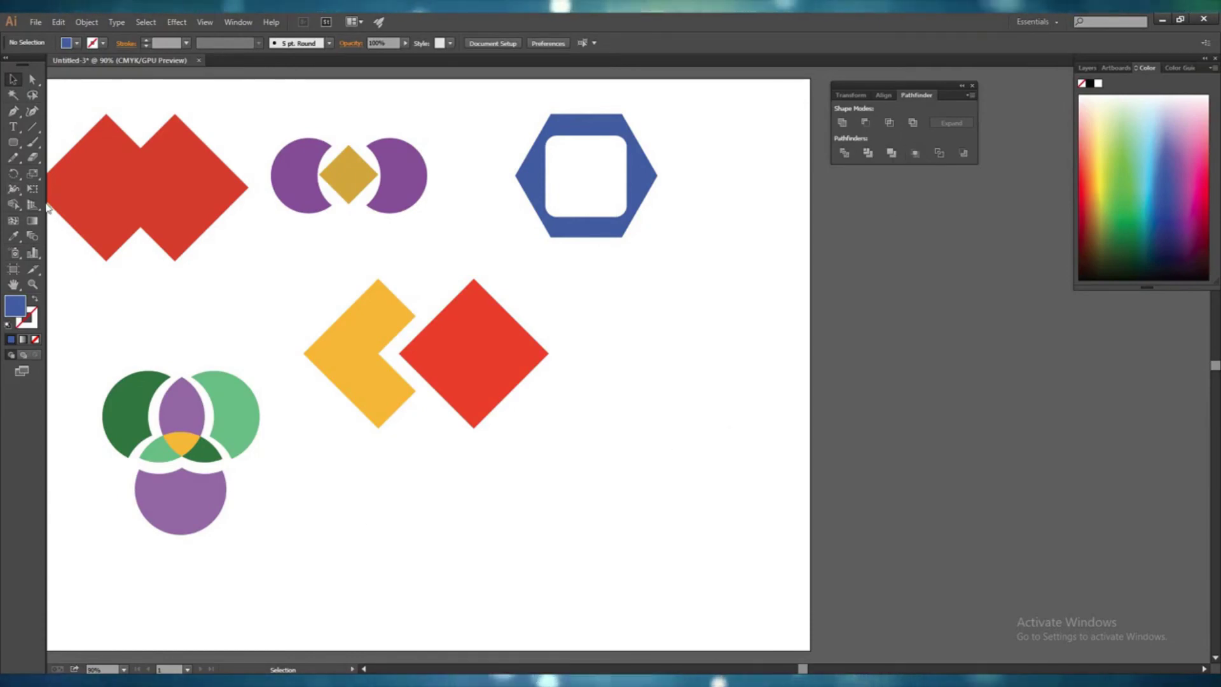
Draw another blue hexagon about 249 px wide below the red diamond, and shift it slightly right and down.
click(16, 148)
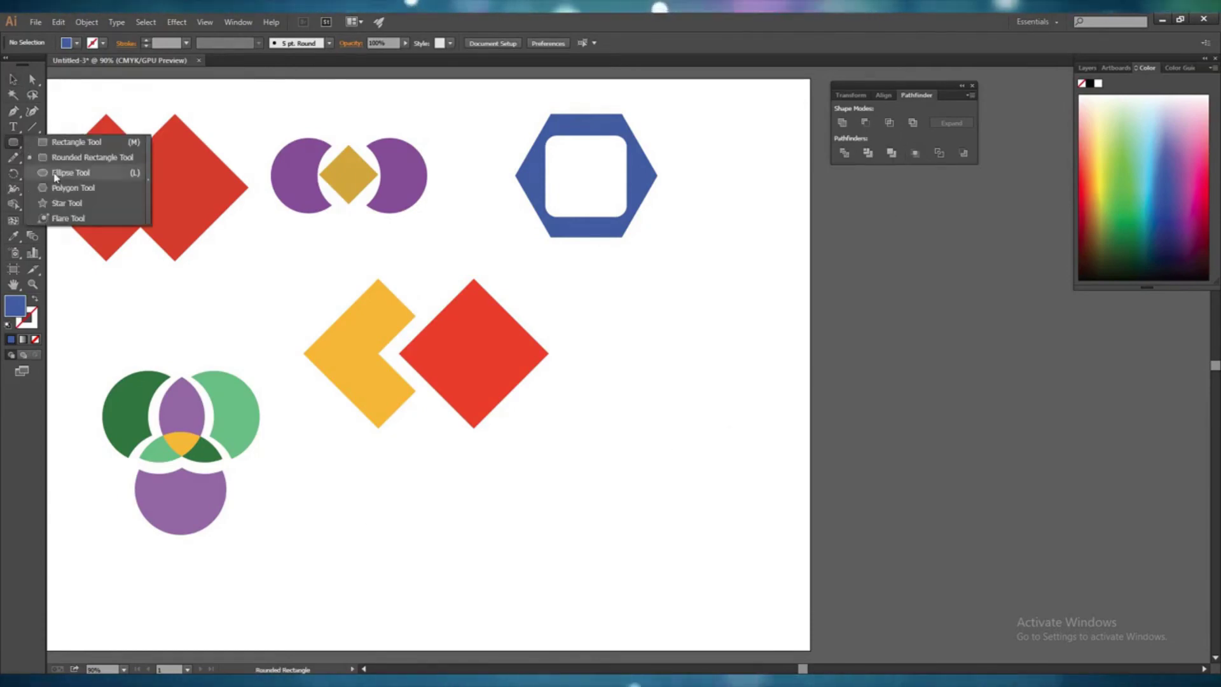
click(71, 188)
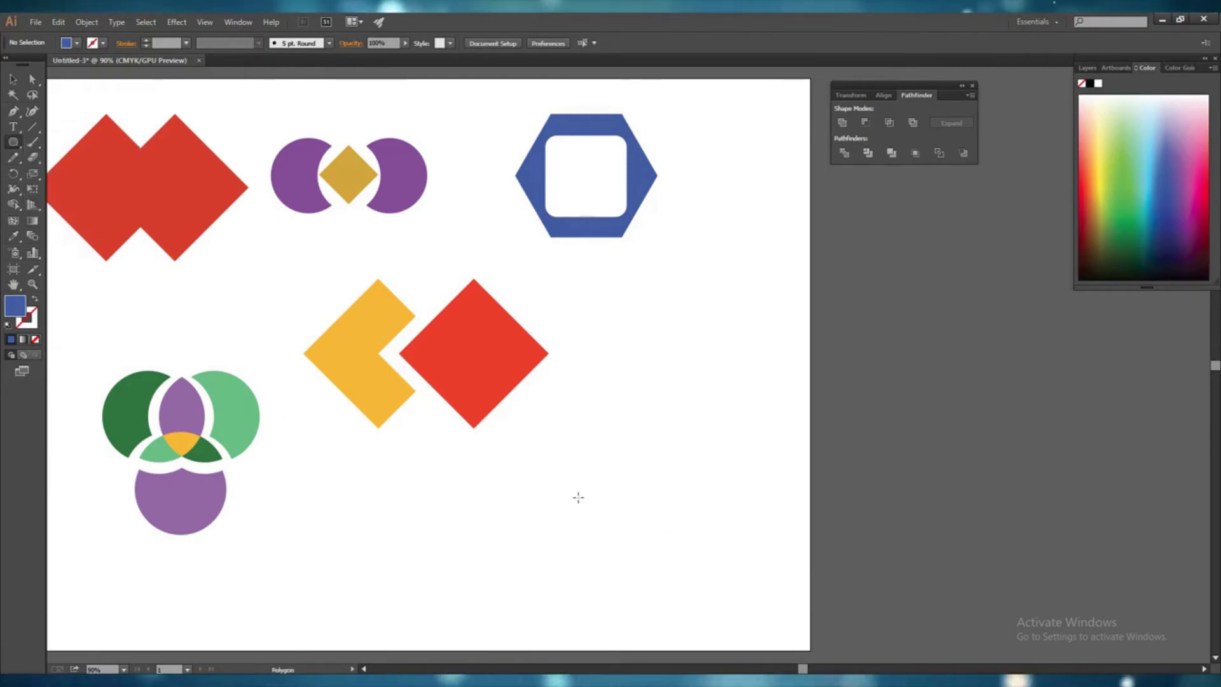
drag(560, 486, 599, 545)
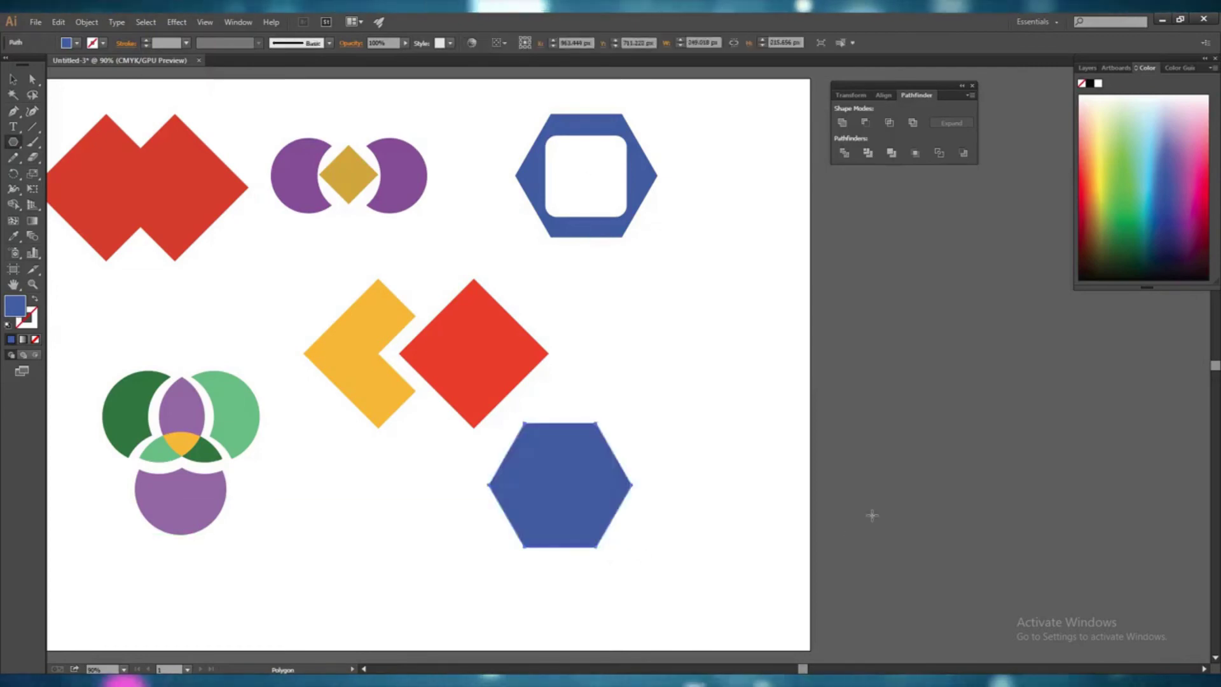
scroll(839, 494, down, 2)
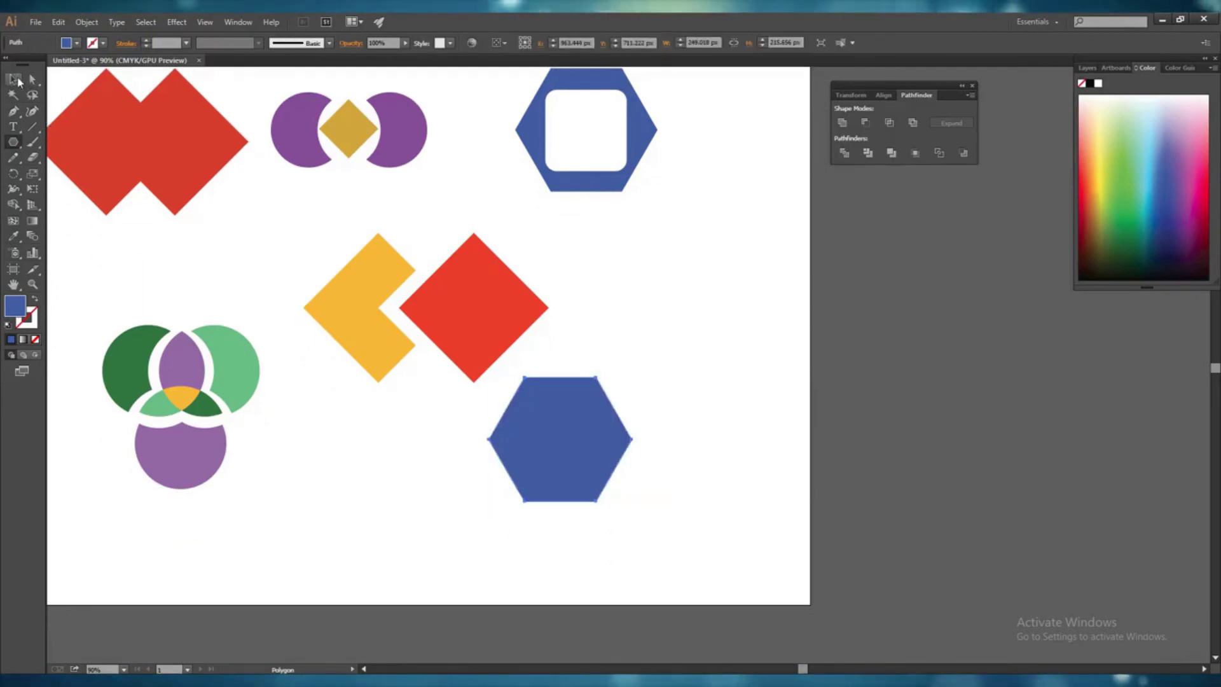
click(18, 81)
drag(580, 450, 624, 471)
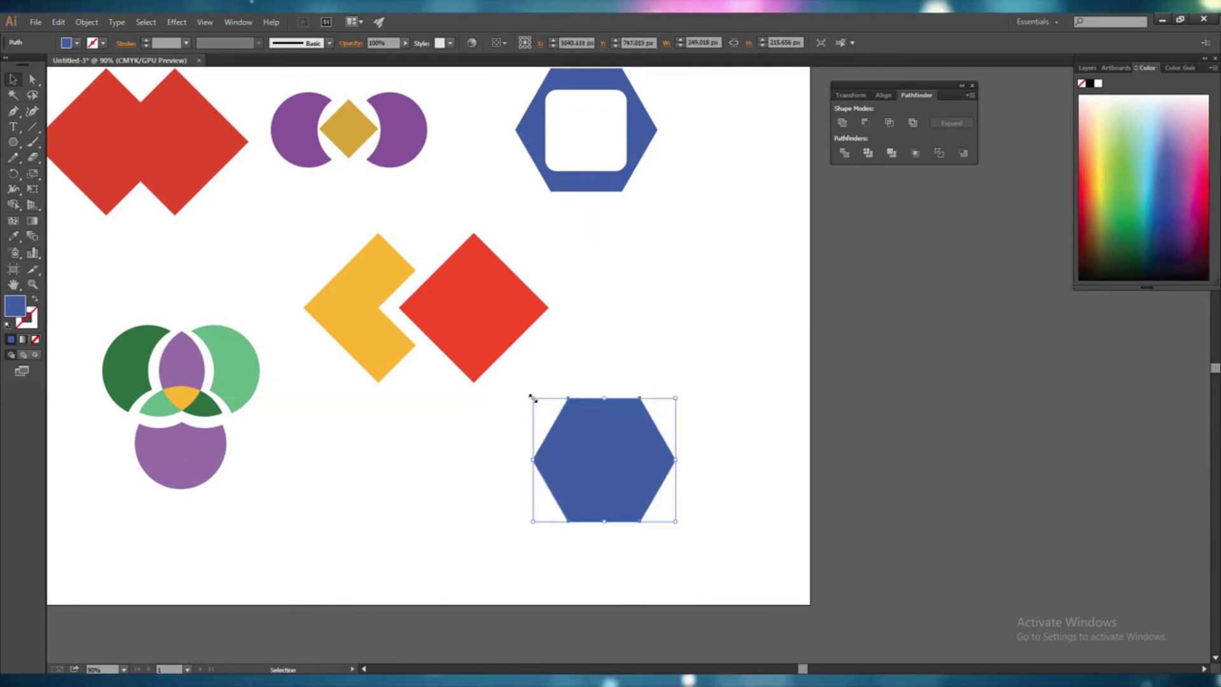
Shrink the new blue hexagon to about 221 px wide, nudge it up, and recolour it bright mint green.
drag(532, 397, 549, 412)
drag(608, 470, 599, 445)
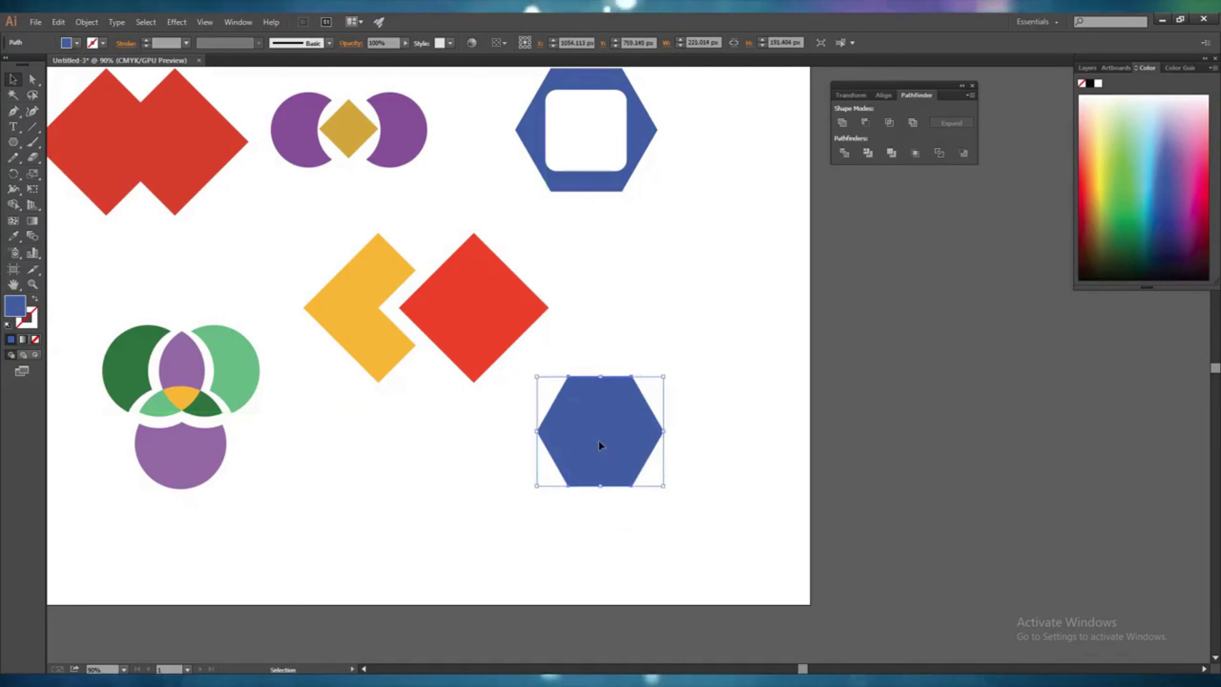
double_click(15, 307)
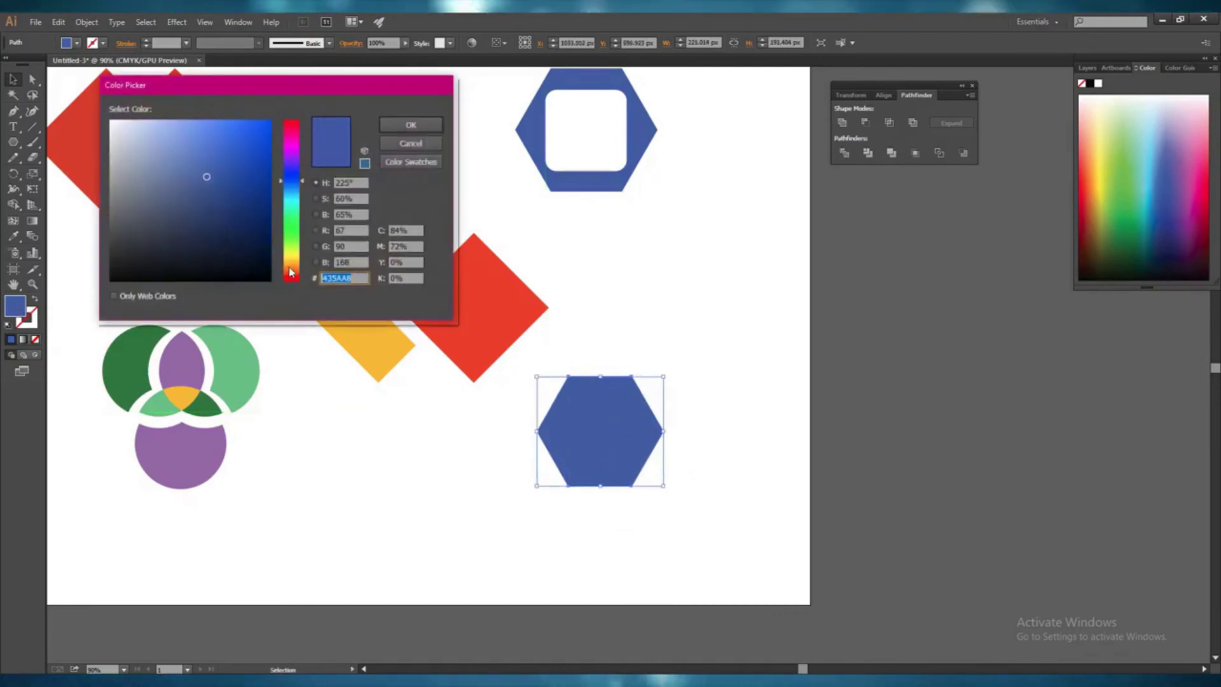
click(289, 211)
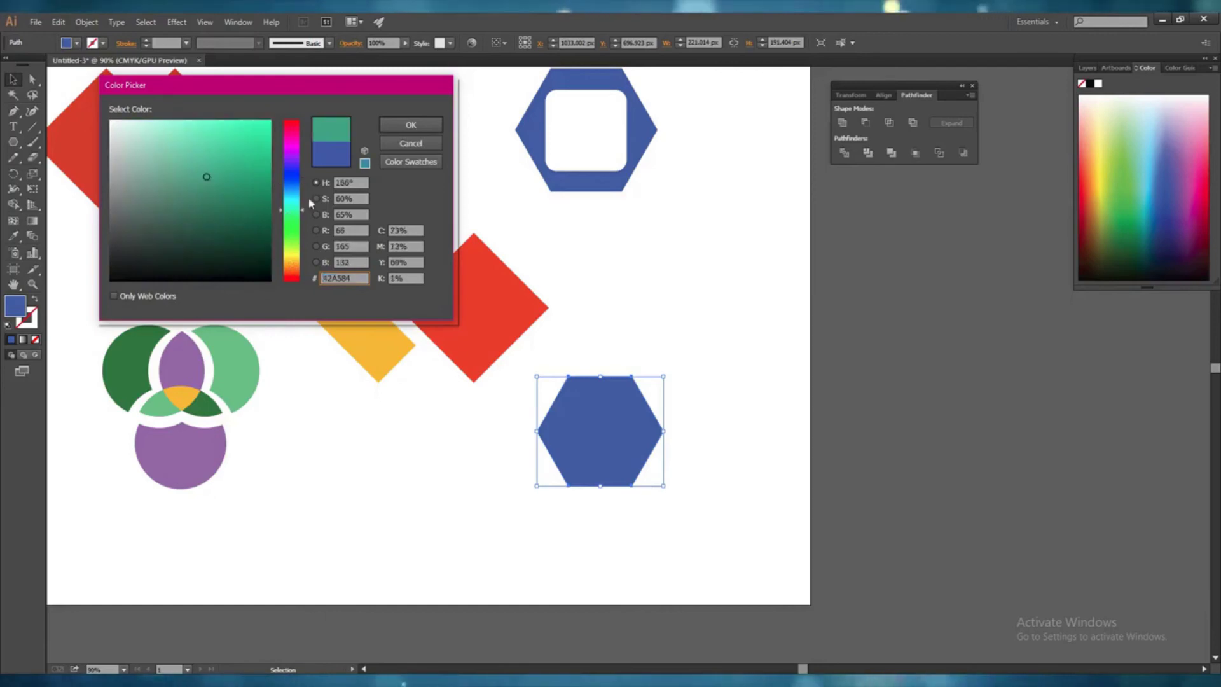
click(262, 136)
click(411, 124)
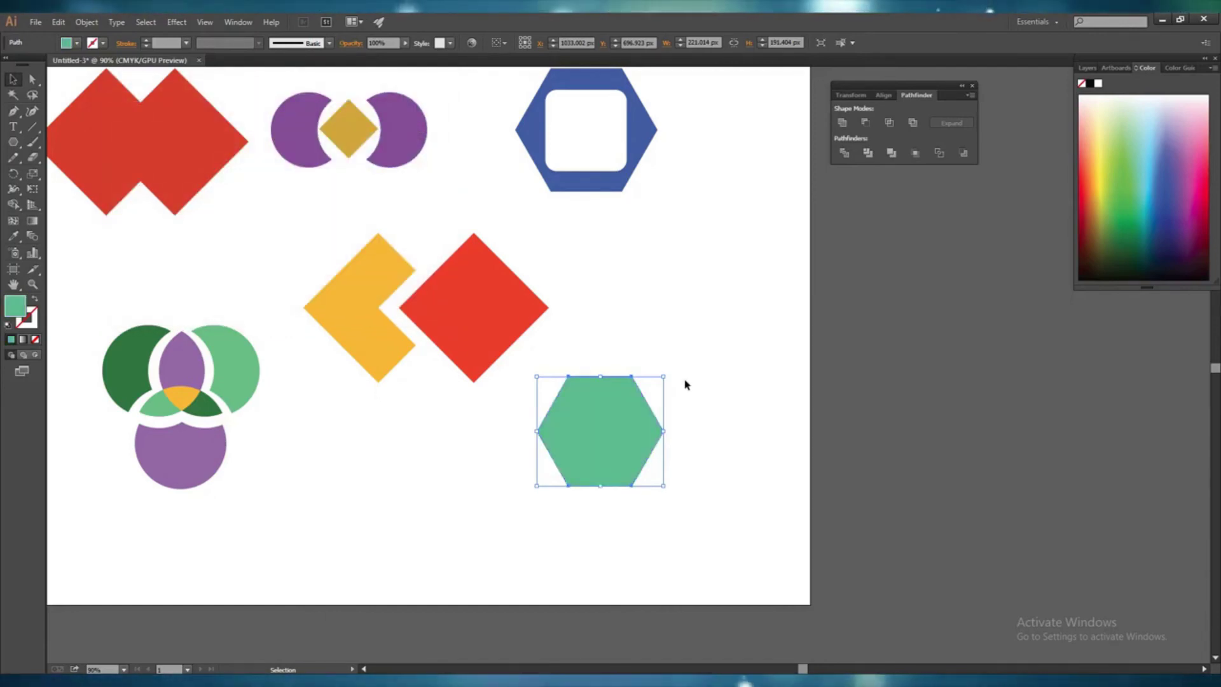
click(779, 505)
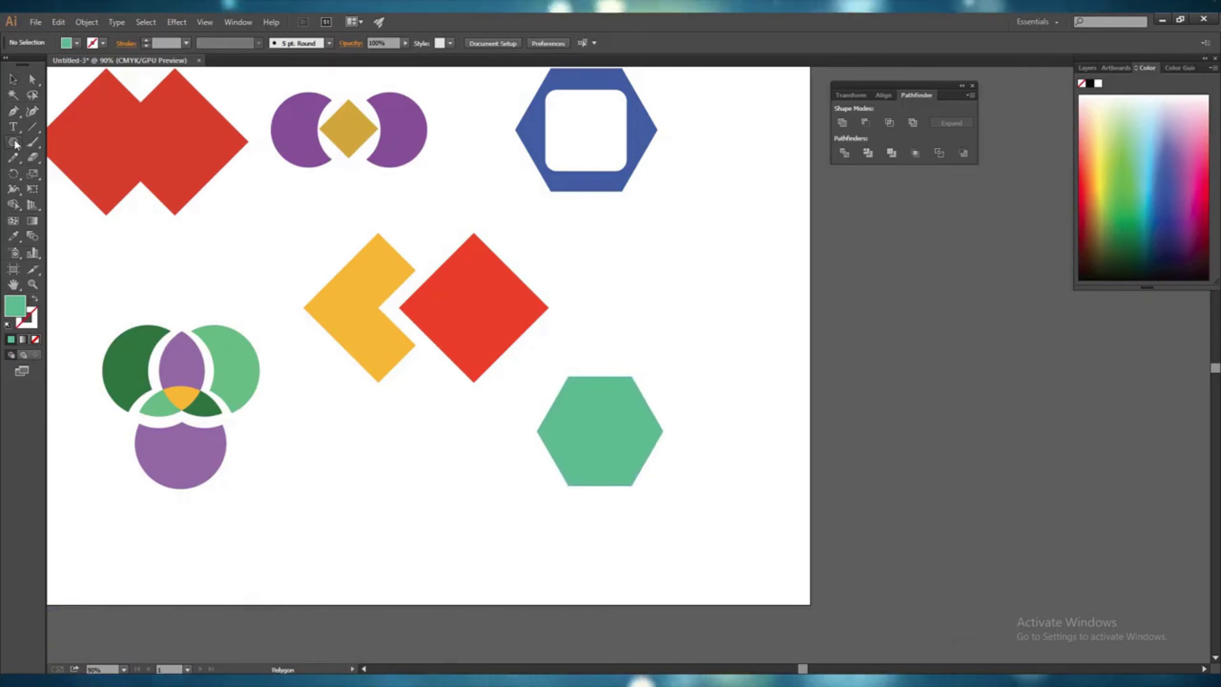
Draw a rectangle about 102 by 191 px against the green hexagon's right corner and fill it with blue 10A2E2.
drag(15, 144, 64, 142)
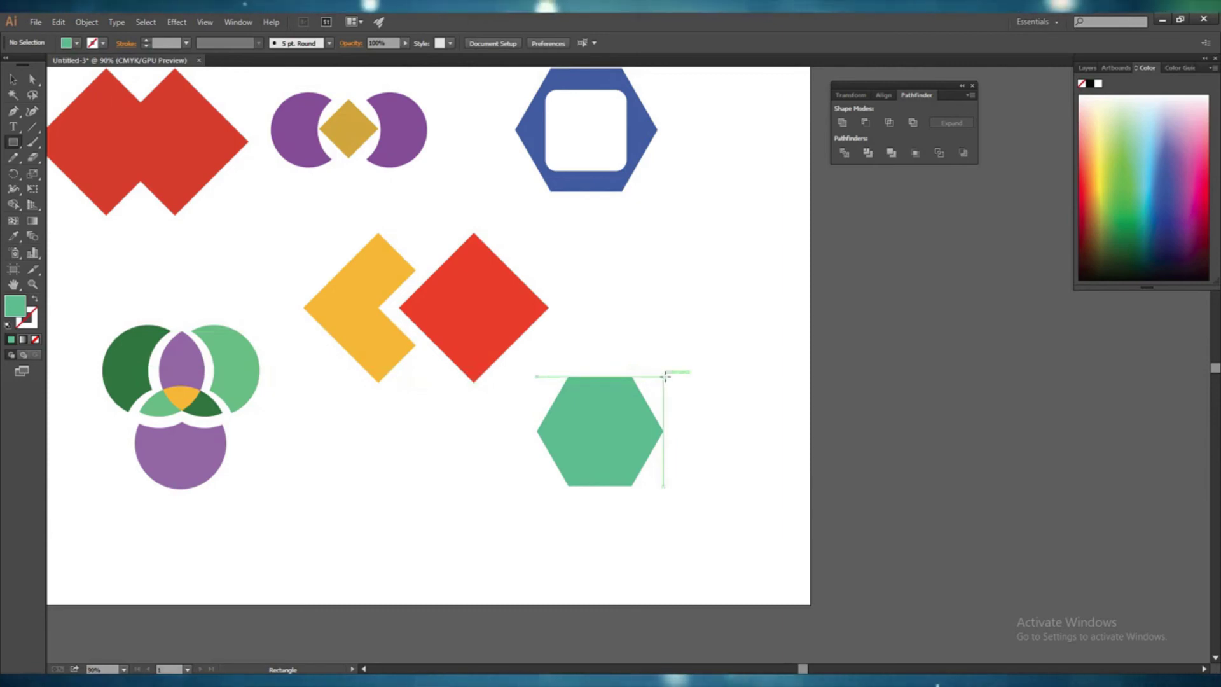
drag(664, 377, 722, 486)
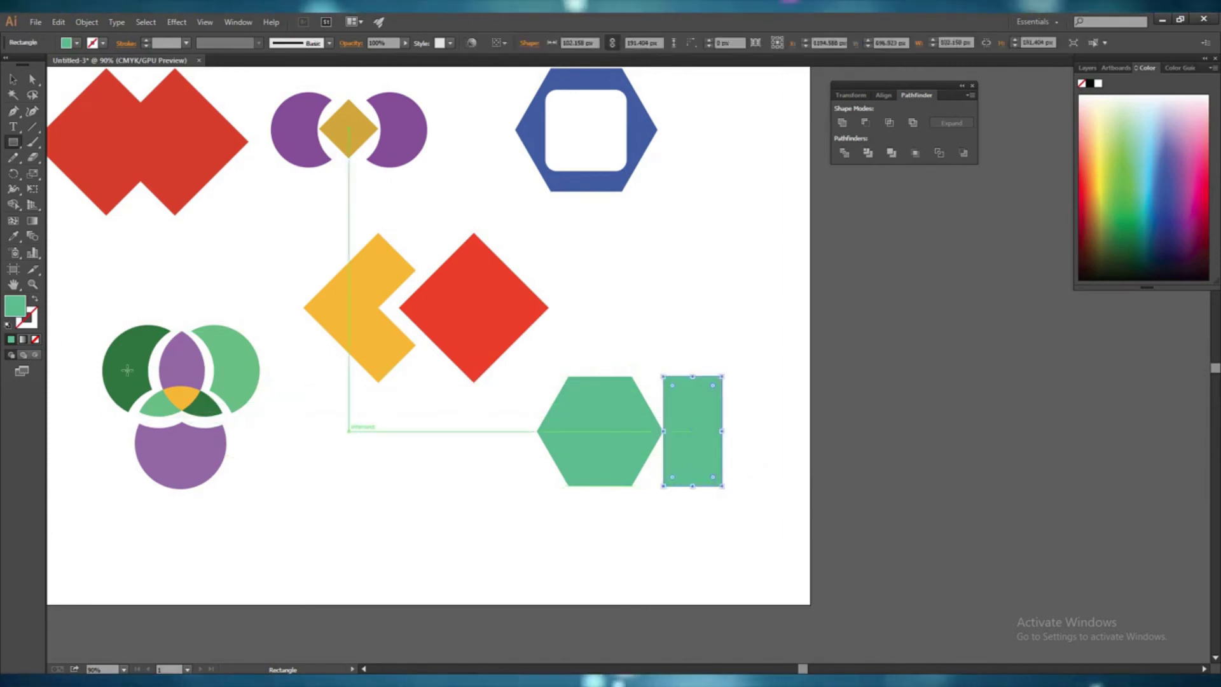
double_click(18, 312)
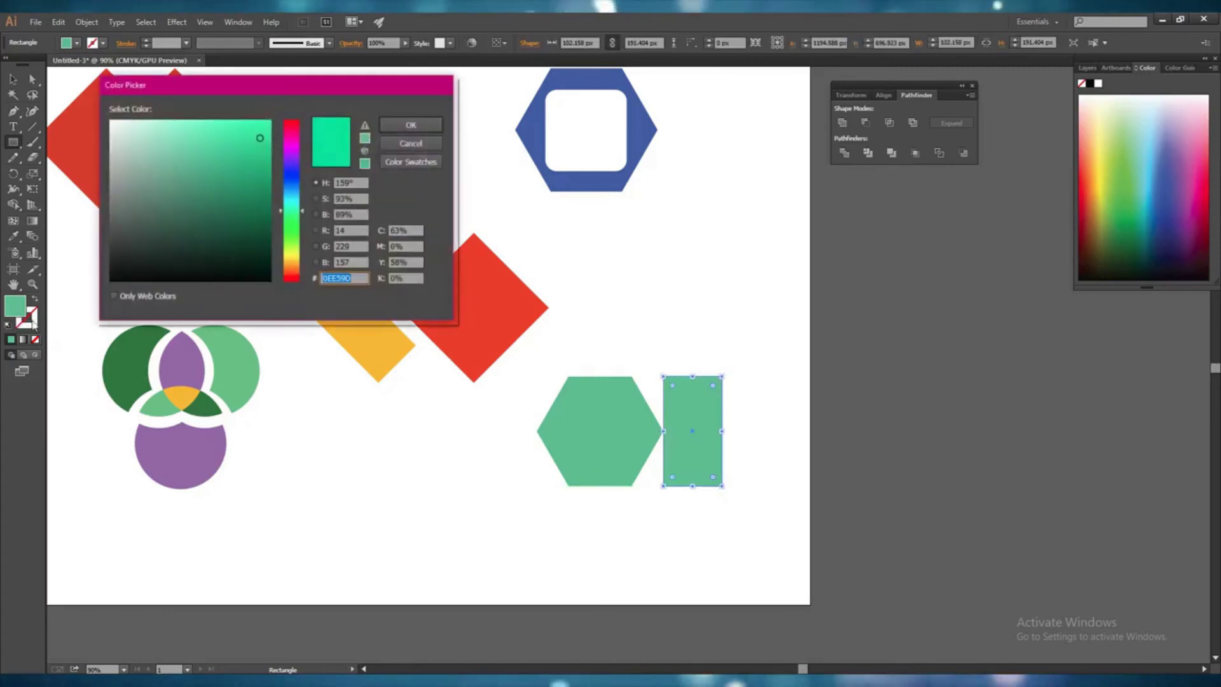
click(290, 198)
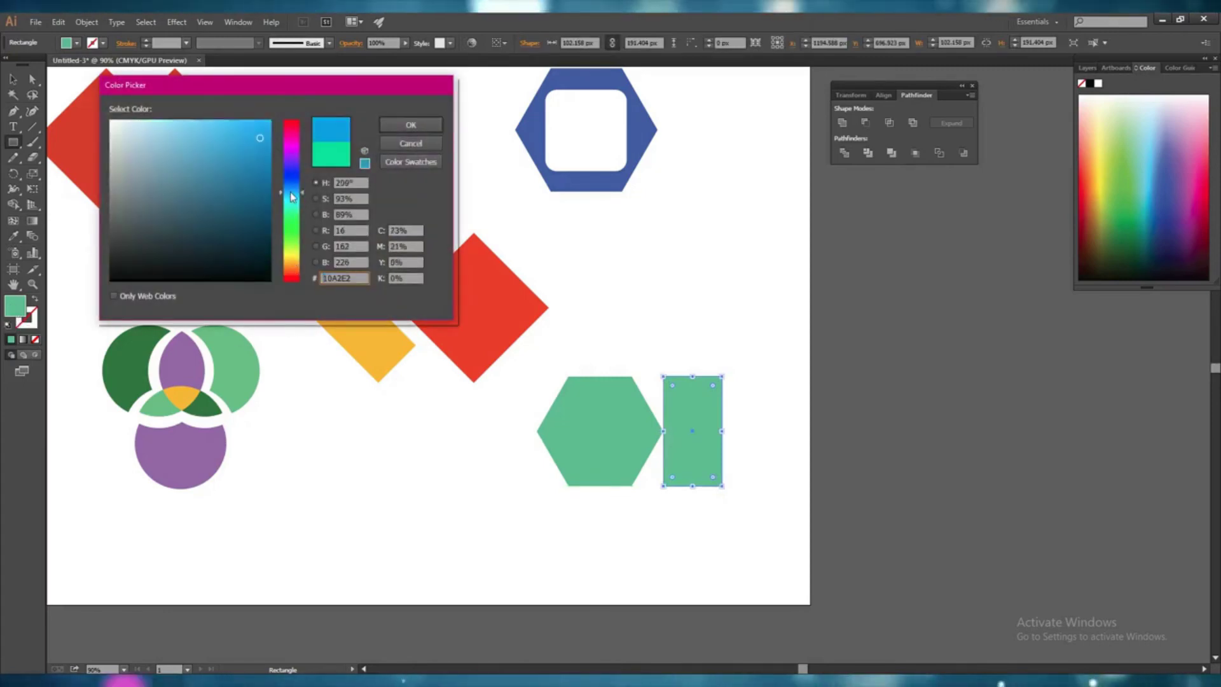
click(407, 124)
Widen the blue rectangle to about 137 px and place it over the right half of the green hexagon.
key(v)
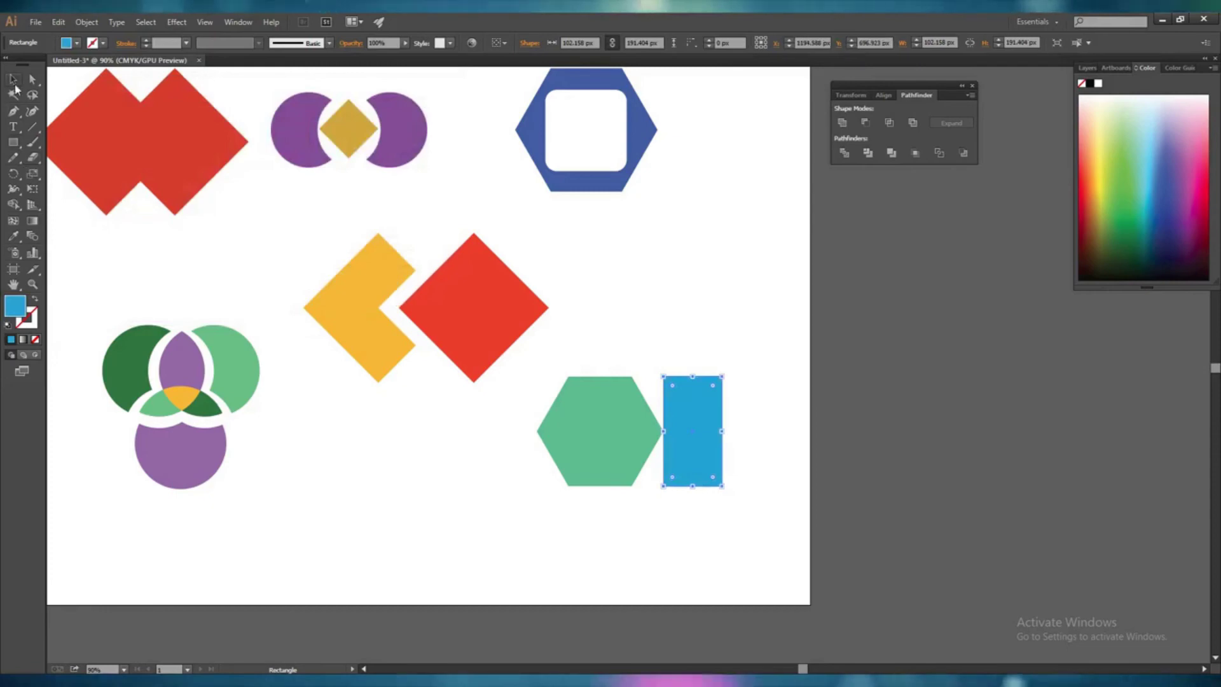
drag(725, 433, 641, 459)
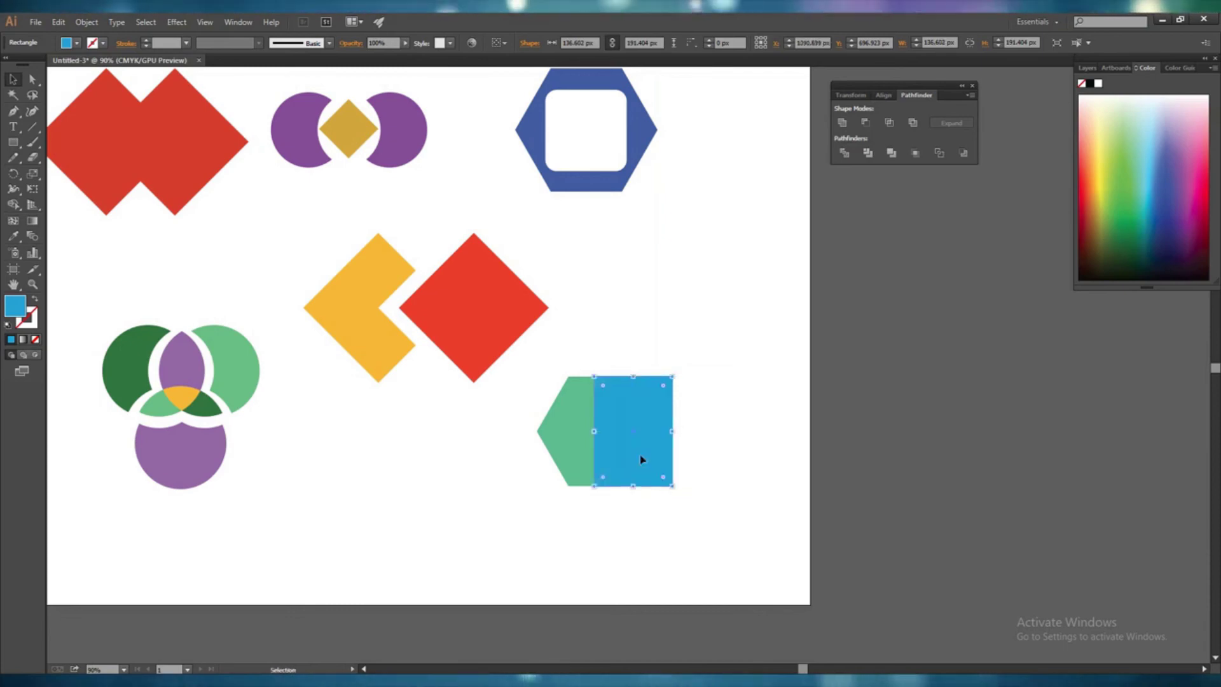
click(725, 482)
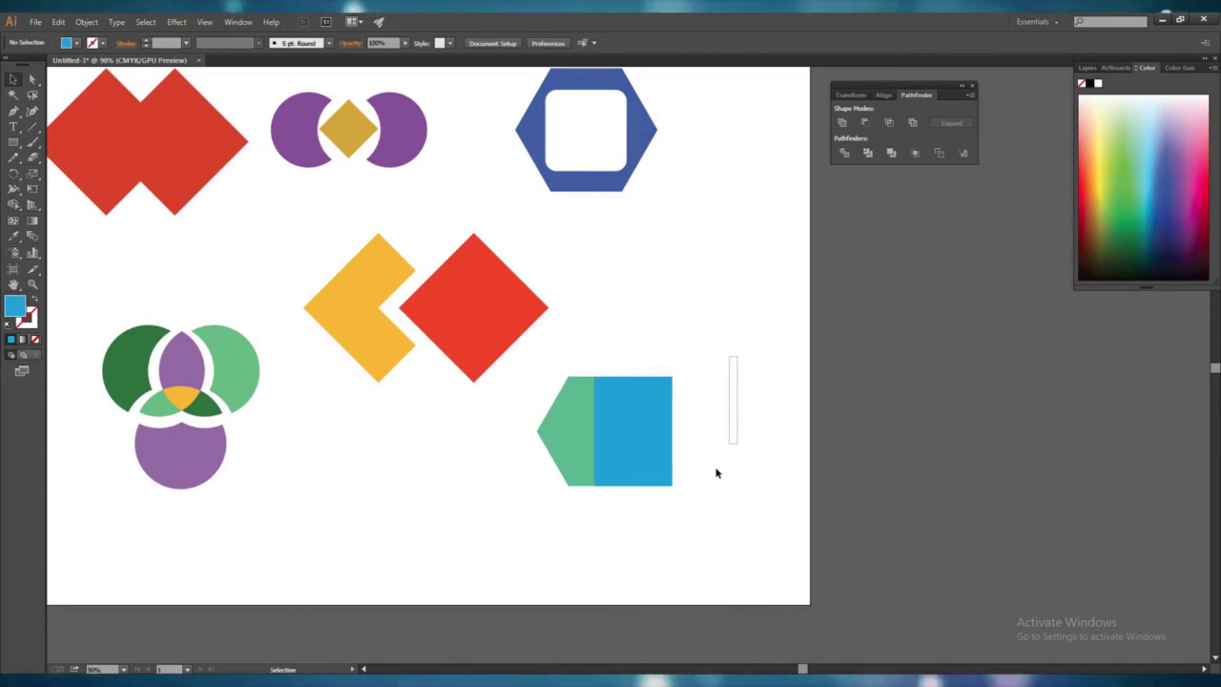
Apply Pathfinder Crop to the hexagon and rectangle, and move the cropped green piece up beside the red diamond.
drag(716, 473, 510, 523)
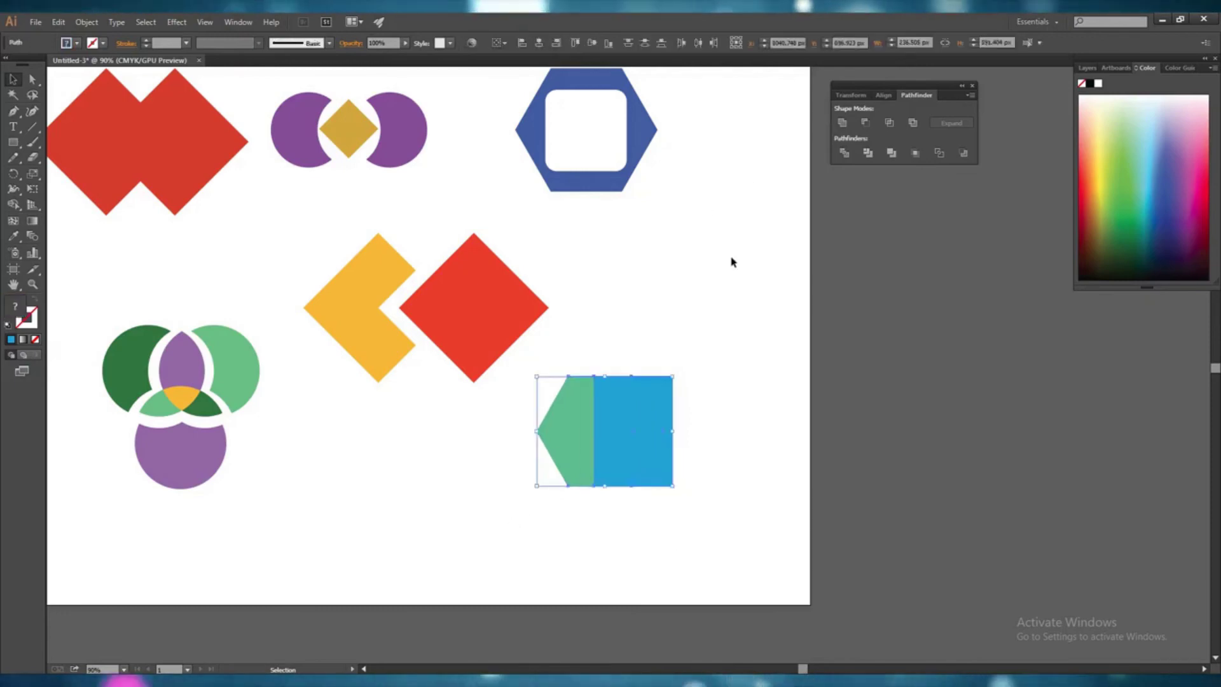
click(916, 156)
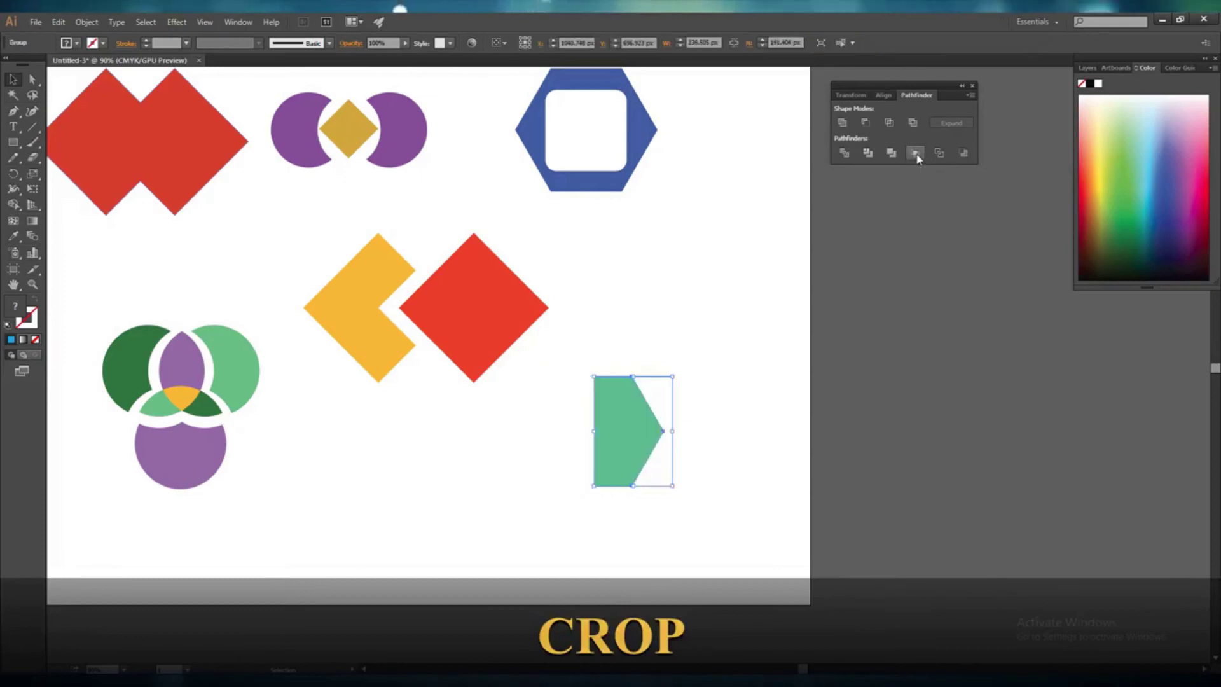
click(719, 452)
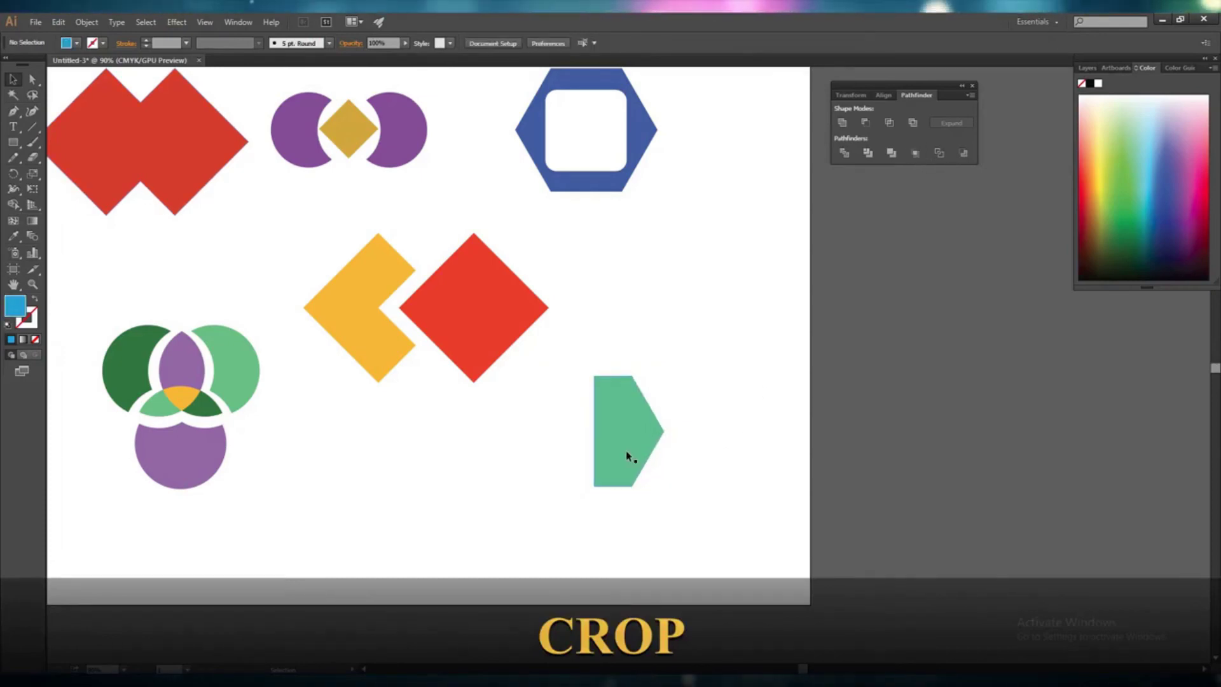
drag(621, 447, 626, 324)
click(720, 478)
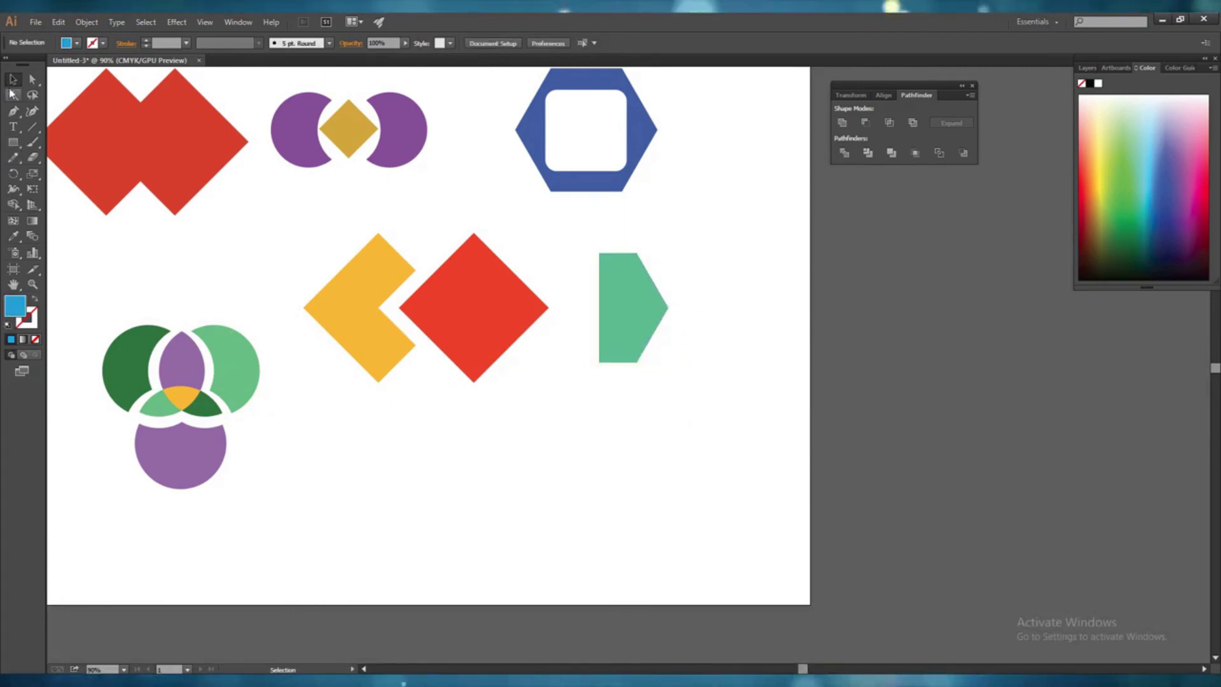
Draw a five-pointed star about 255 px wide below the red diamond and fill it with green 38D821.
click(11, 148)
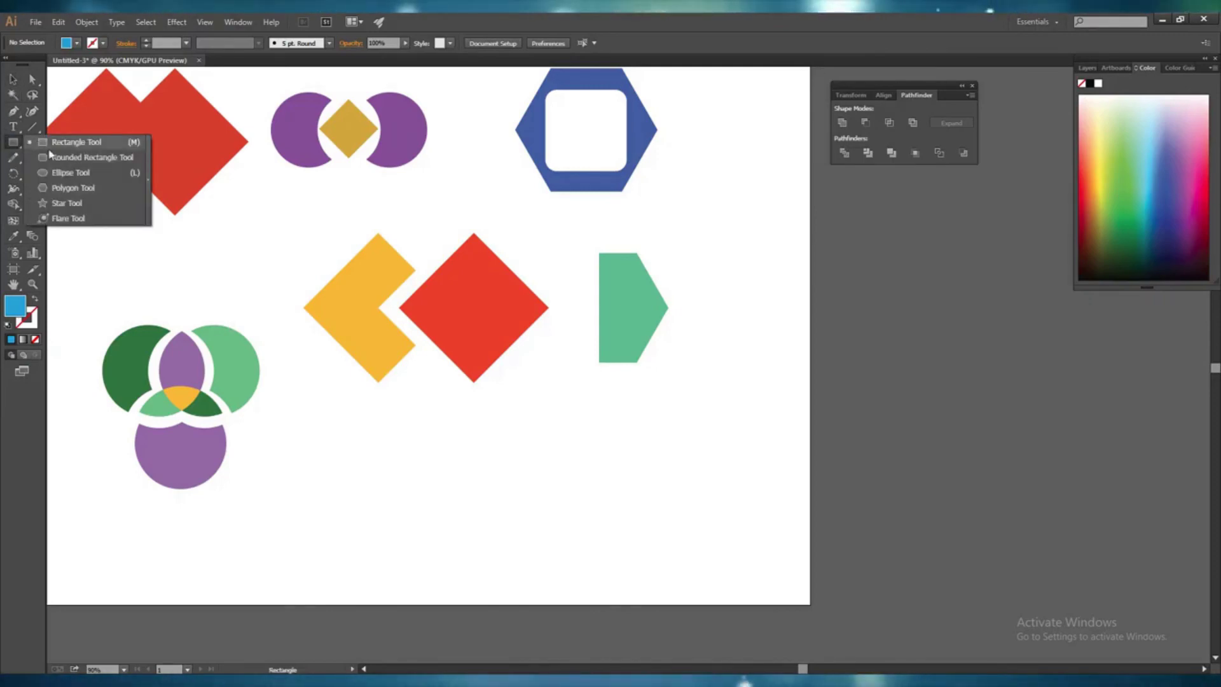
click(60, 203)
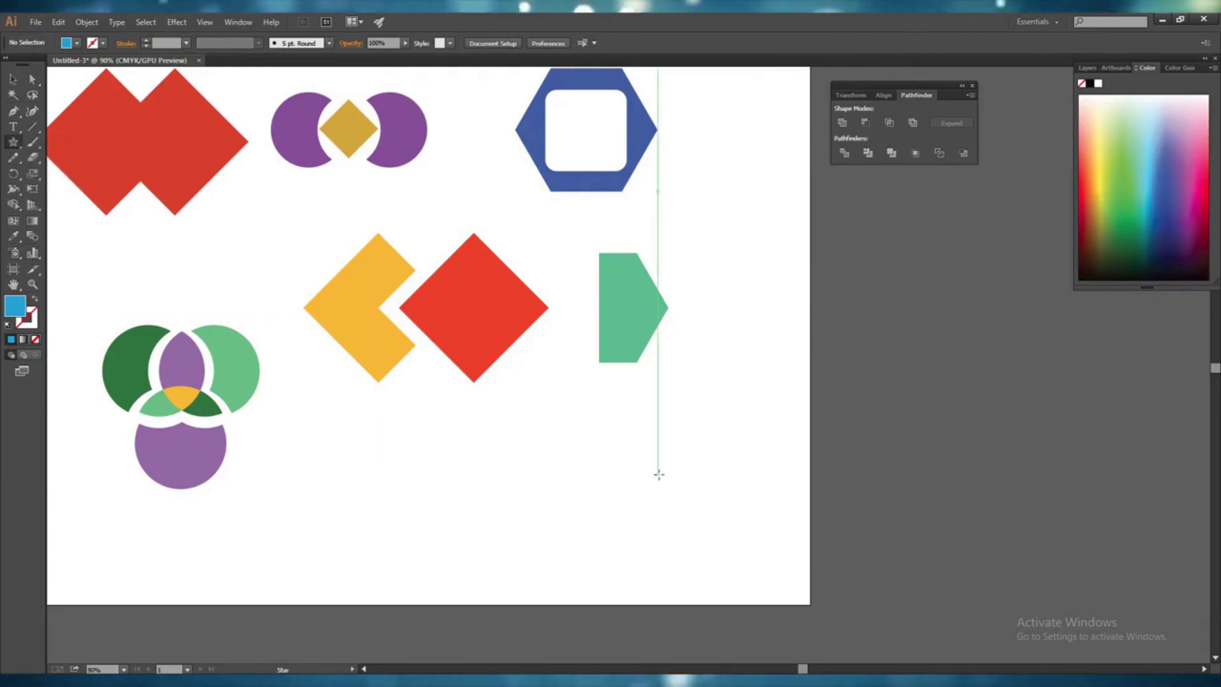
drag(546, 461, 582, 523)
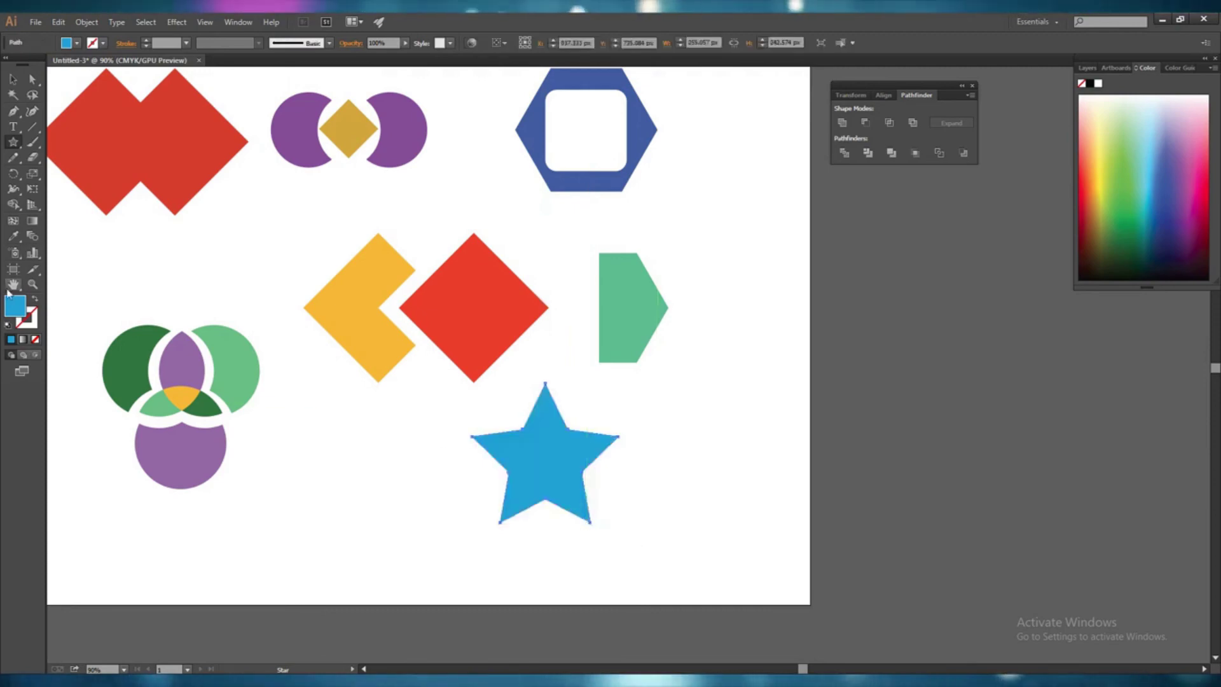
double_click(13, 309)
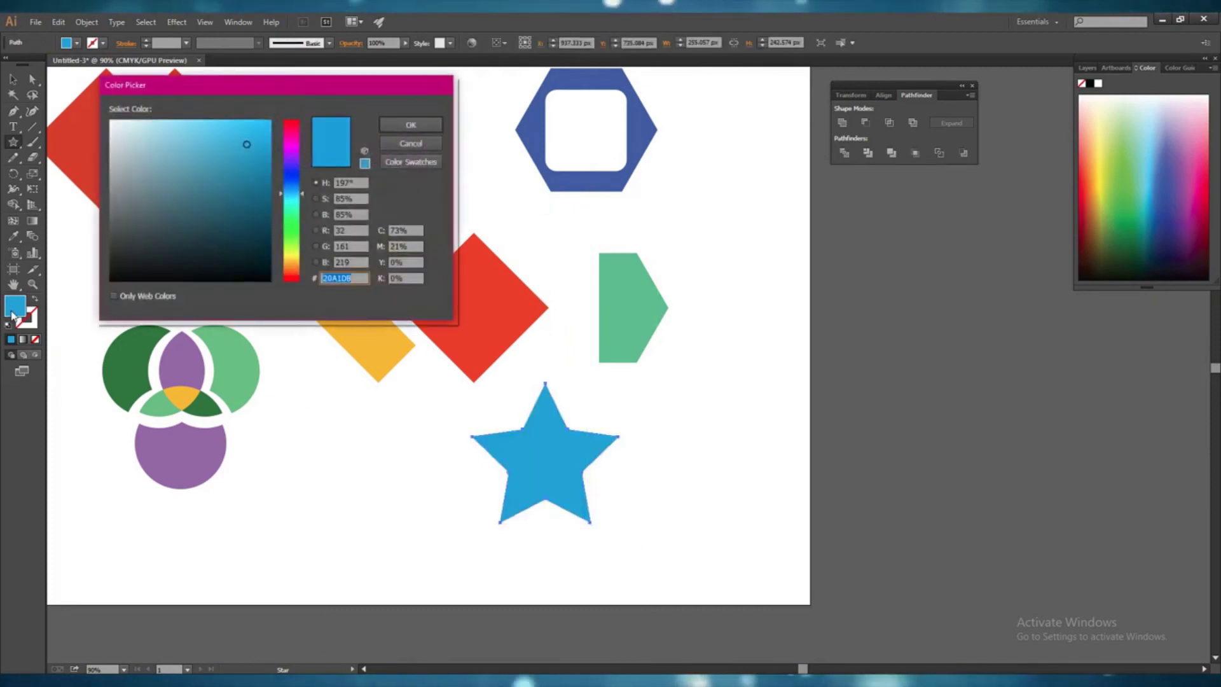
click(294, 232)
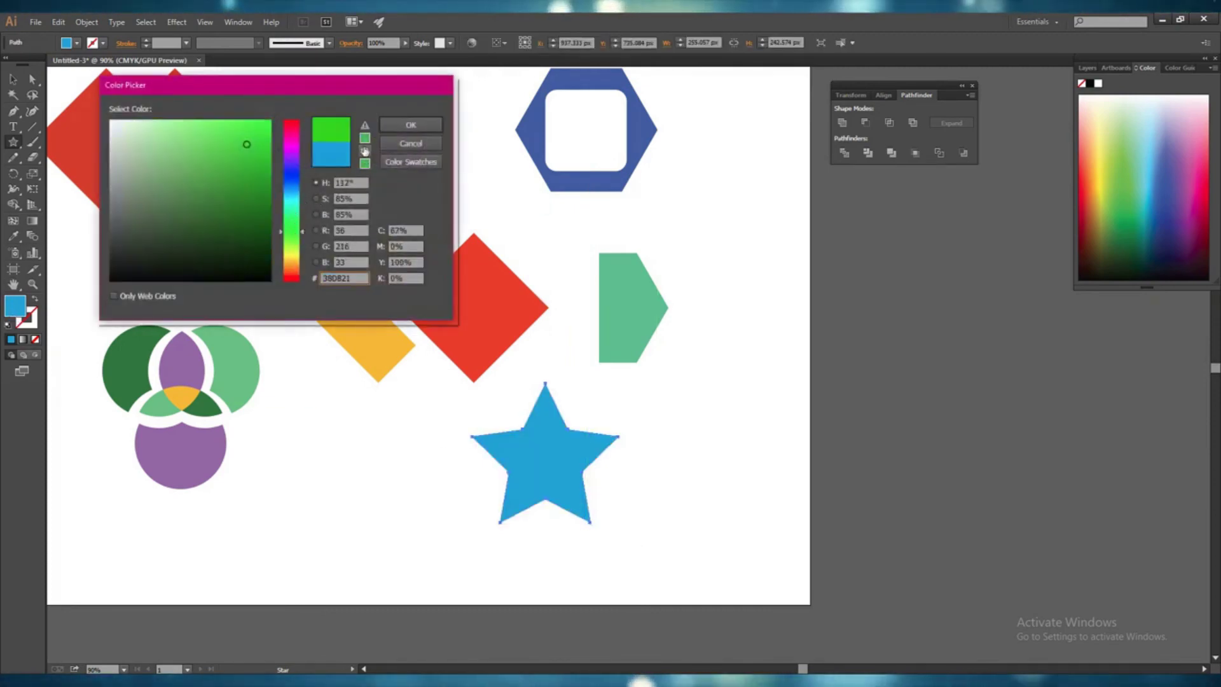
click(411, 125)
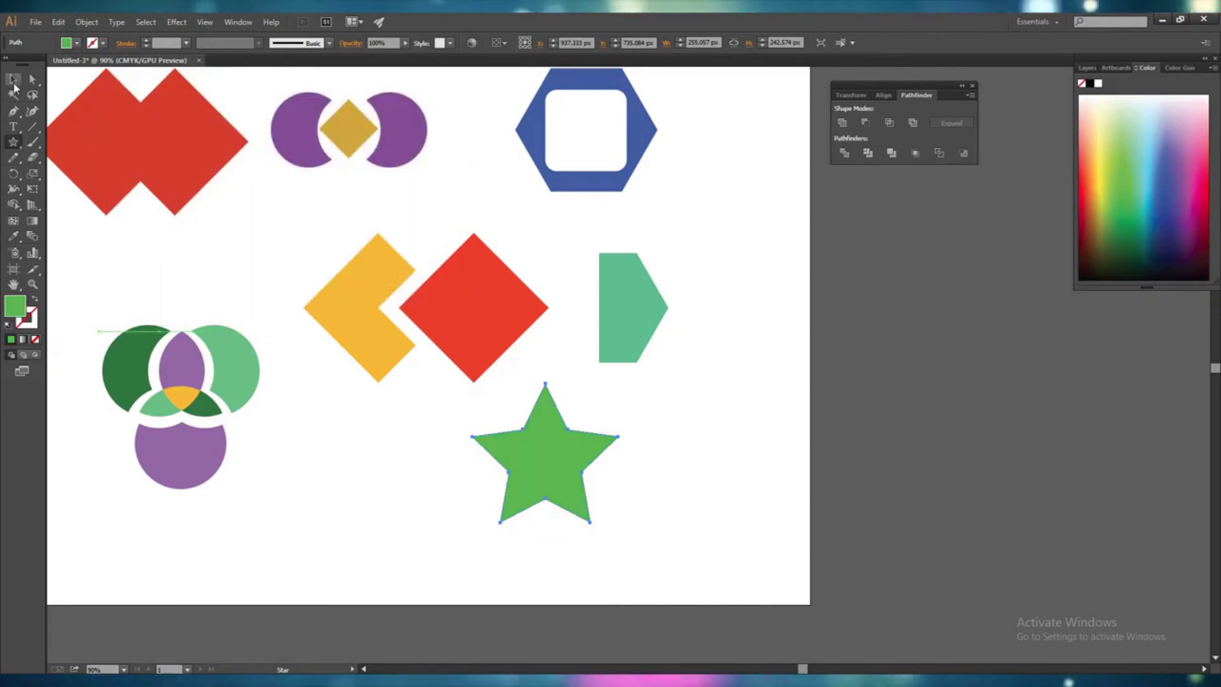
Shrink the green star to about 217 px wide and move it left, below the yellow arrow shape.
key(v)
drag(472, 383, 494, 404)
drag(585, 476, 391, 496)
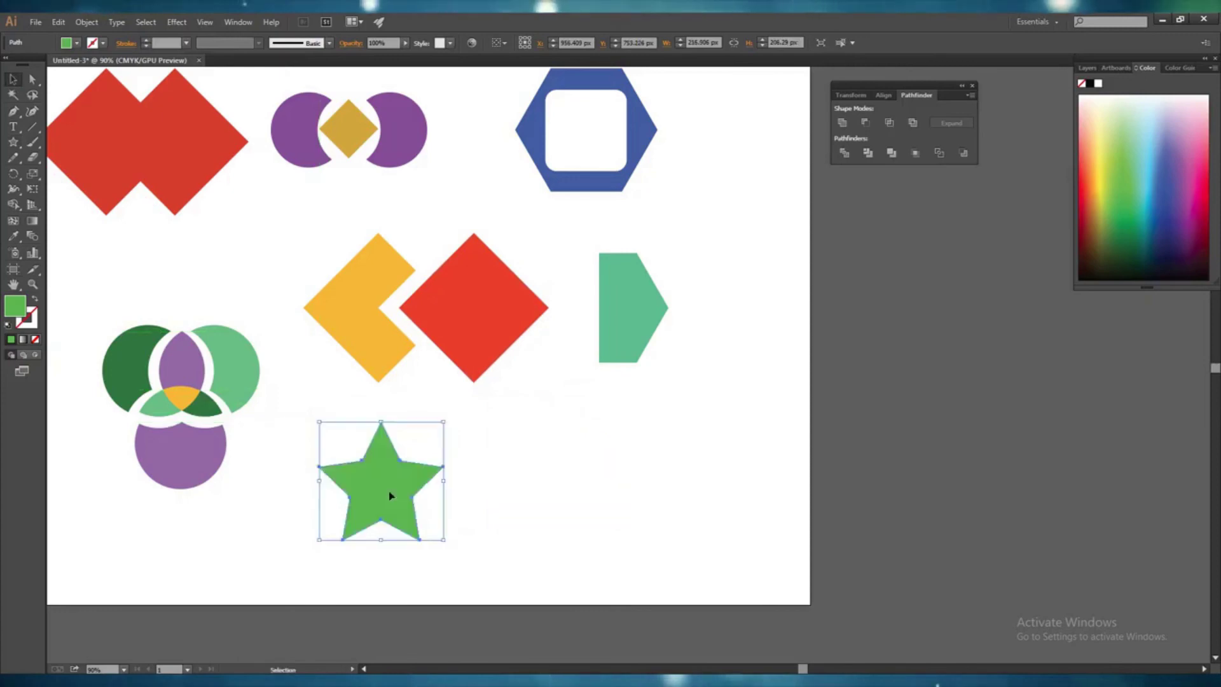
drag(804, 669, 803, 669)
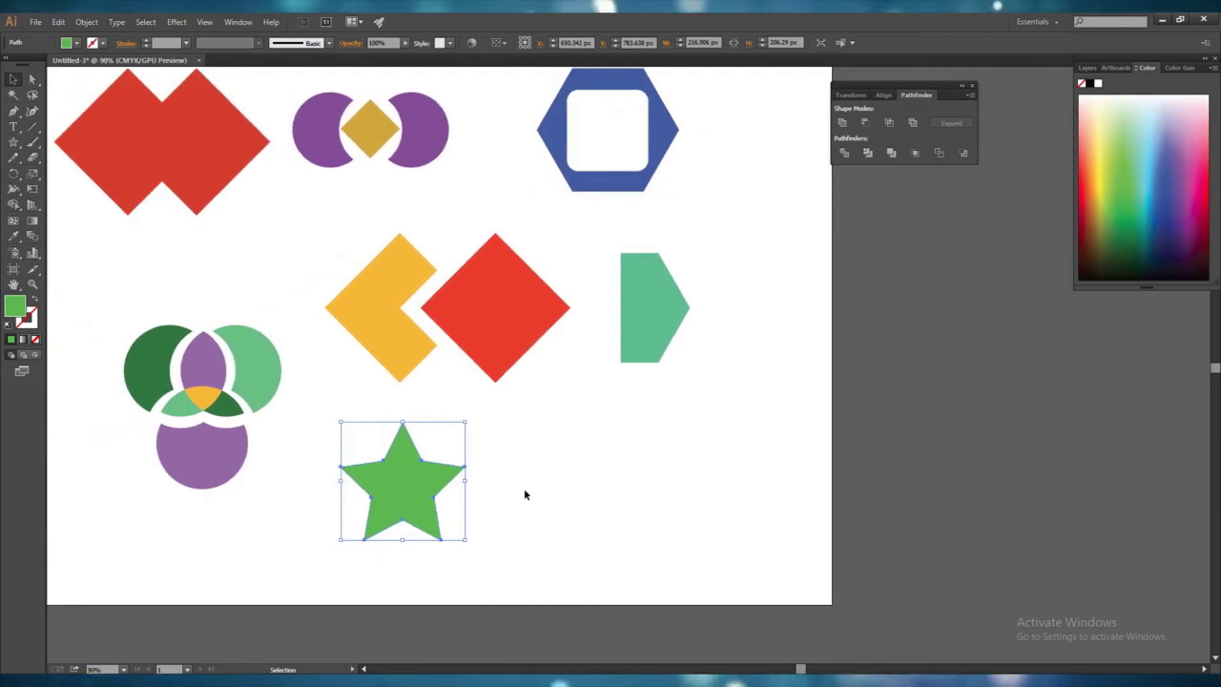
Draw a circle about 171 px in diameter to the right of the green star and fill it with purple.
click(16, 147)
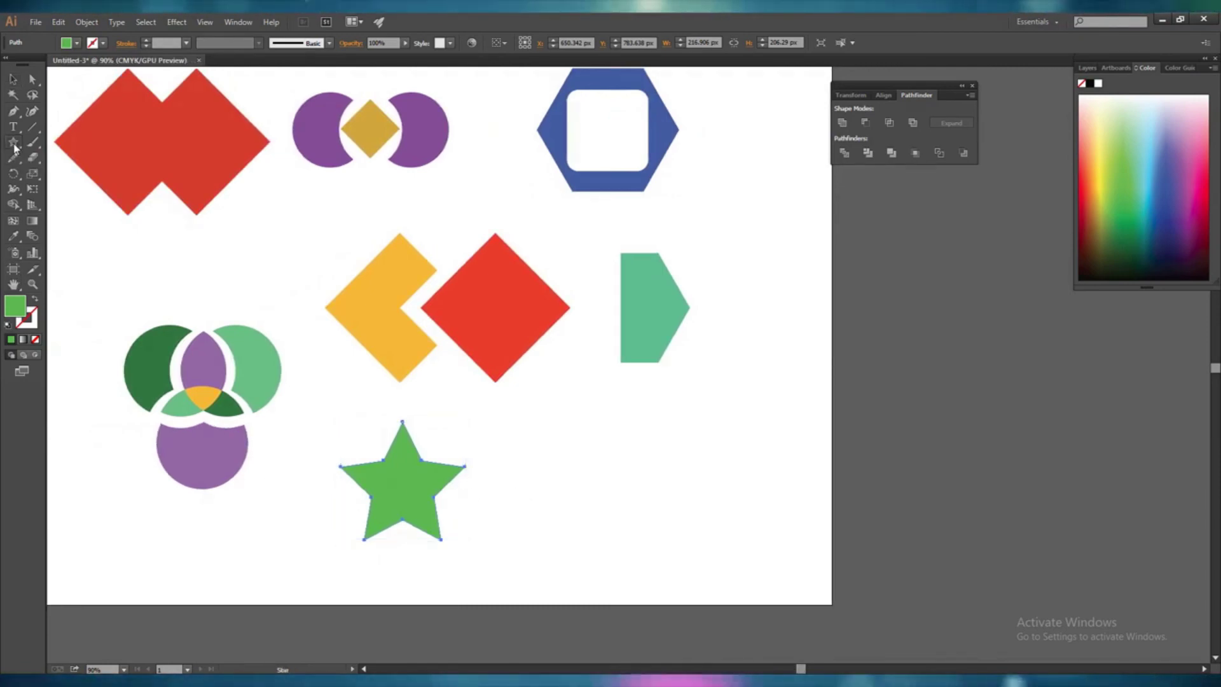
click(15, 147)
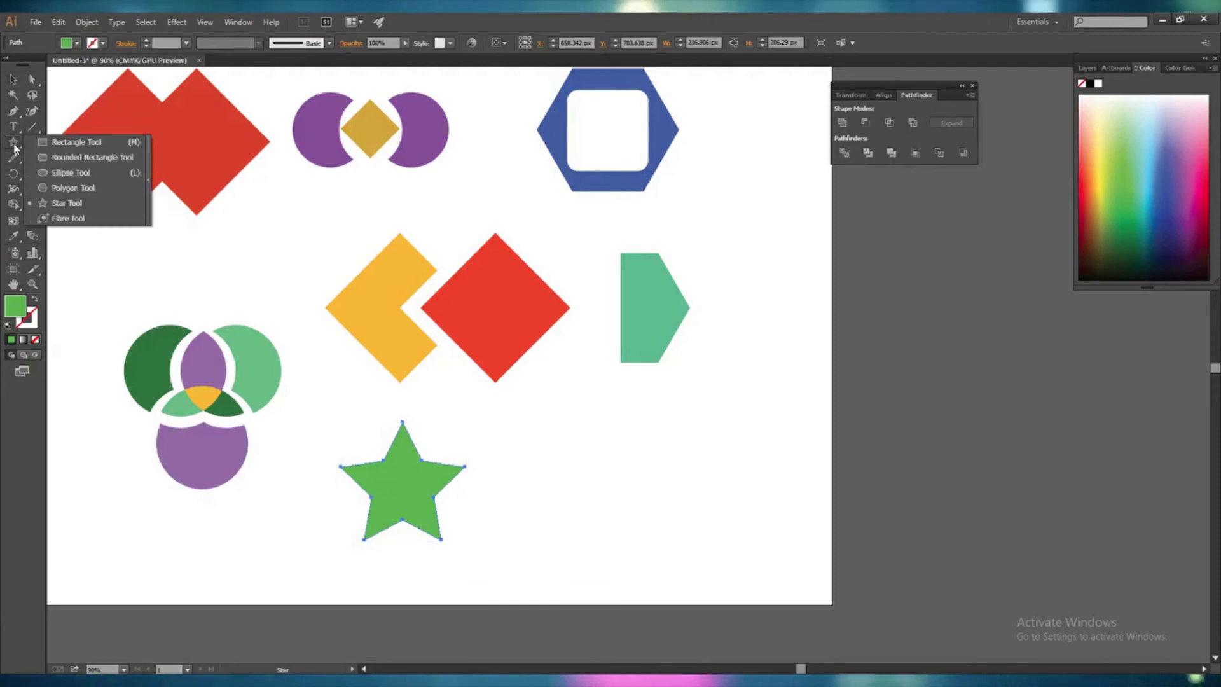
click(62, 173)
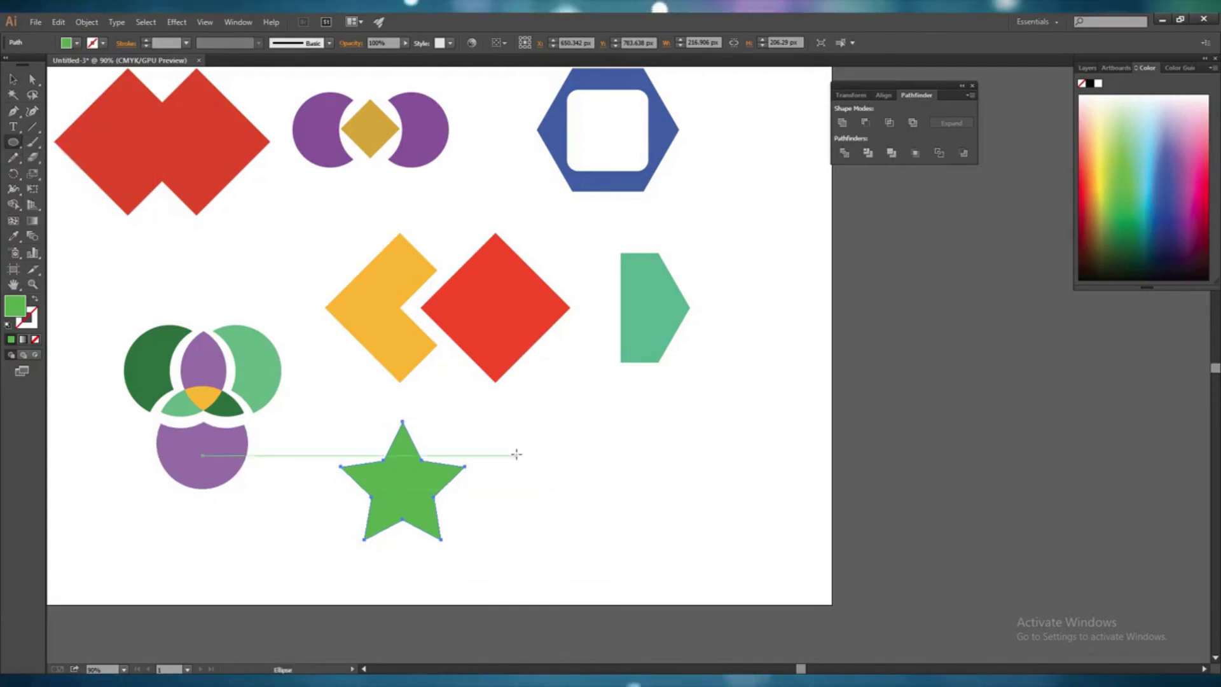
drag(514, 442, 608, 540)
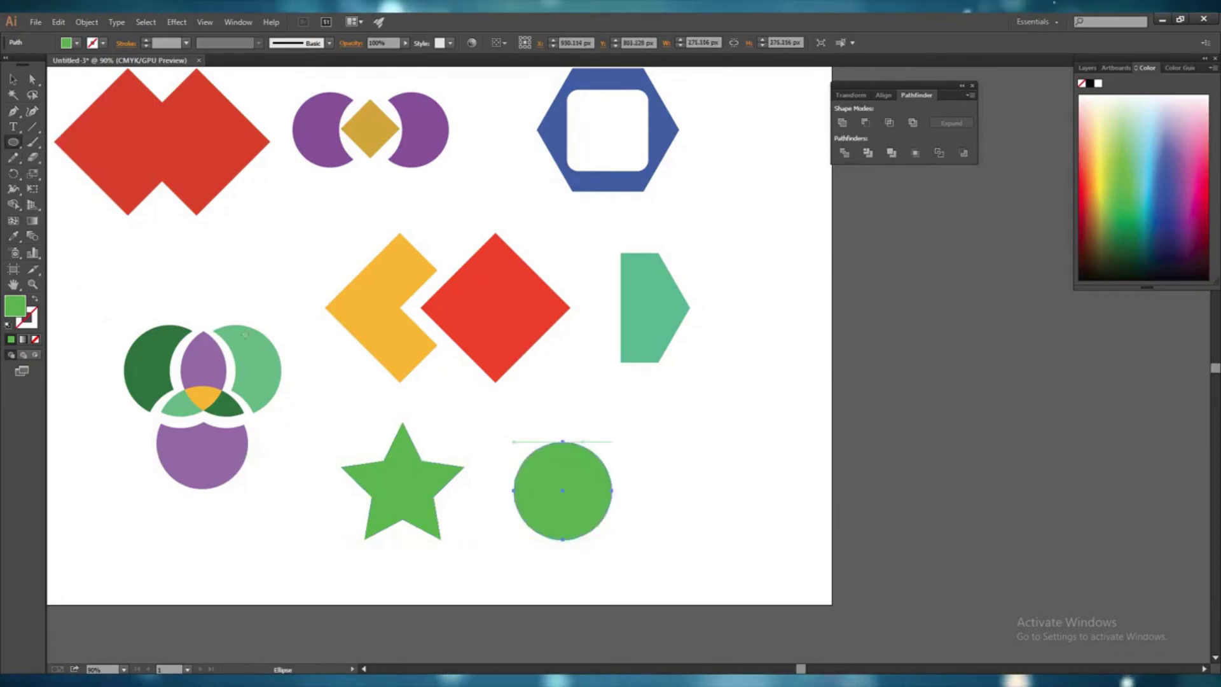
double_click(21, 312)
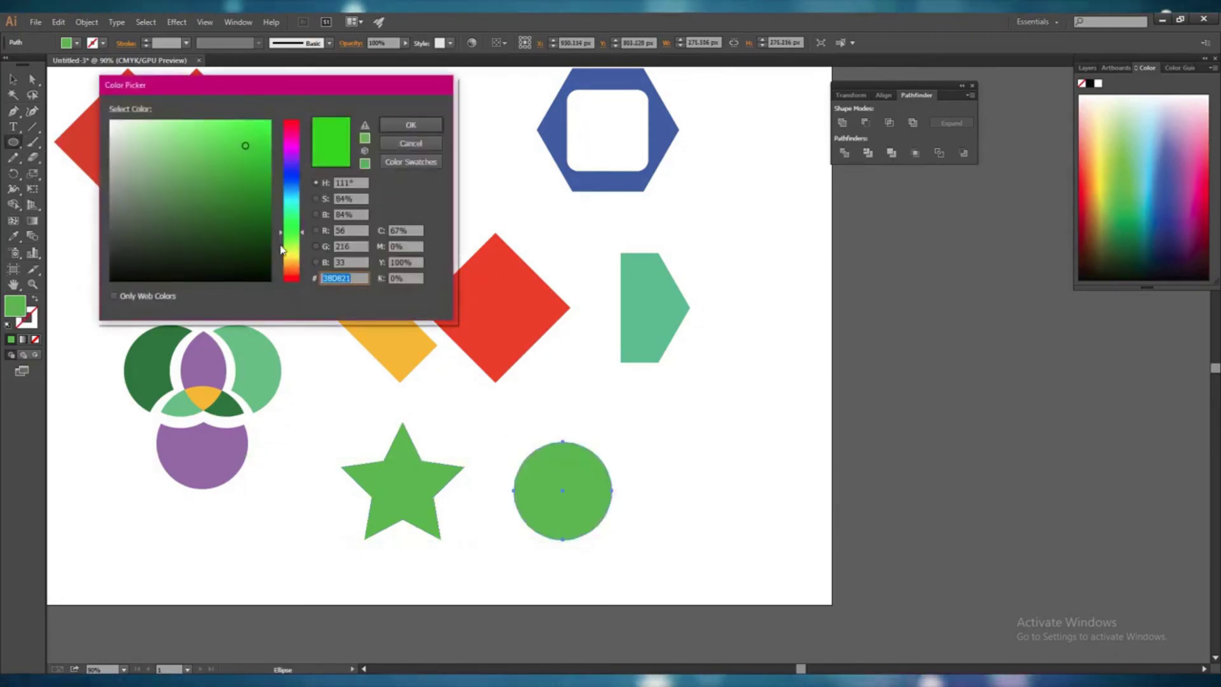
click(290, 189)
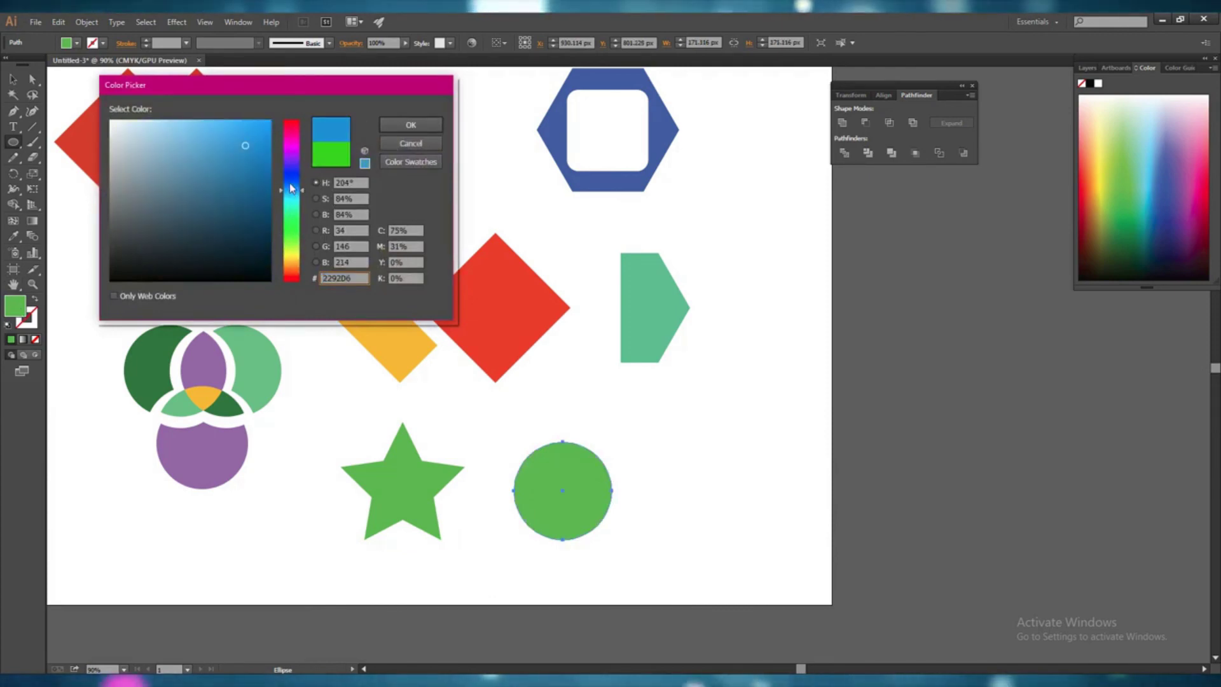
drag(290, 188, 291, 164)
click(410, 125)
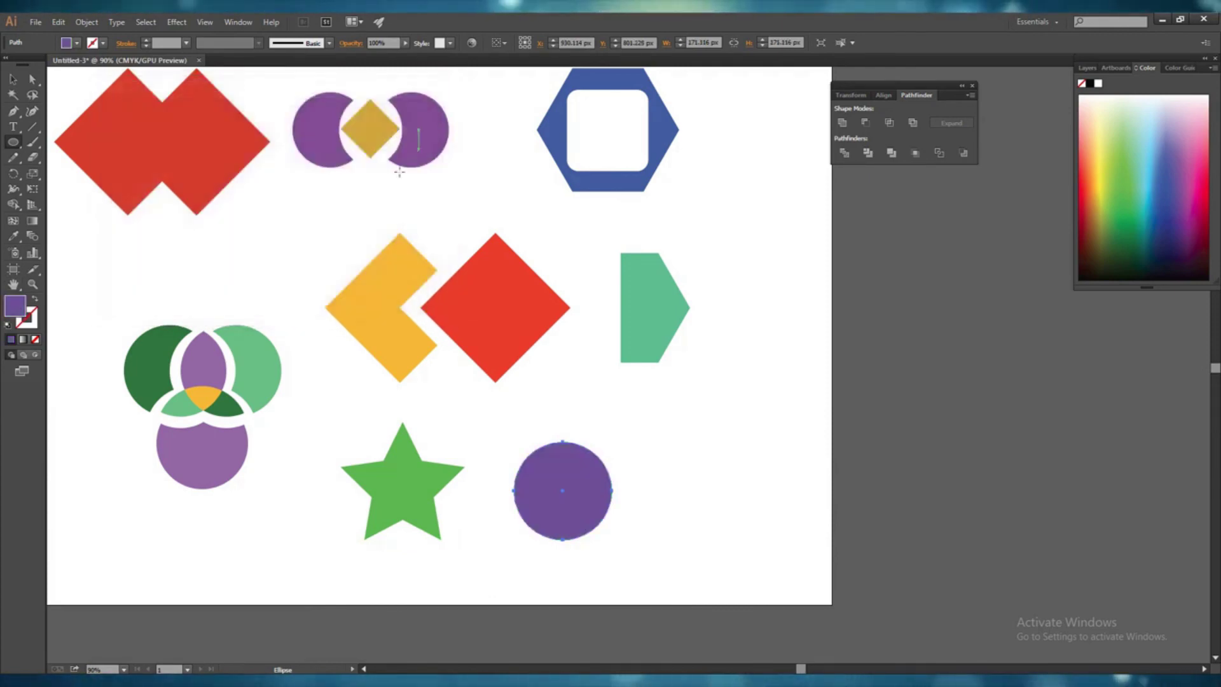
Move the purple circle close beside the green star and give it a black 000000 stroke.
click(11, 80)
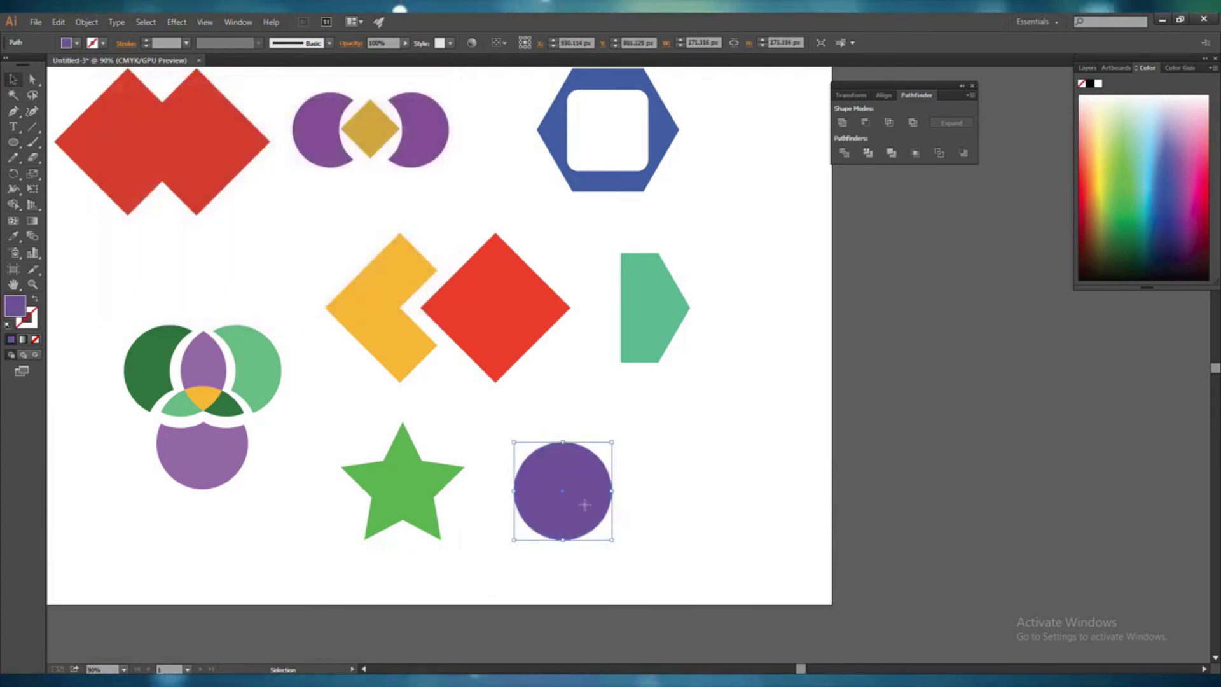
drag(584, 505, 539, 499)
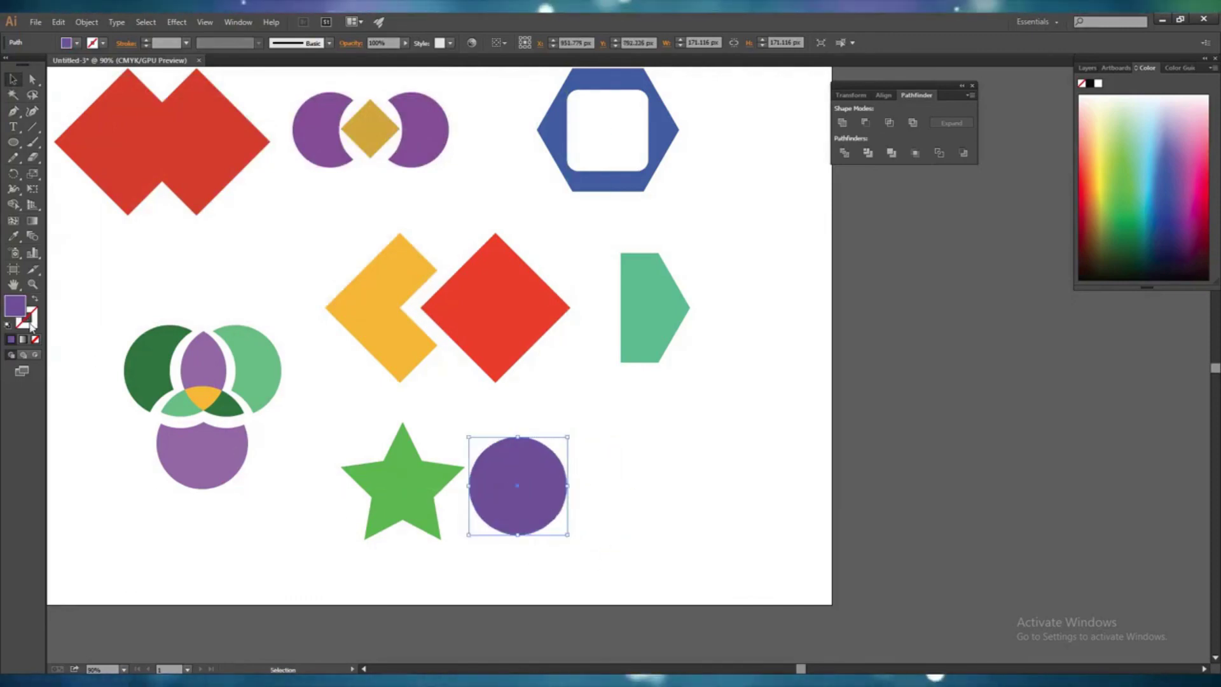
double_click(30, 324)
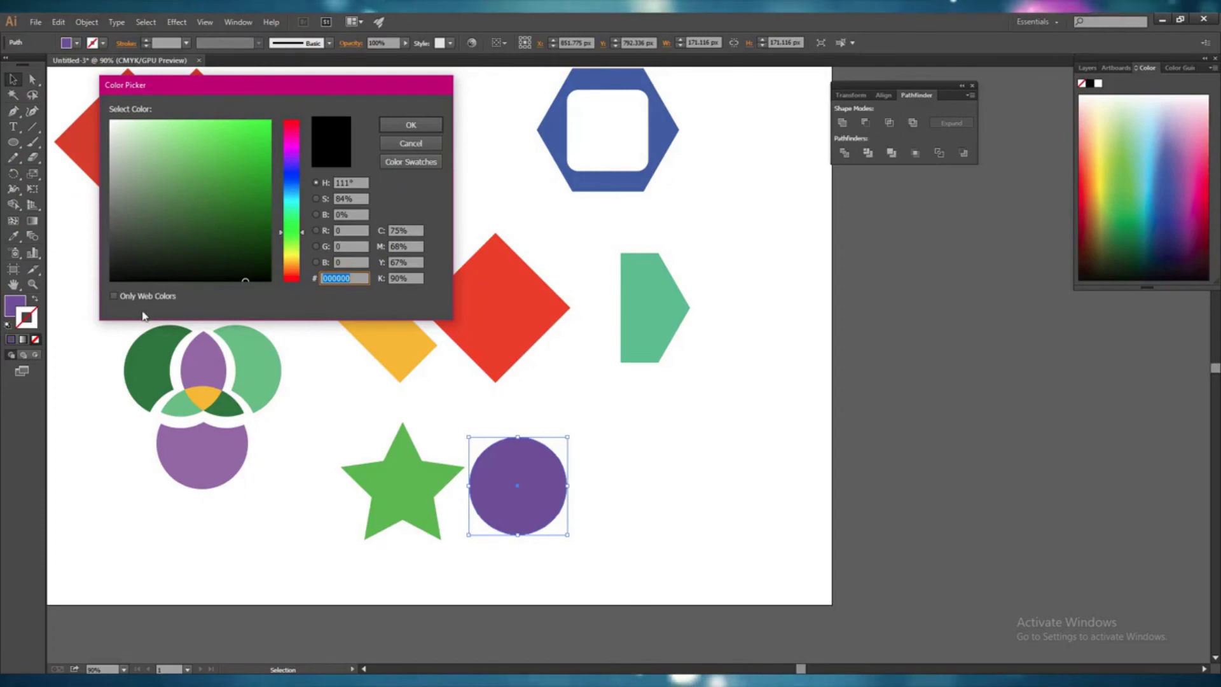
click(399, 125)
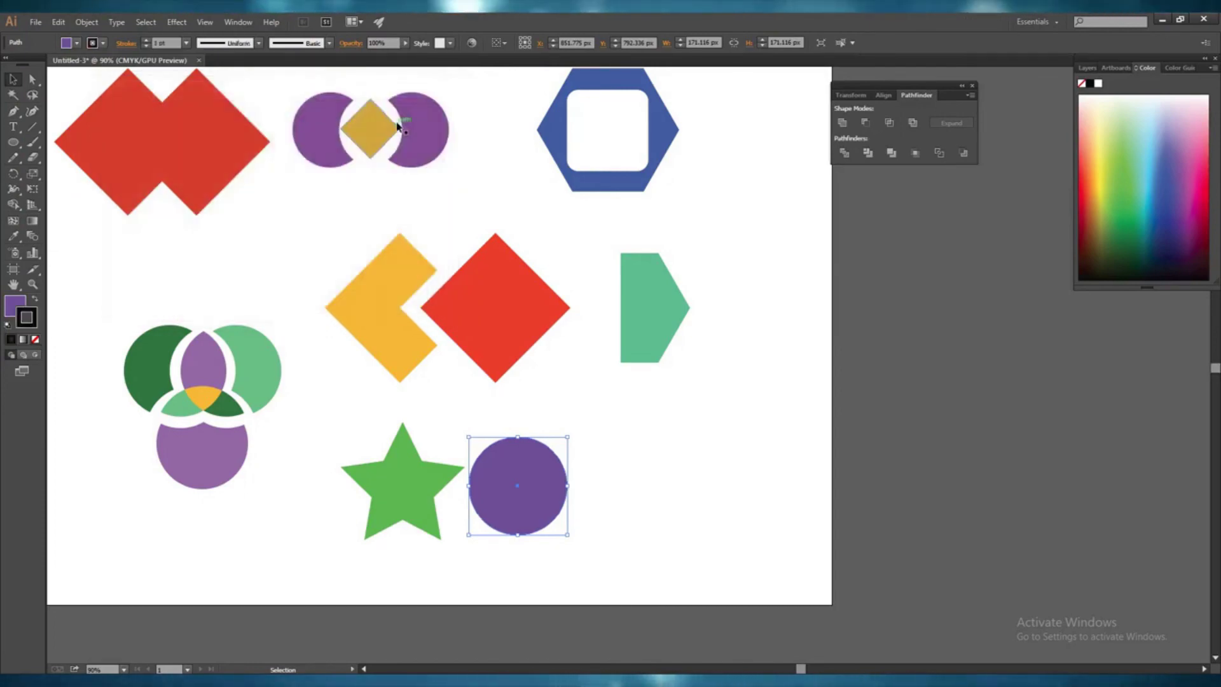
Give the green star a black 000000 stroke.
click(678, 486)
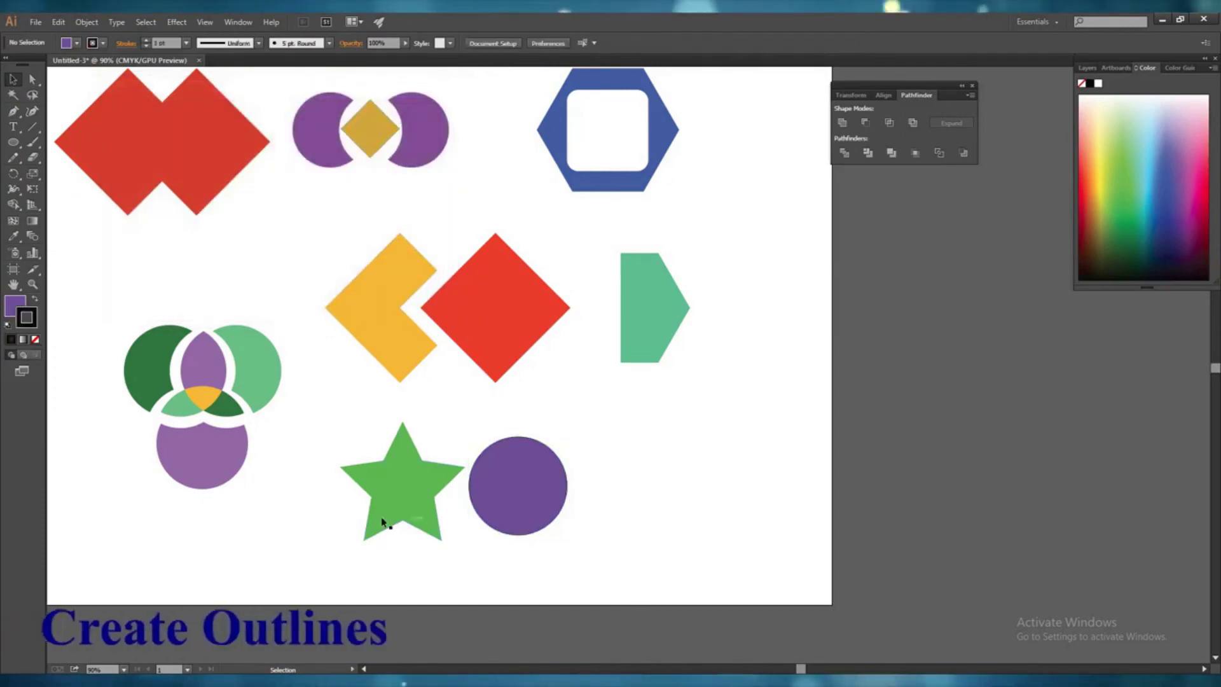
click(396, 504)
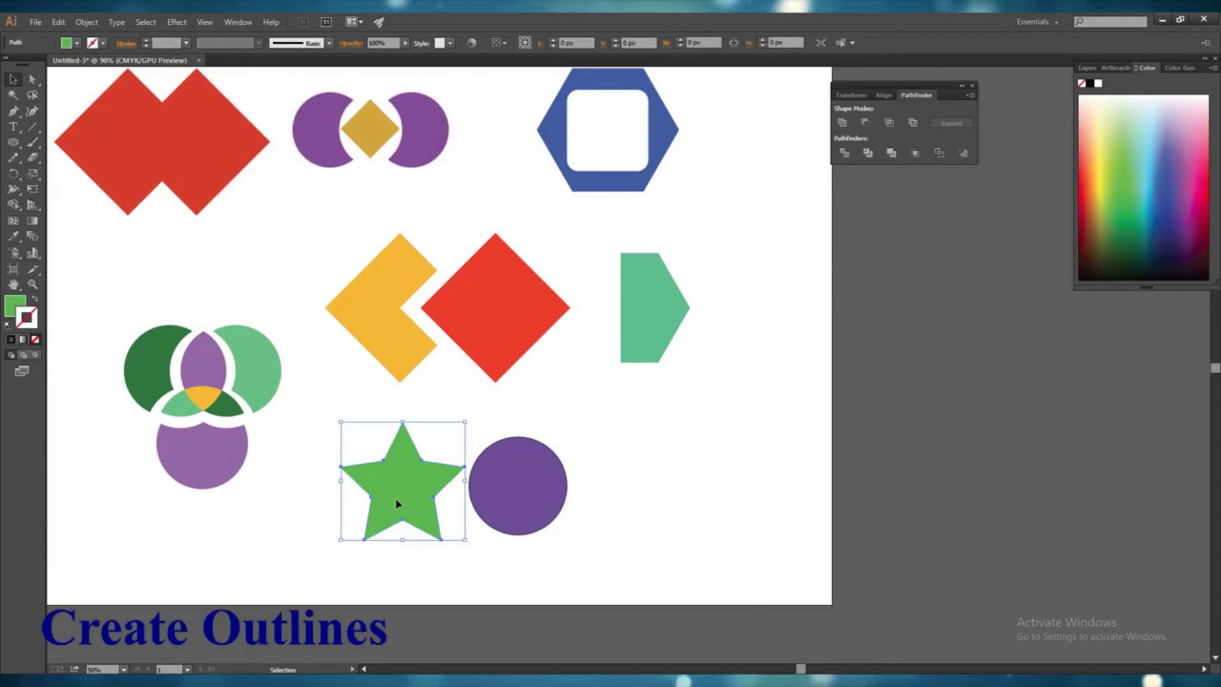
double_click(32, 328)
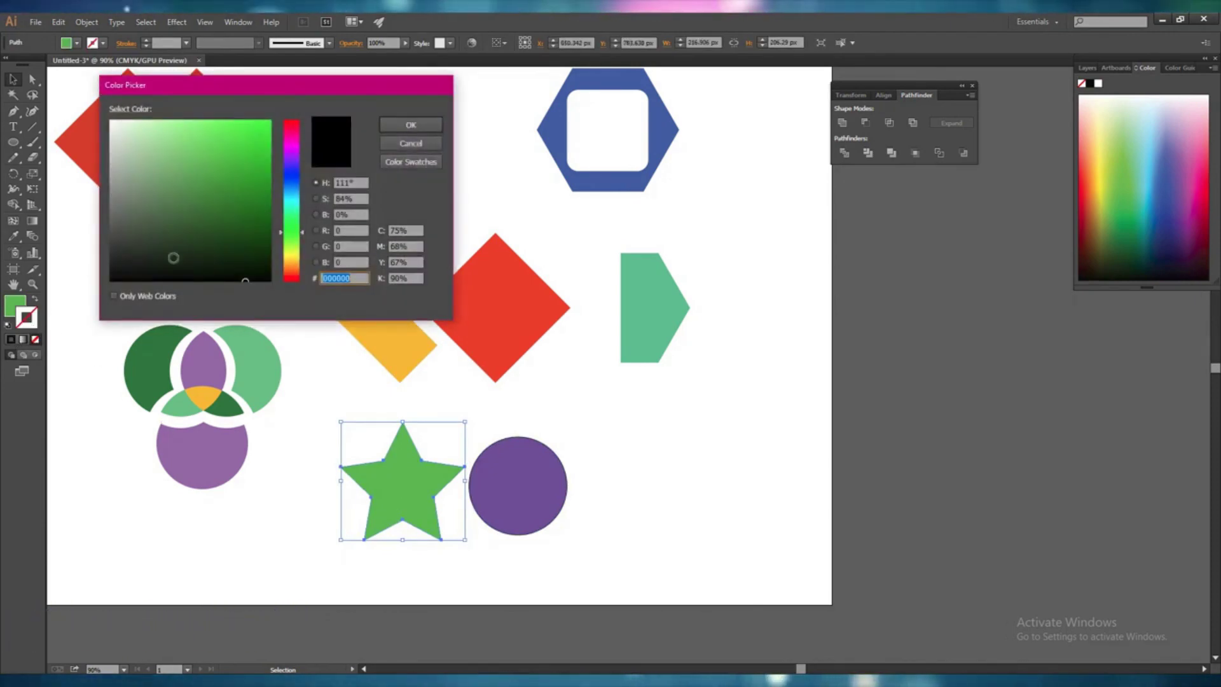
click(384, 131)
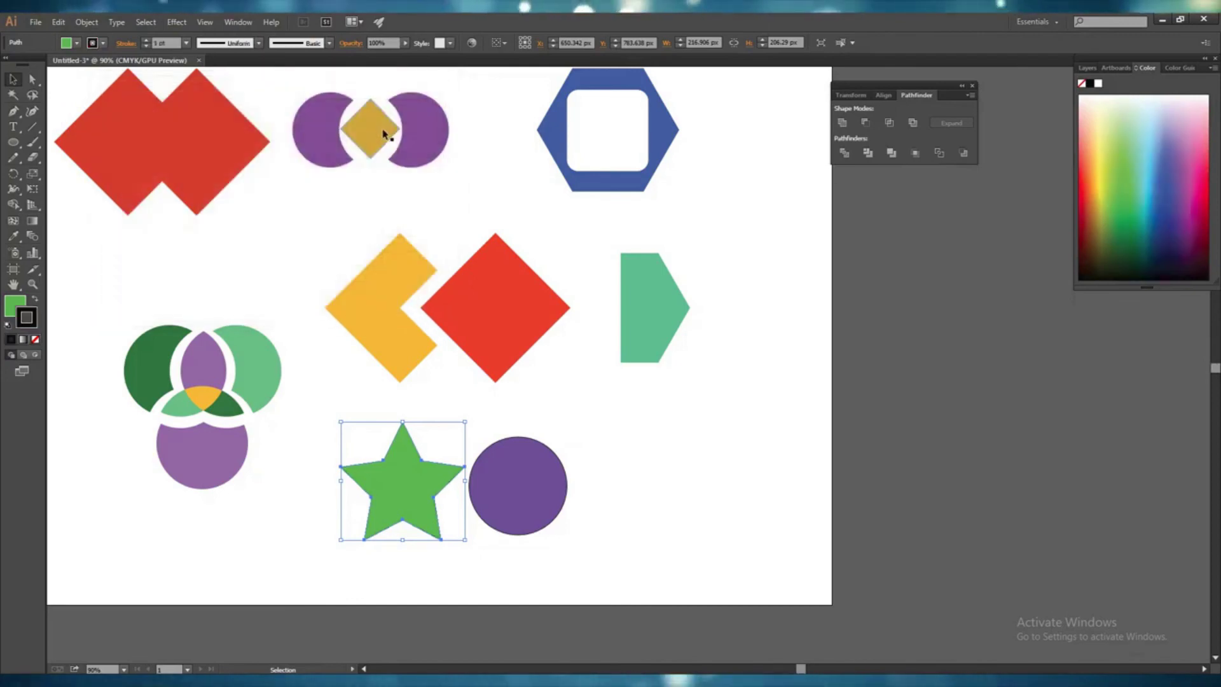
Move the purple circle left so that it overlaps the right-hand part of the green star.
click(709, 490)
drag(519, 502, 441, 509)
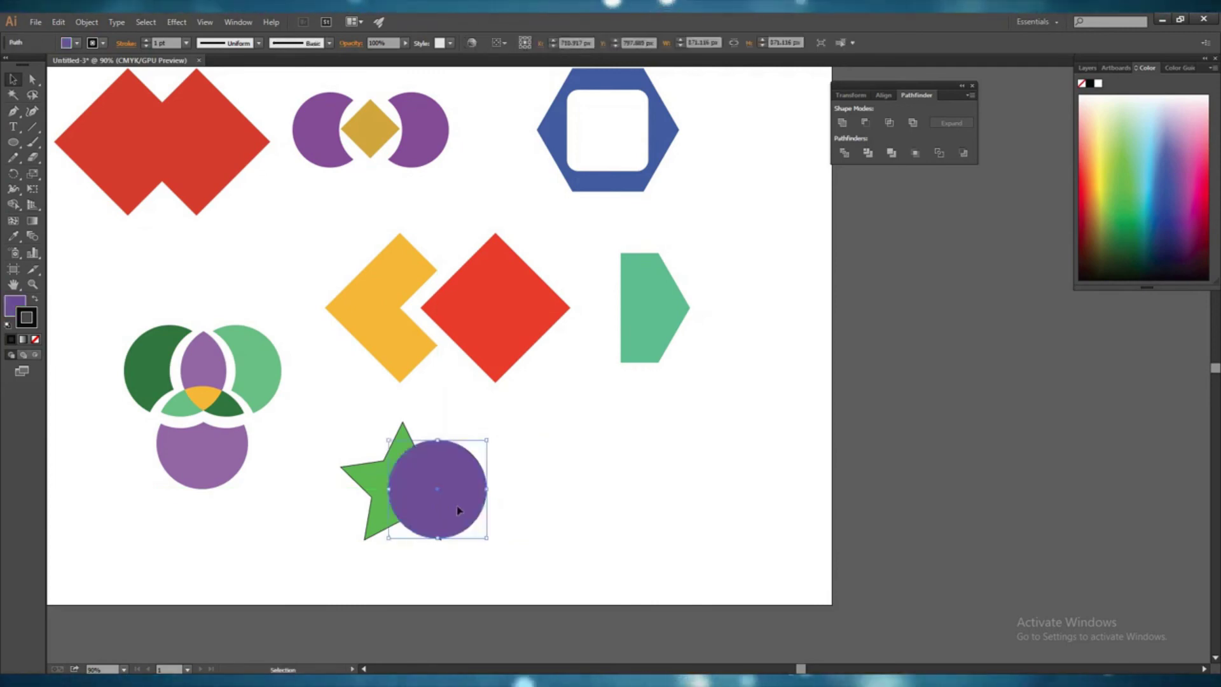
click(560, 528)
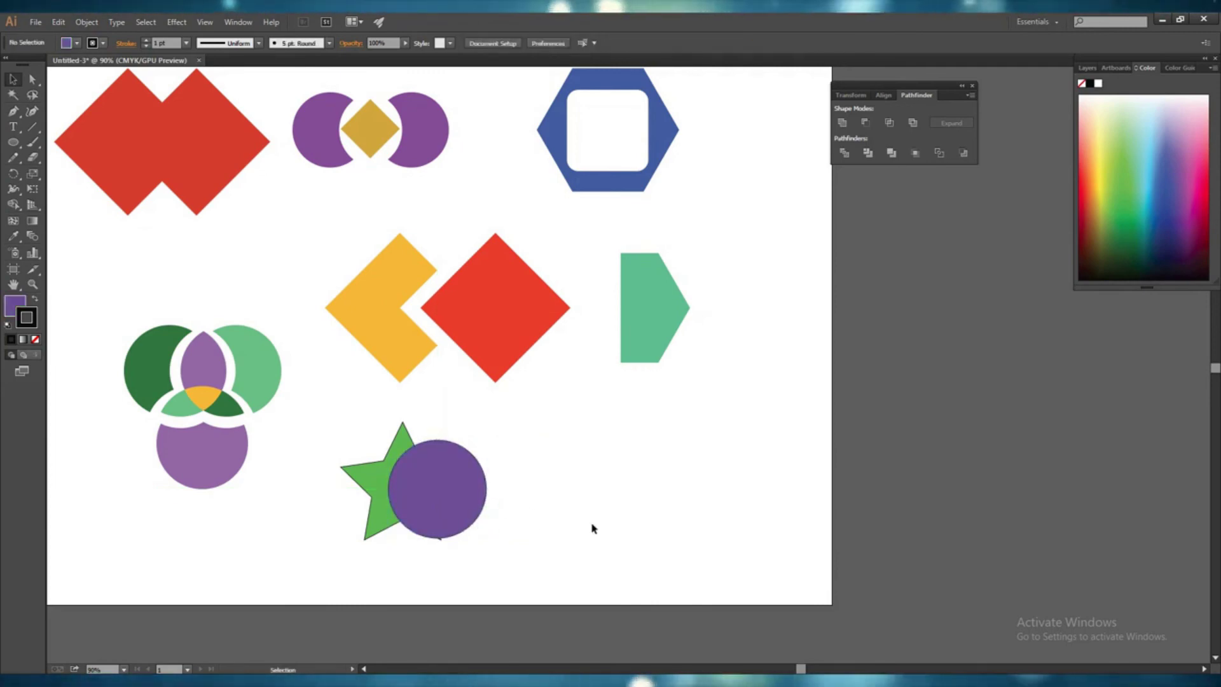
click(458, 490)
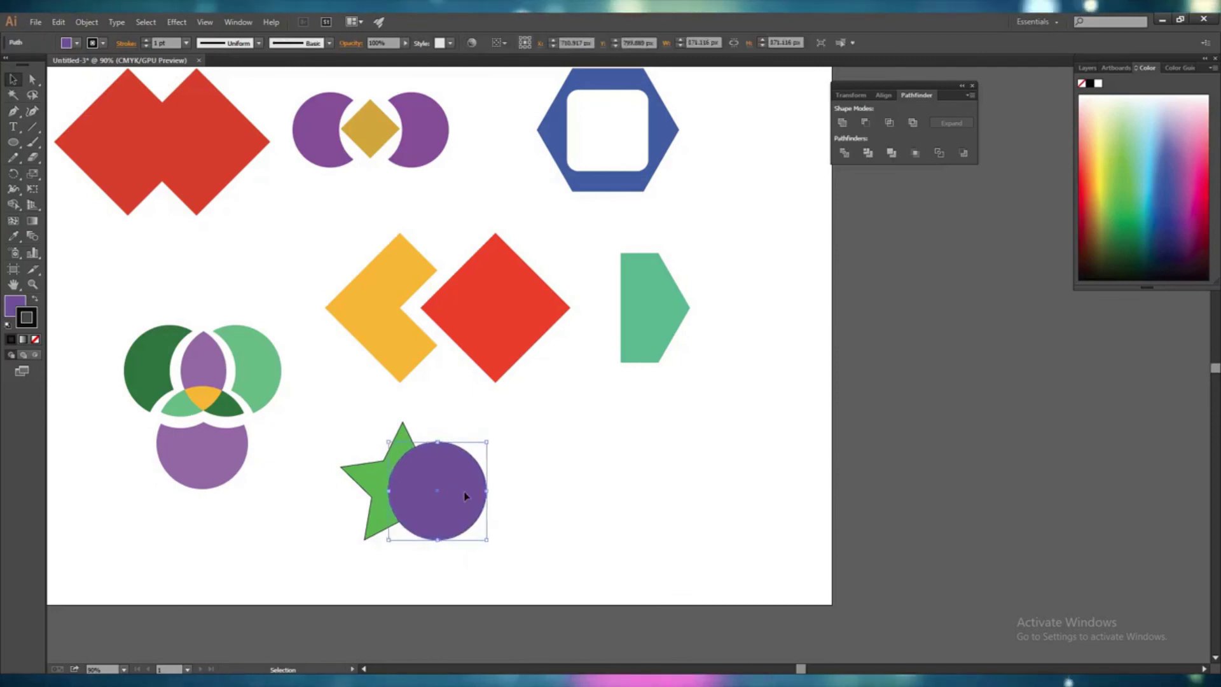
click(545, 518)
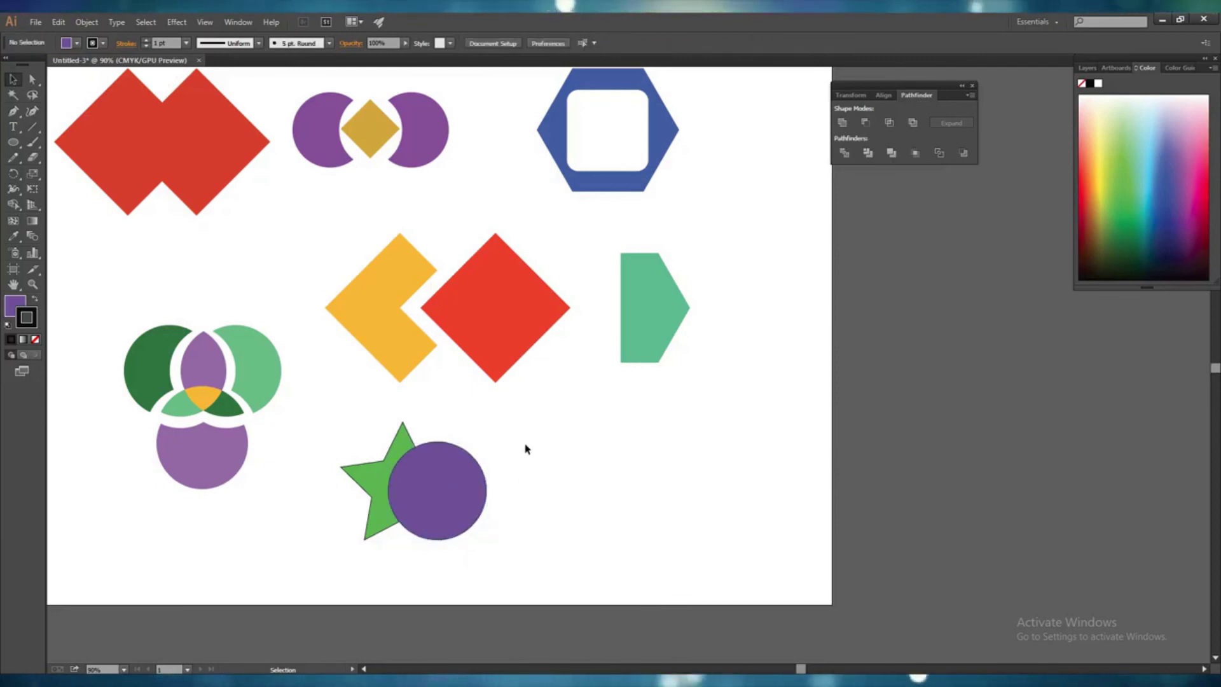
Apply the Pathfinder Outline operation to the overlapping star and circle and ungroup the resulting paths.
drag(526, 443, 333, 546)
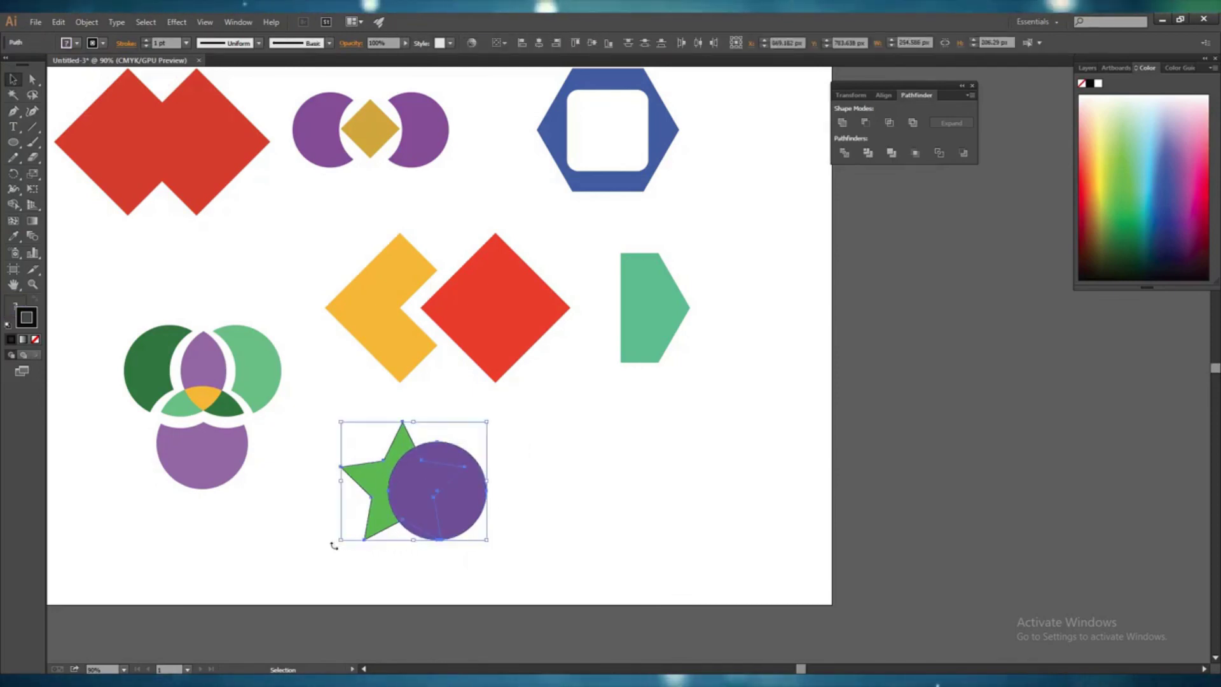
click(939, 153)
click(593, 512)
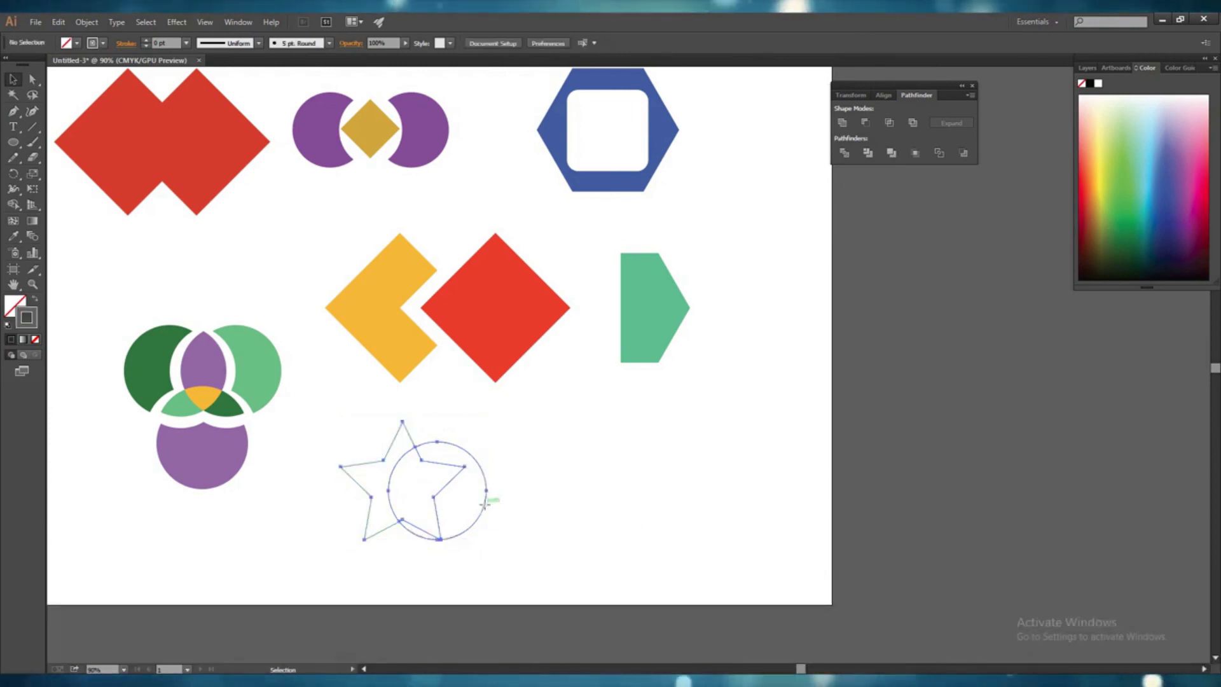
click(487, 503)
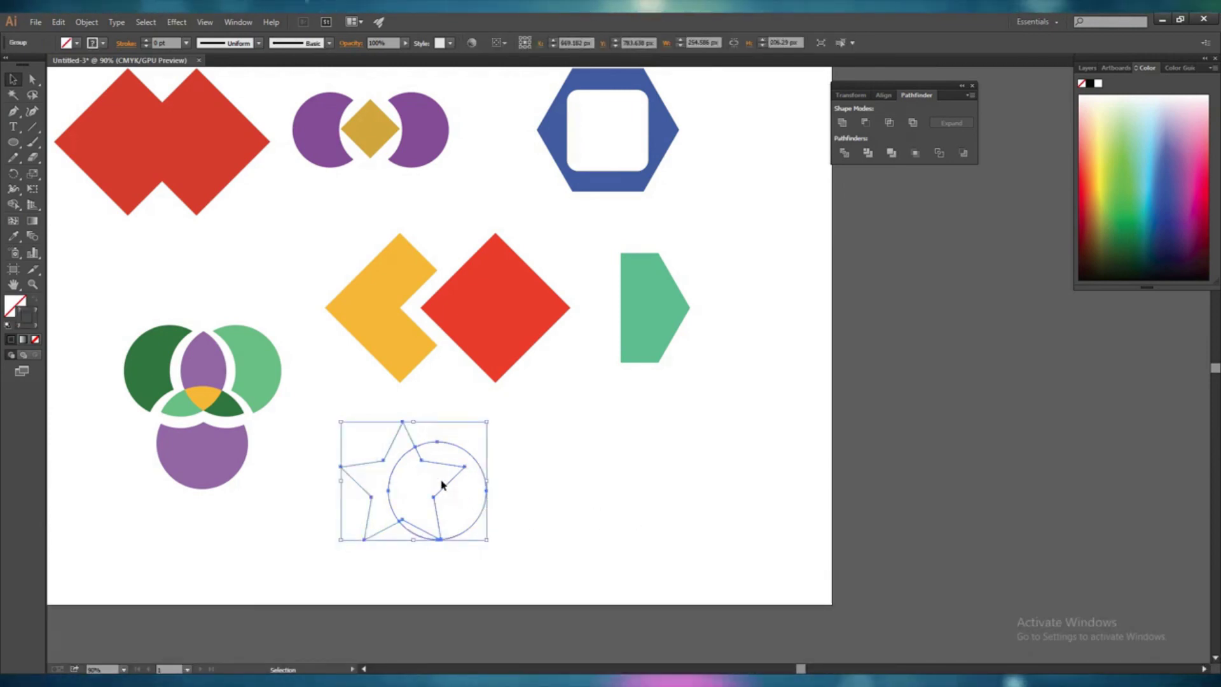
right_click(443, 487)
click(487, 563)
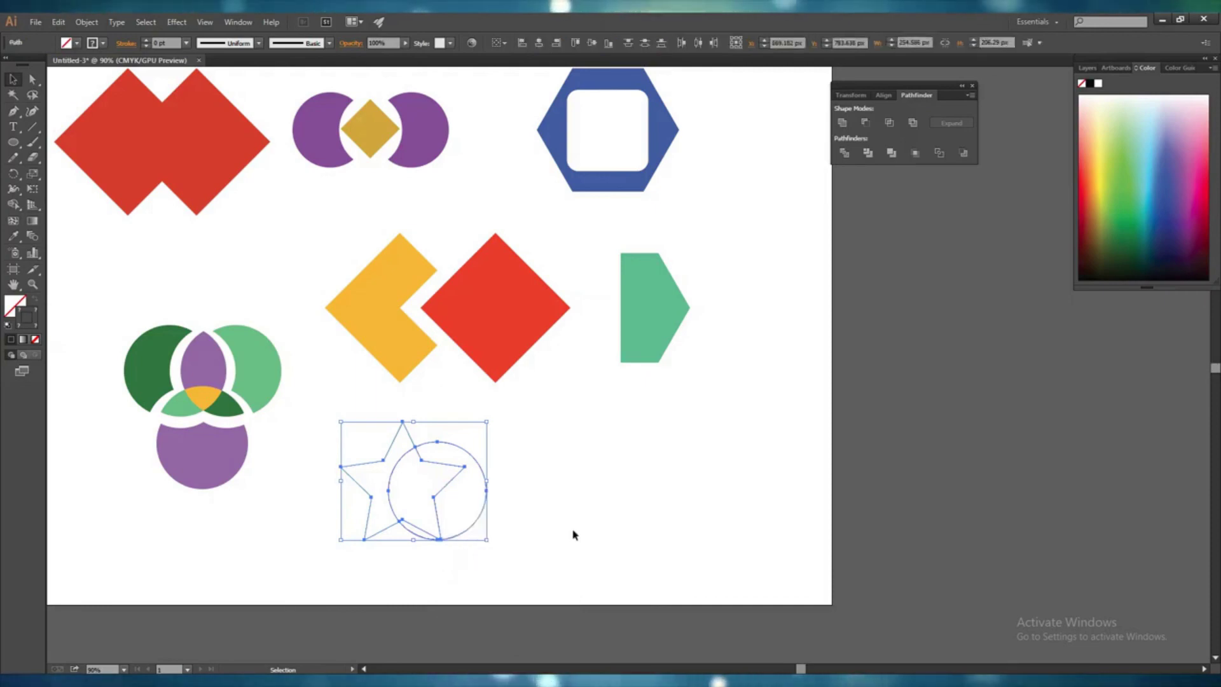
click(573, 532)
Move the circle's right-hand arc and the star's right-hand segment apart, to the right of the remaining outlines.
click(487, 504)
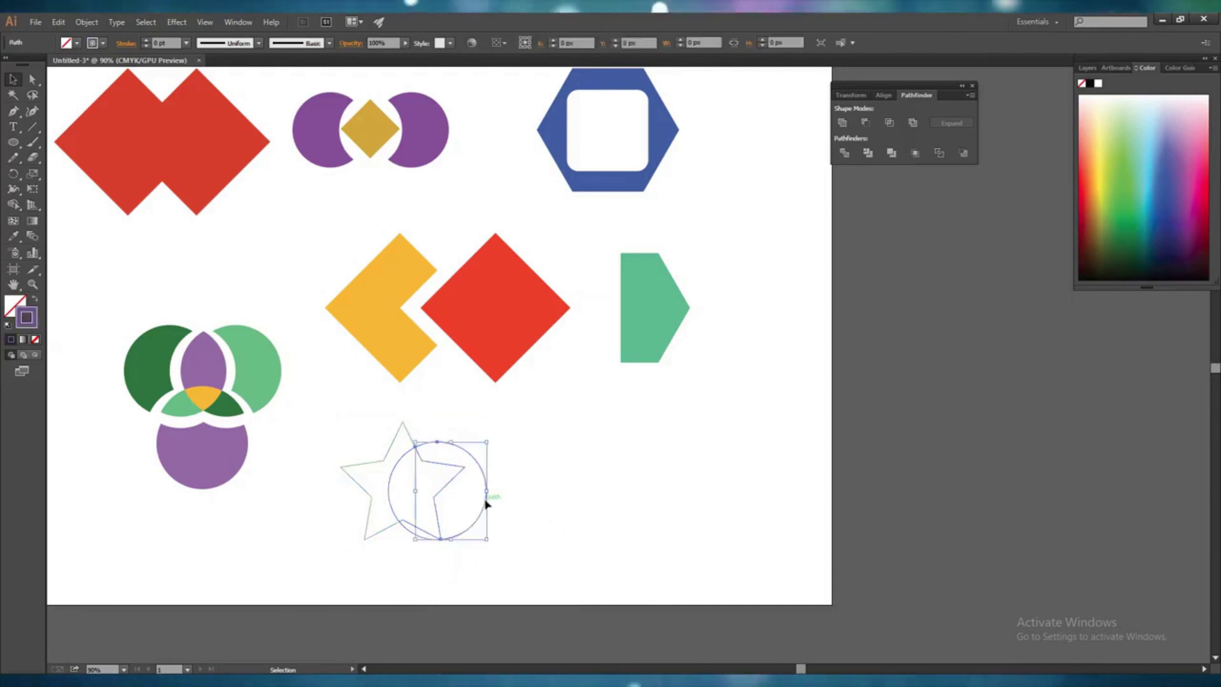
drag(486, 506, 579, 508)
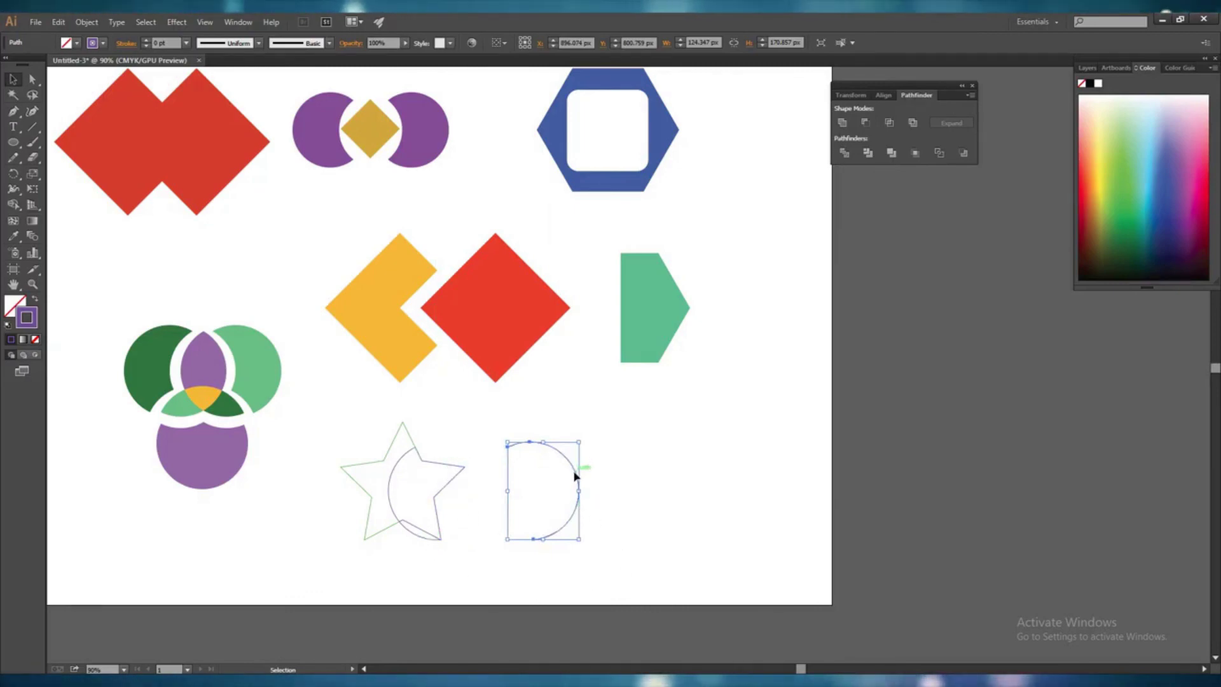
drag(575, 476, 699, 476)
click(452, 469)
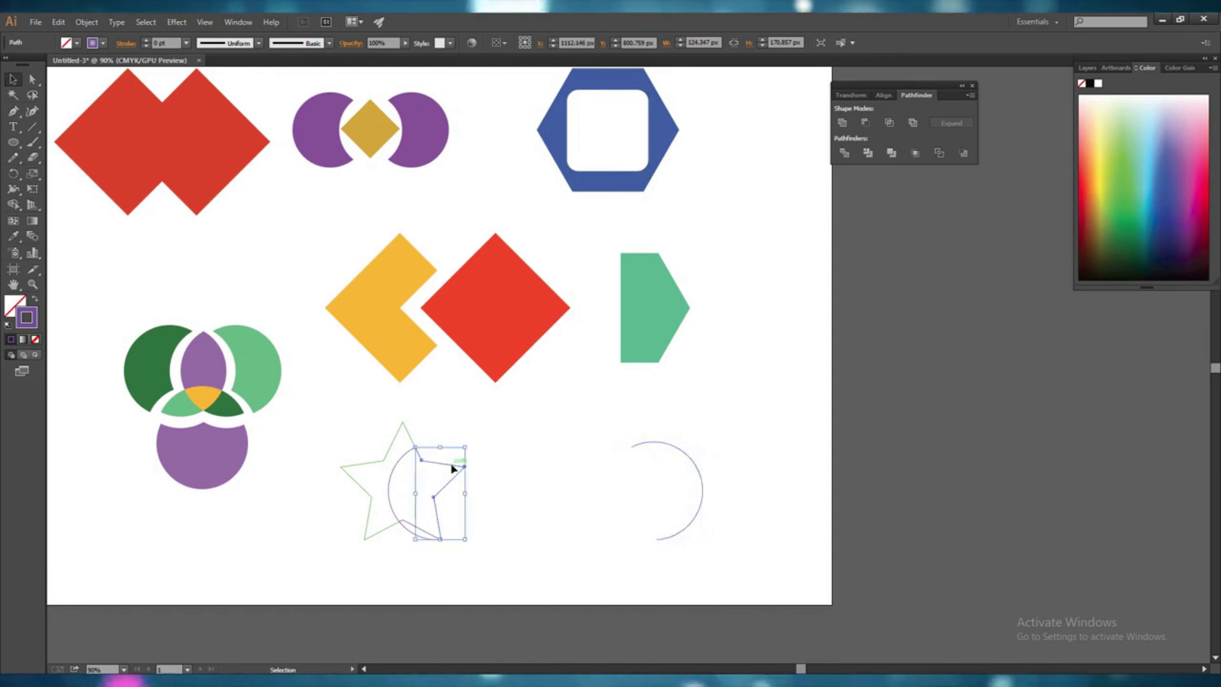
drag(452, 469, 590, 471)
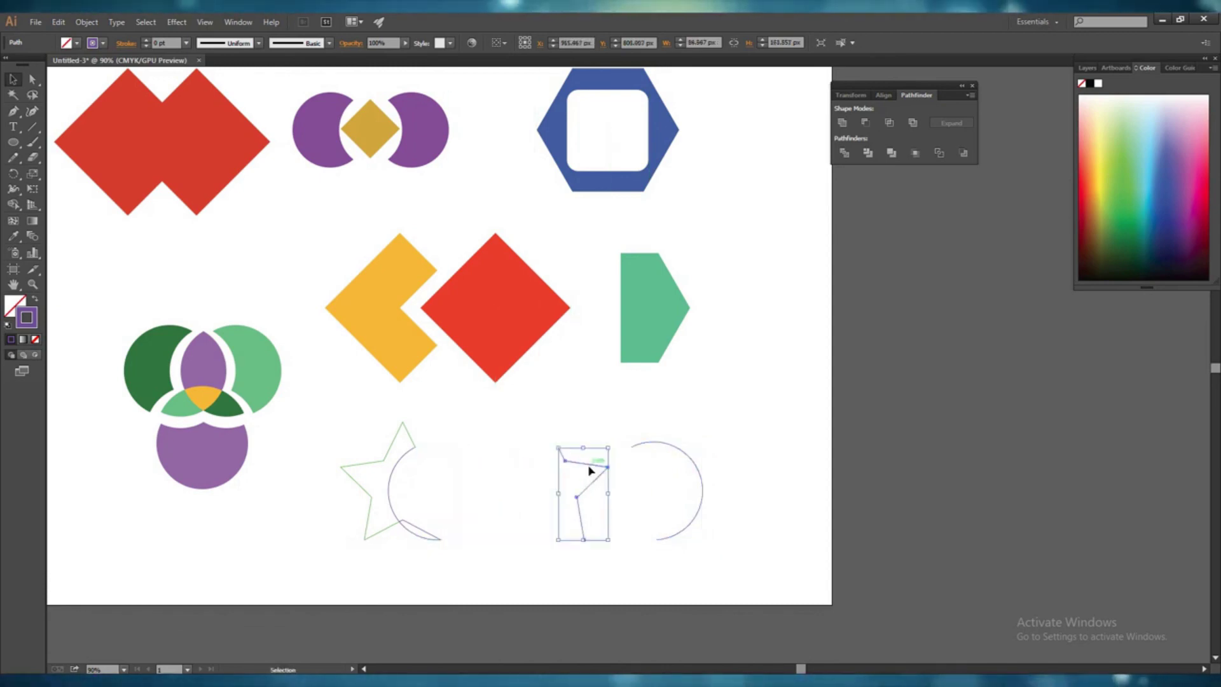
Separate the star's left outline, the short lower star segment and the circle's left arc from one another.
drag(375, 465, 338, 471)
click(430, 534)
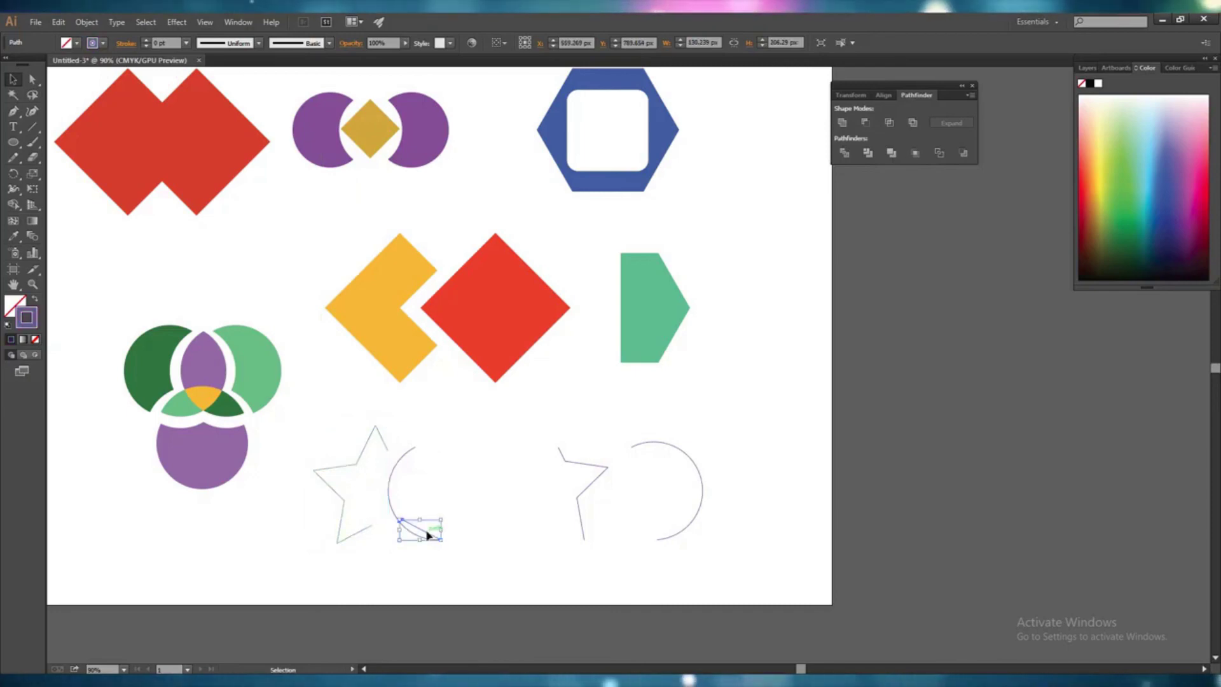
drag(429, 534, 422, 561)
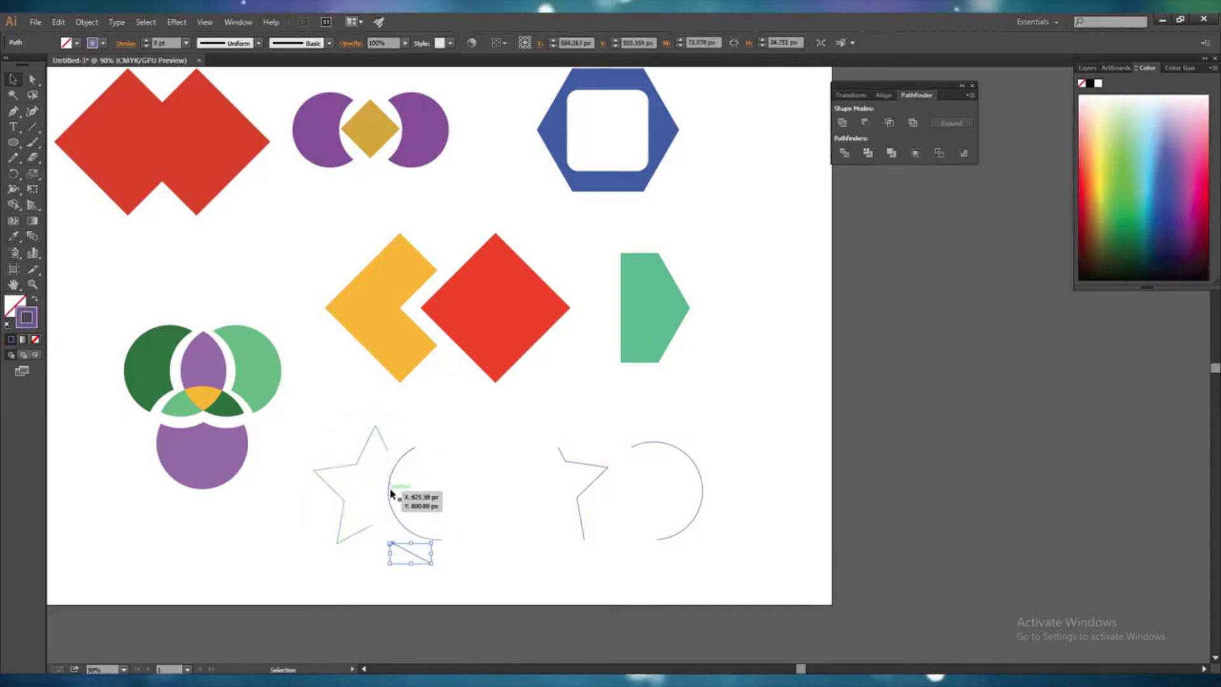
drag(395, 497, 466, 488)
click(704, 564)
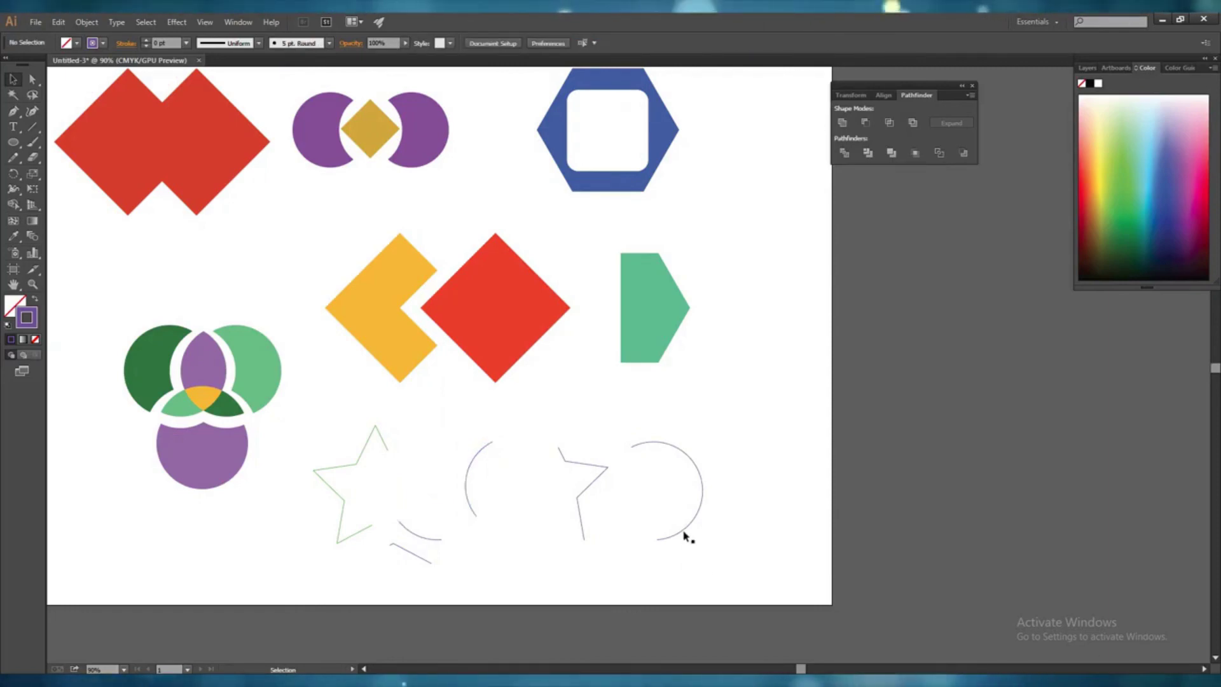
Delete the separated star and circle outline pieces and bring the whole artboard into view.
click(687, 538)
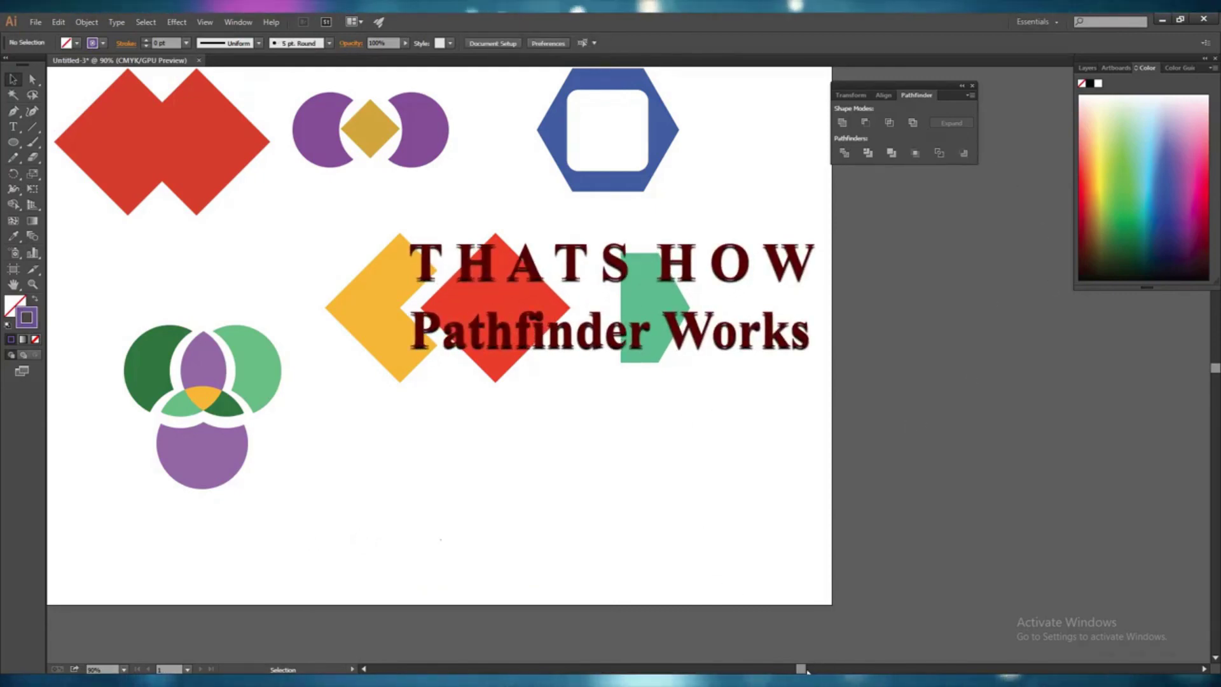
drag(805, 670, 795, 670)
scroll(816, 599, up, 2)
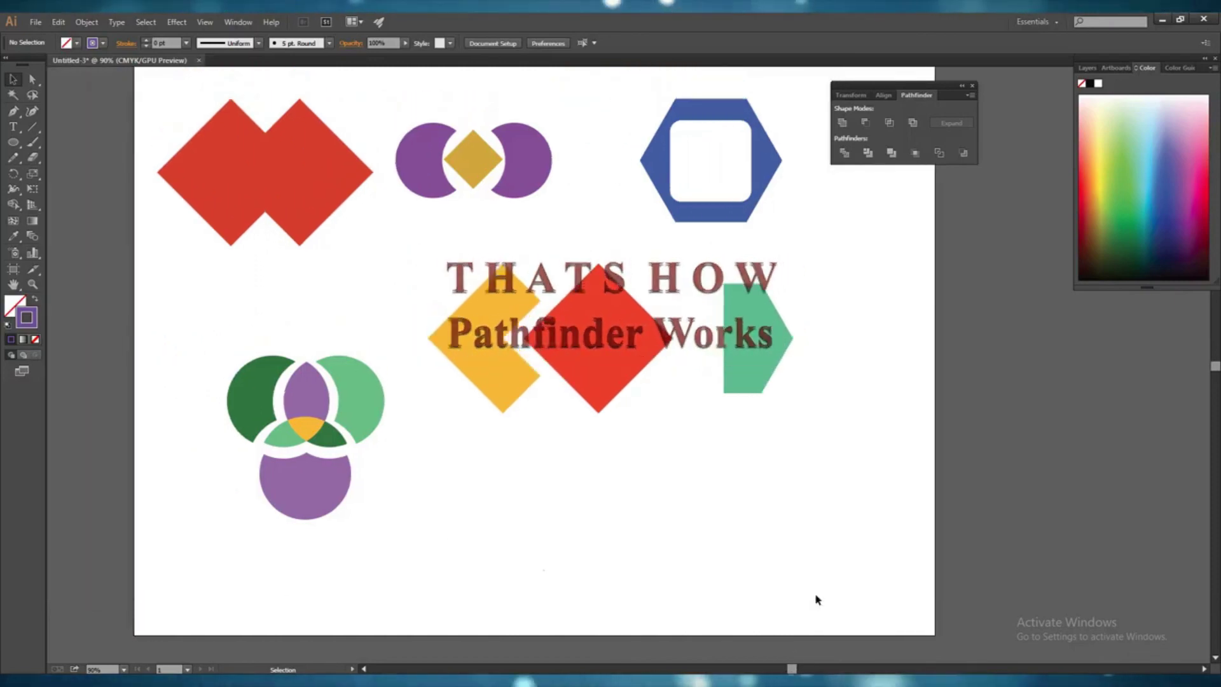
scroll(817, 599, up, 1)
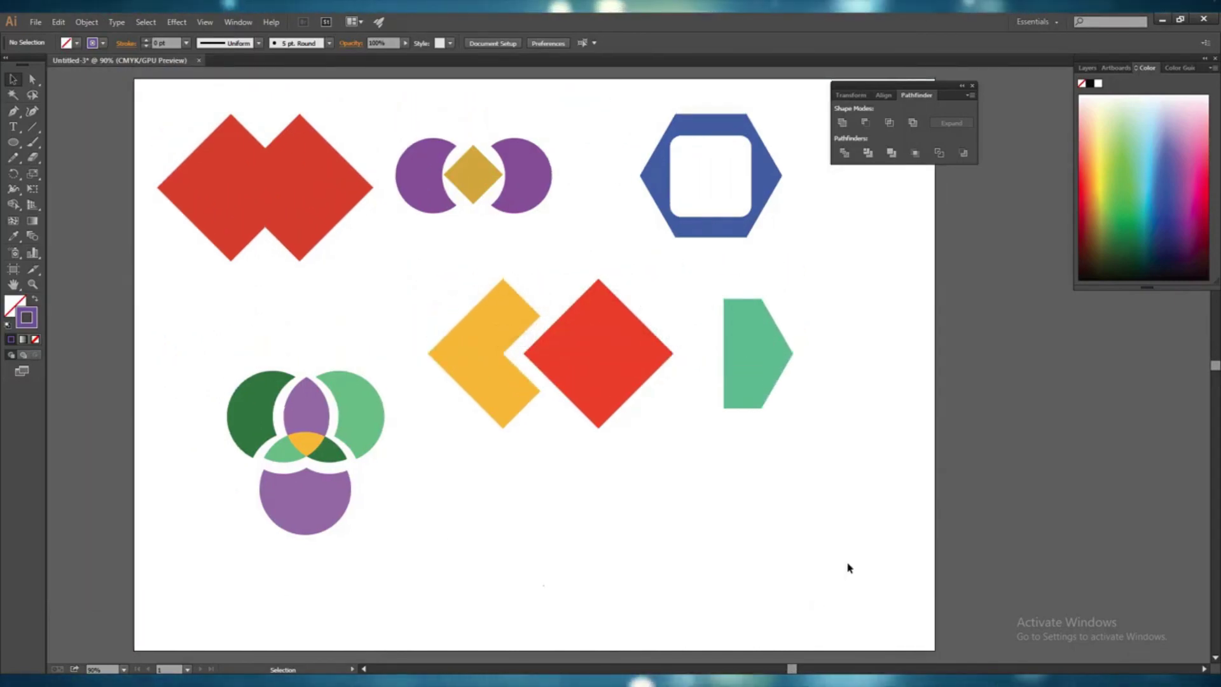